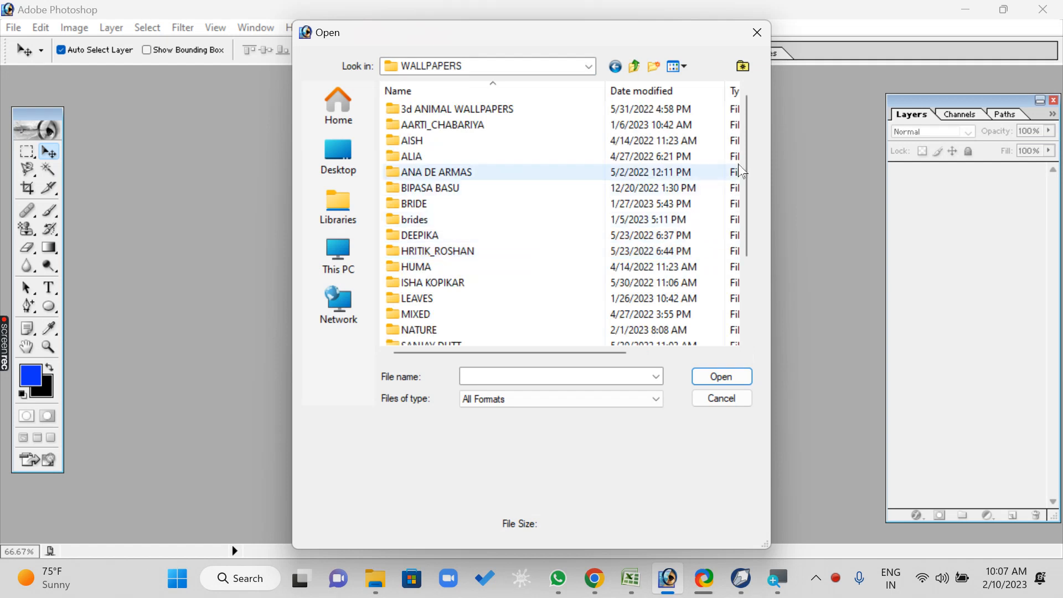
- Open the image HRITIK.jpg from the HRITIK_ROSHAN folder
{"action": "double_click", "coordinate": [460, 257]}
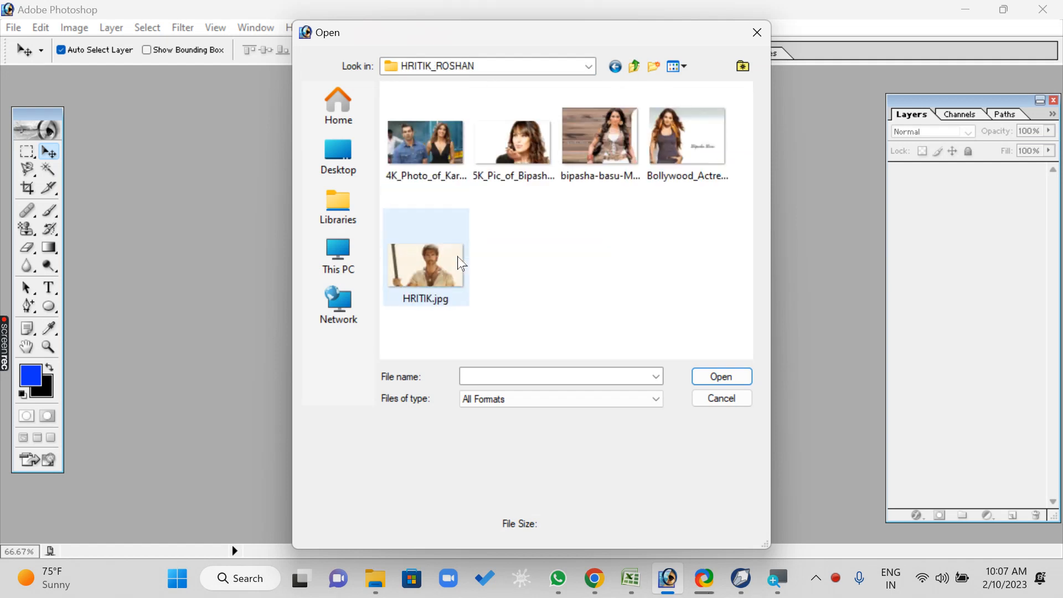
{"action": "left_click", "coordinate": [426, 260]}
{"action": "left_click", "coordinate": [710, 372]}
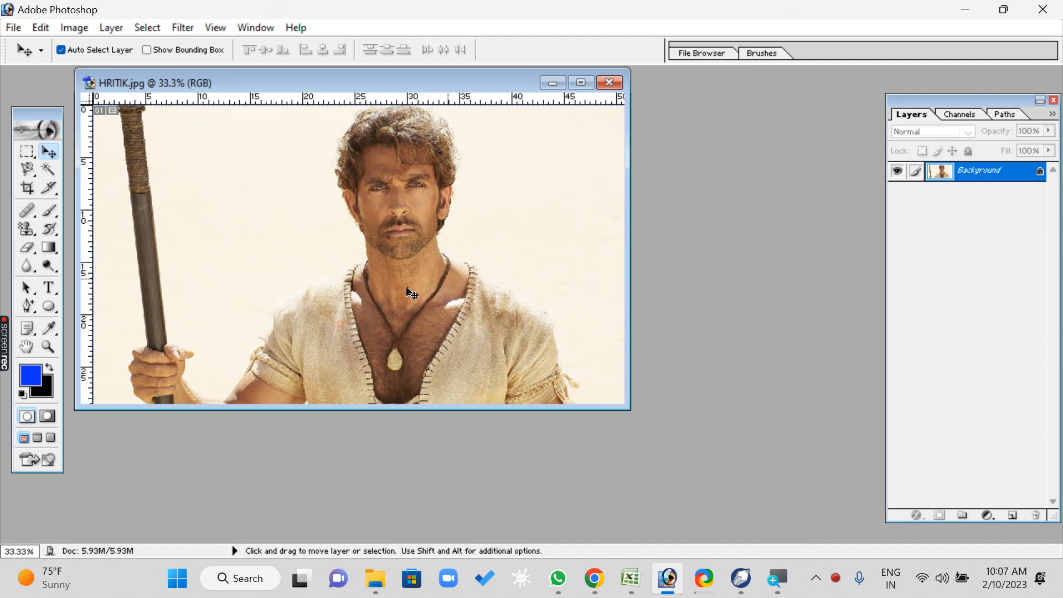
- Crop the photo to the man's head and shoulders, an area about 18 by 19 cm
{"action": "left_click", "coordinate": [28, 188]}
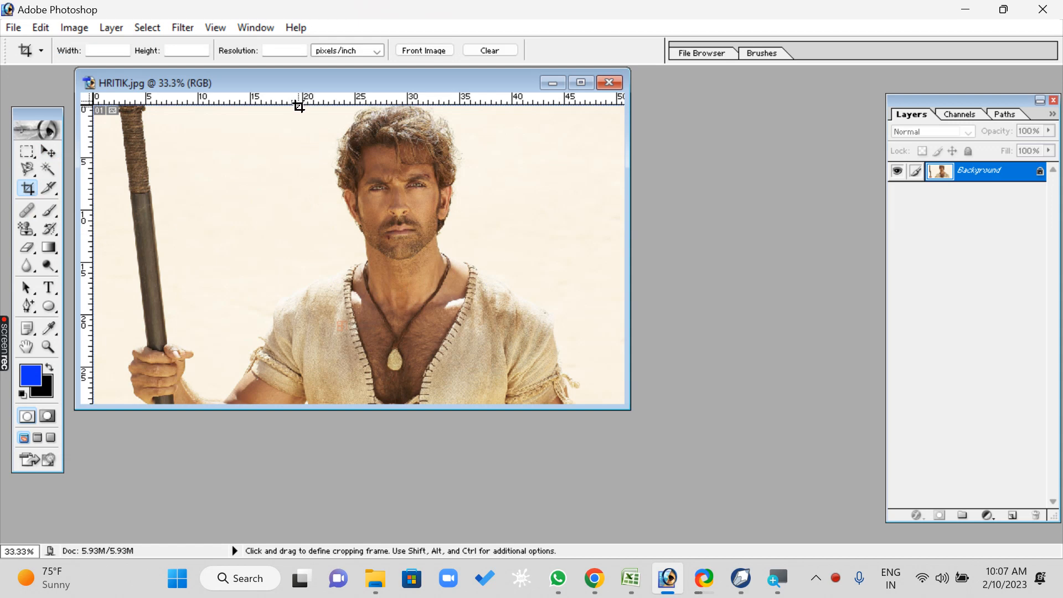
{"action": "left_click_drag", "start_coordinate": [298, 105], "coordinate": [486, 303]}
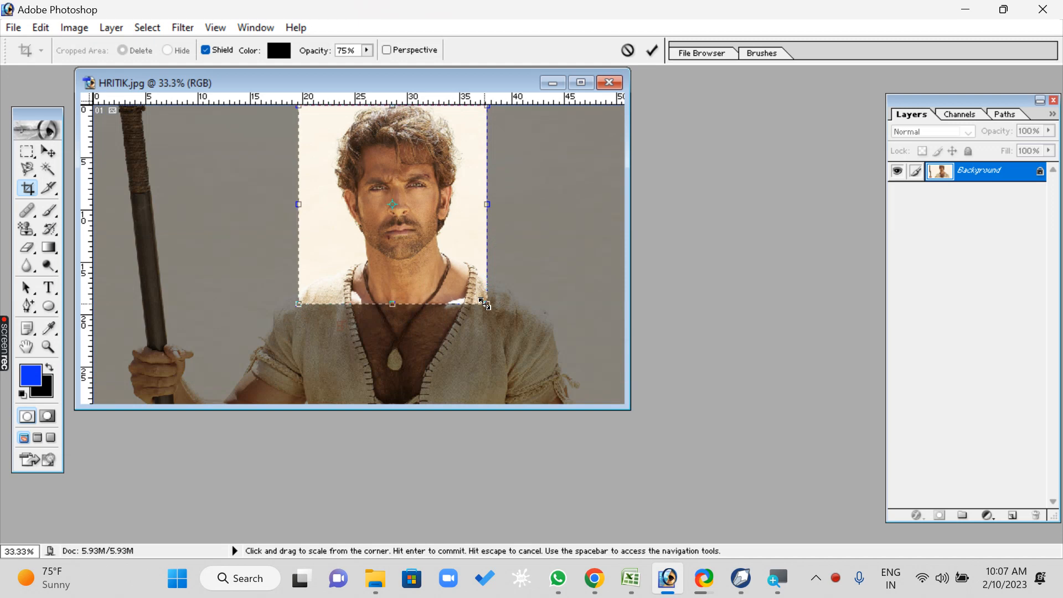
{"action": "key", "text": "Return"}
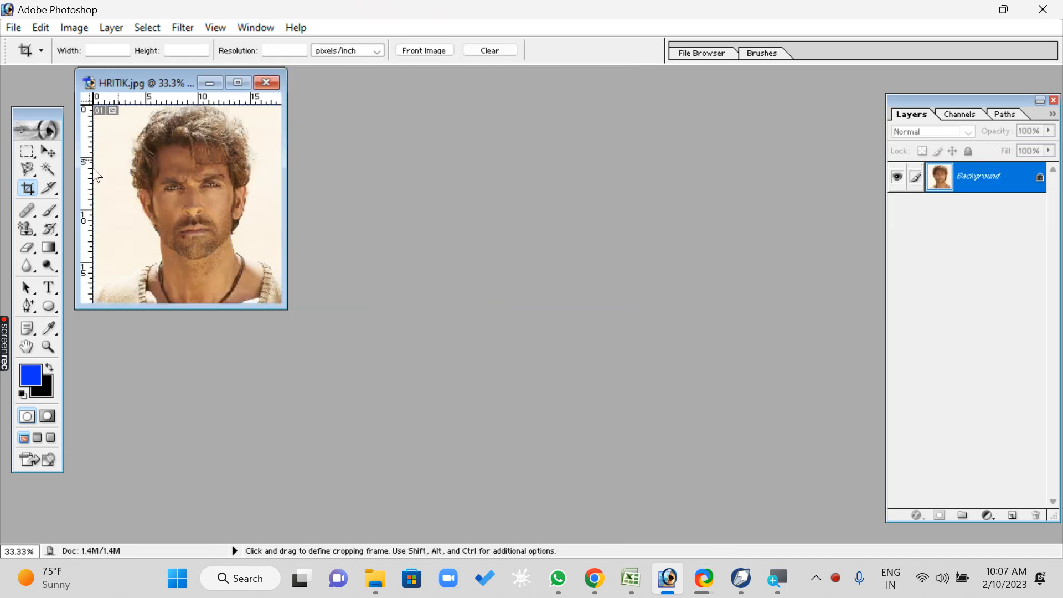
{"action": "left_click", "coordinate": [48, 151]}
{"action": "left_click_drag", "start_coordinate": [142, 83], "coordinate": [142, 100]}
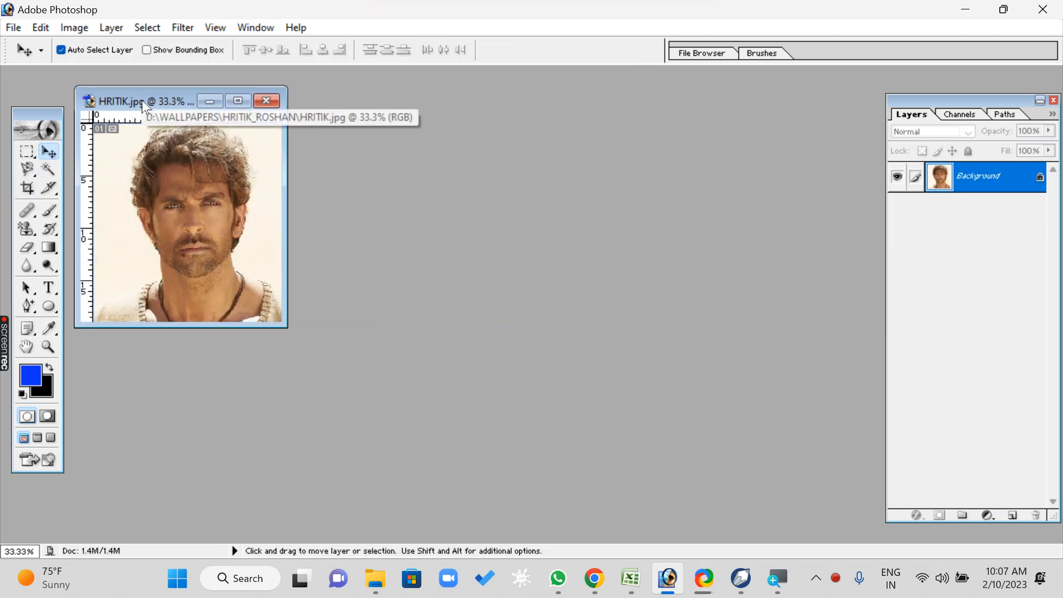
{"action": "left_click", "coordinate": [13, 28]}
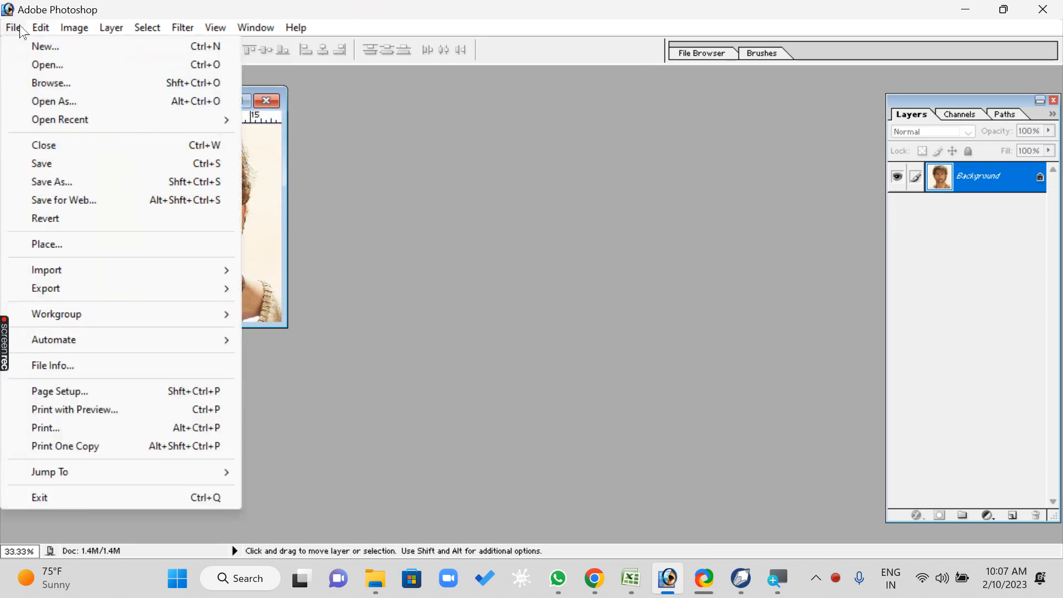
{"action": "left_click", "coordinate": [39, 46]}
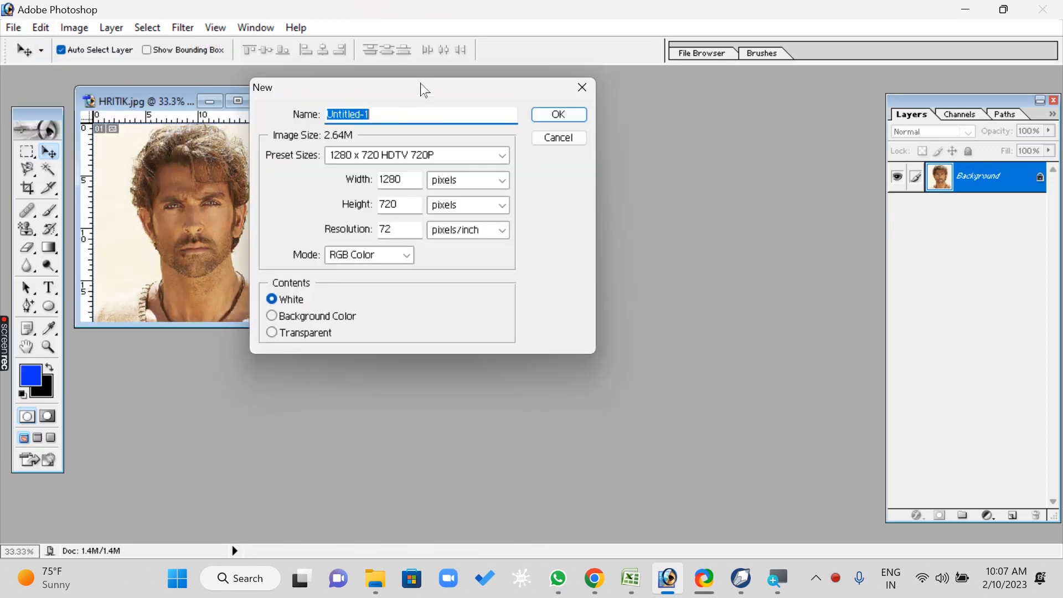
{"action": "left_click_drag", "start_coordinate": [422, 87], "coordinate": [578, 82]}
{"action": "left_click", "coordinate": [659, 150]}
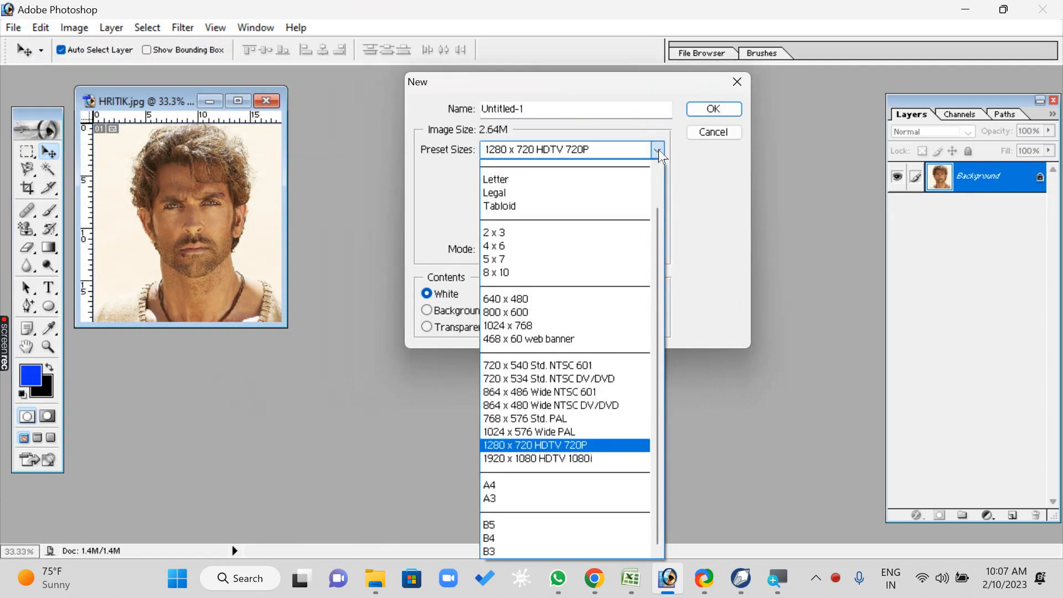
{"action": "left_click", "coordinate": [538, 486]}
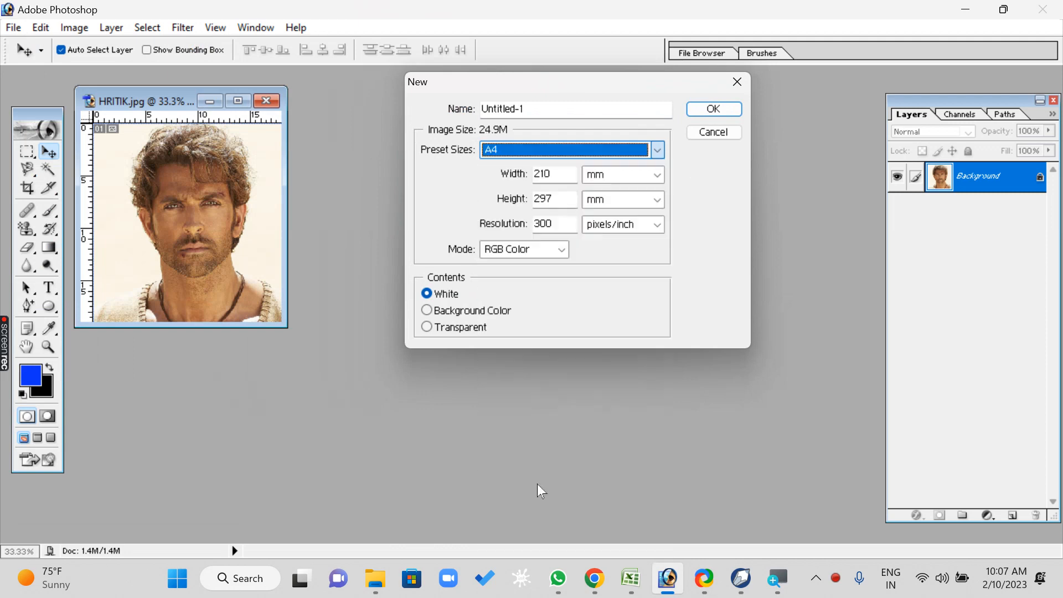
{"action": "left_click", "coordinate": [712, 109]}
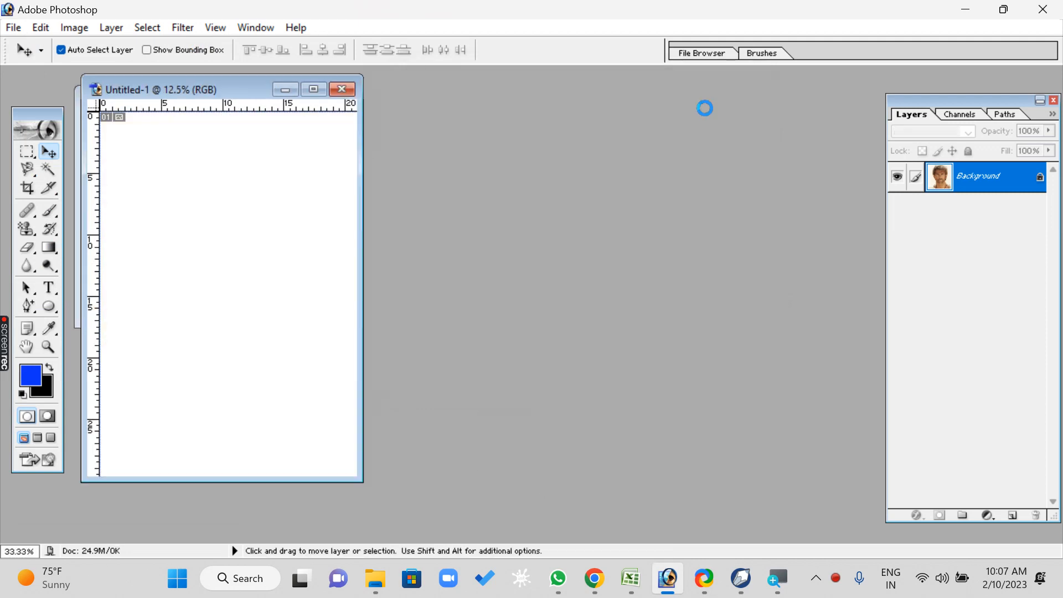
{"action": "left_click_drag", "start_coordinate": [225, 96], "coordinate": [498, 114]}
{"action": "right_click", "coordinate": [498, 113]}
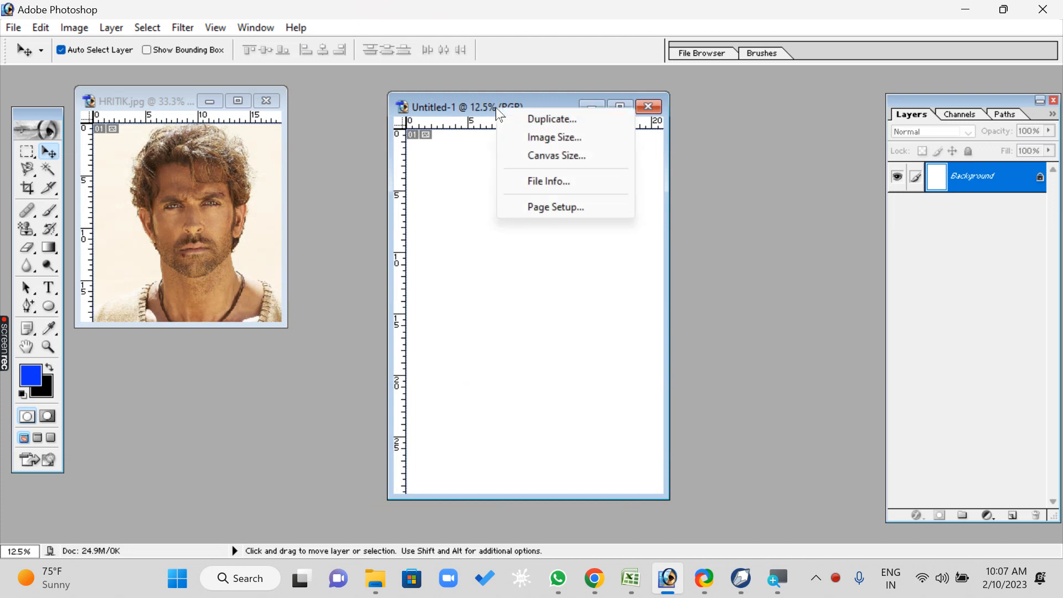
{"action": "left_click", "coordinate": [648, 107]}
{"action": "left_click", "coordinate": [648, 106]}
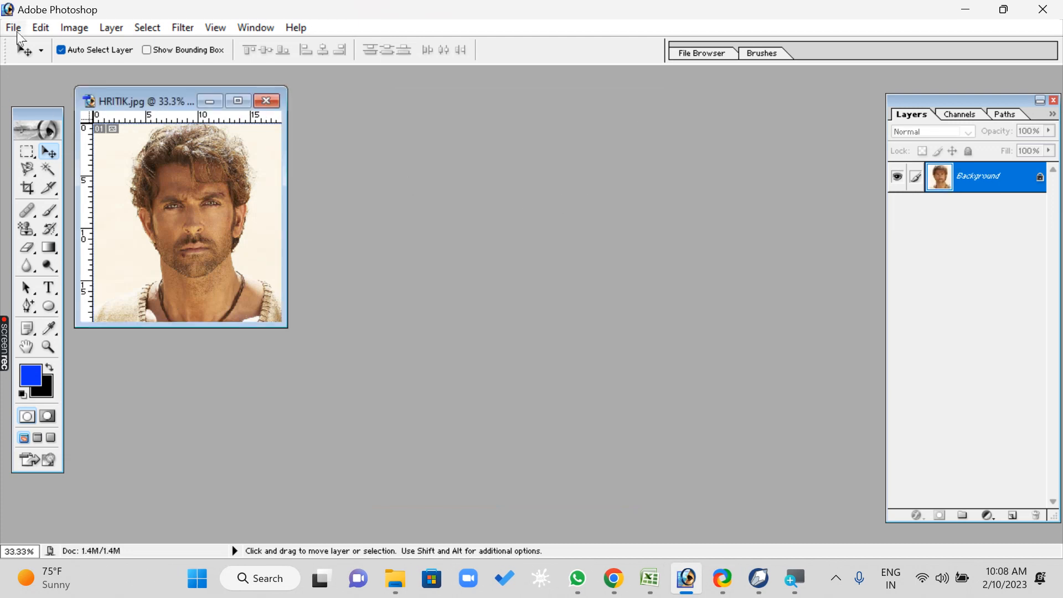
- Start a new document using the A4 preset, 210 by 297 mm
{"action": "left_click", "coordinate": [16, 29]}
{"action": "left_click", "coordinate": [25, 45]}
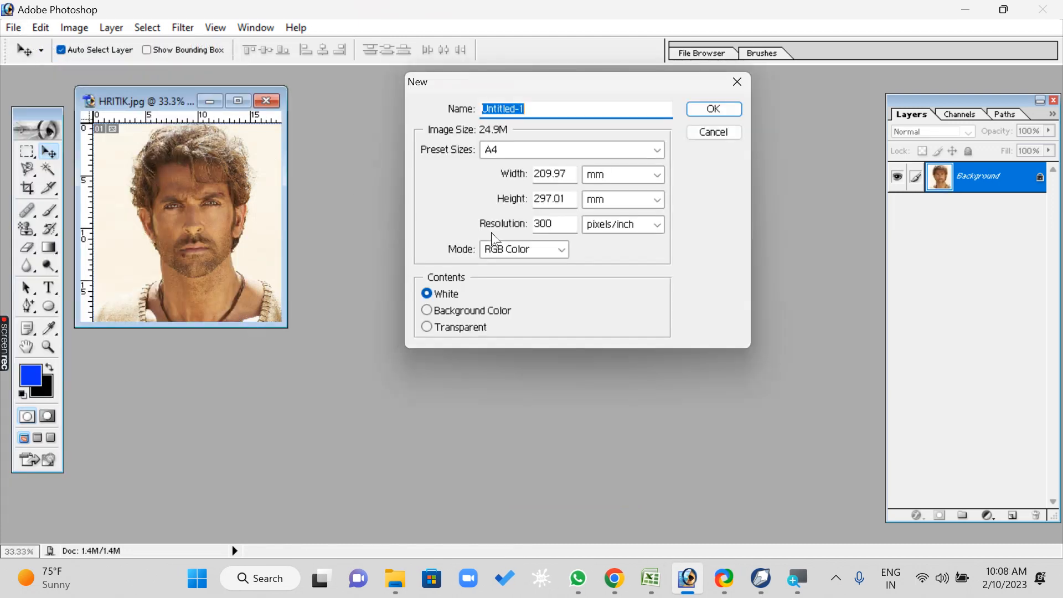
{"action": "left_click", "coordinate": [565, 150]}
{"action": "left_click", "coordinate": [567, 151]}
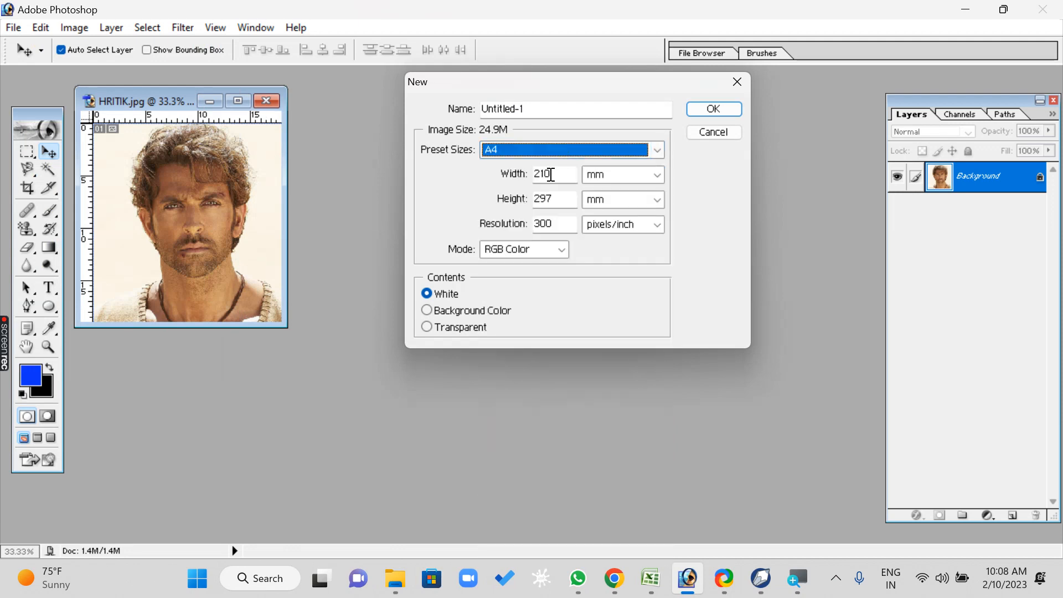
- Set the new document's resolution to 1200 pixels/inch with white contents and create it
{"action": "left_click_drag", "start_coordinate": [563, 223], "coordinate": [524, 223]}
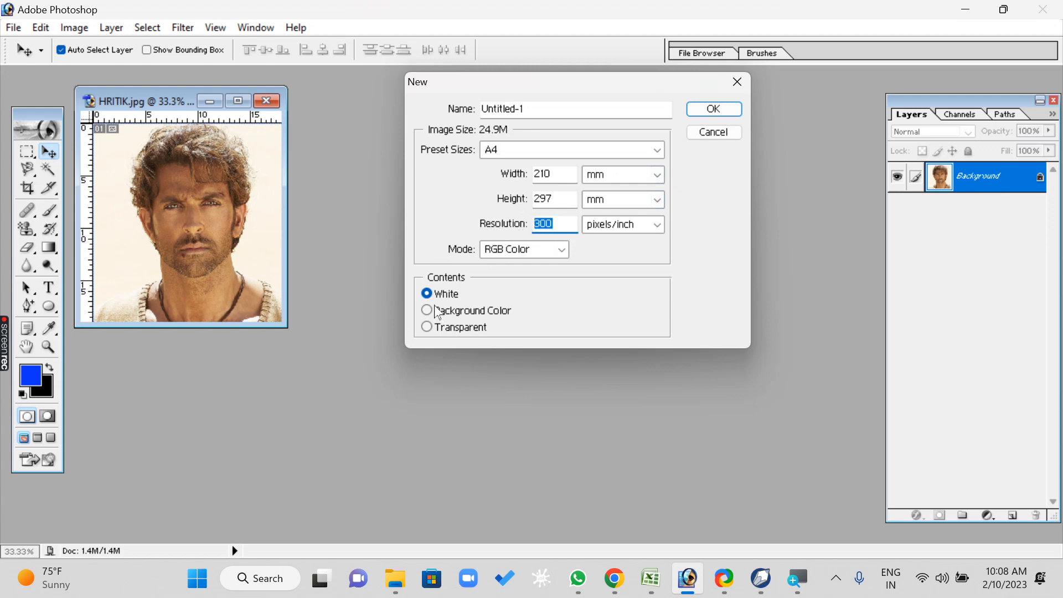
{"action": "left_click", "coordinate": [455, 294]}
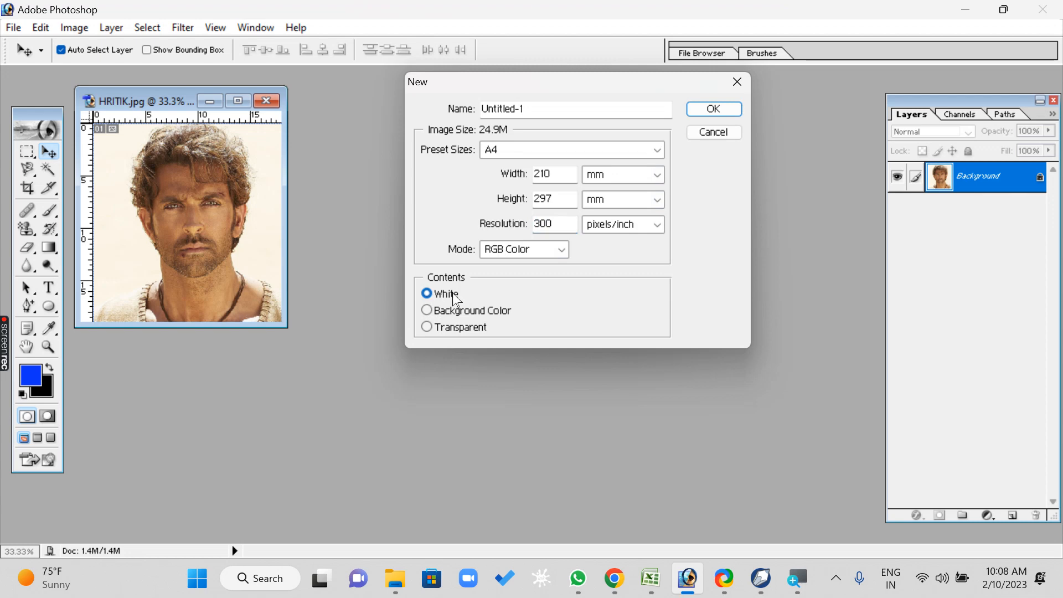
{"action": "left_click", "coordinate": [428, 328]}
{"action": "double_click", "coordinate": [560, 222]}
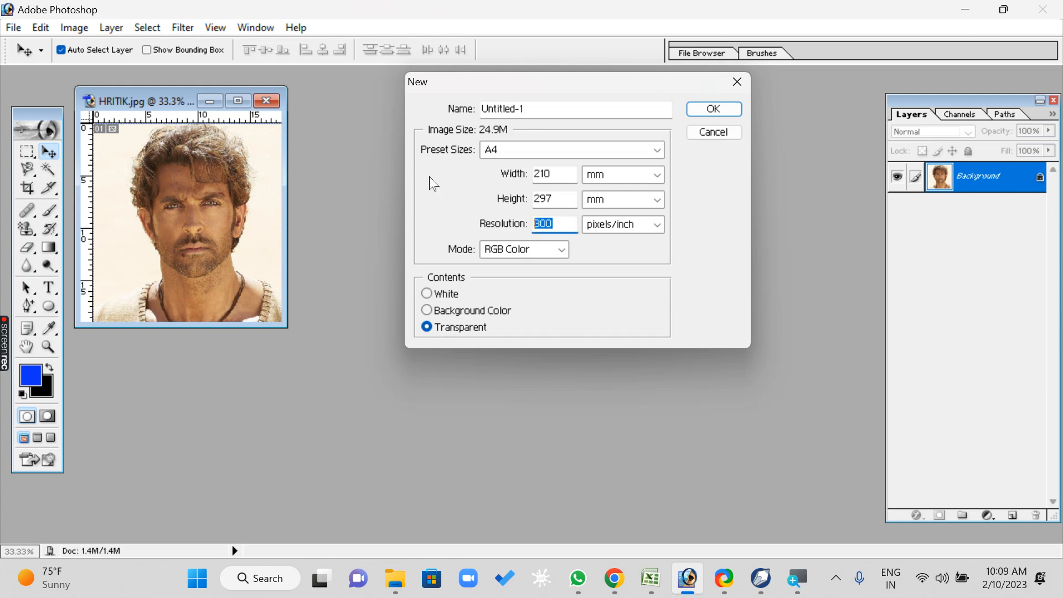
{"action": "type", "text": "1200"}
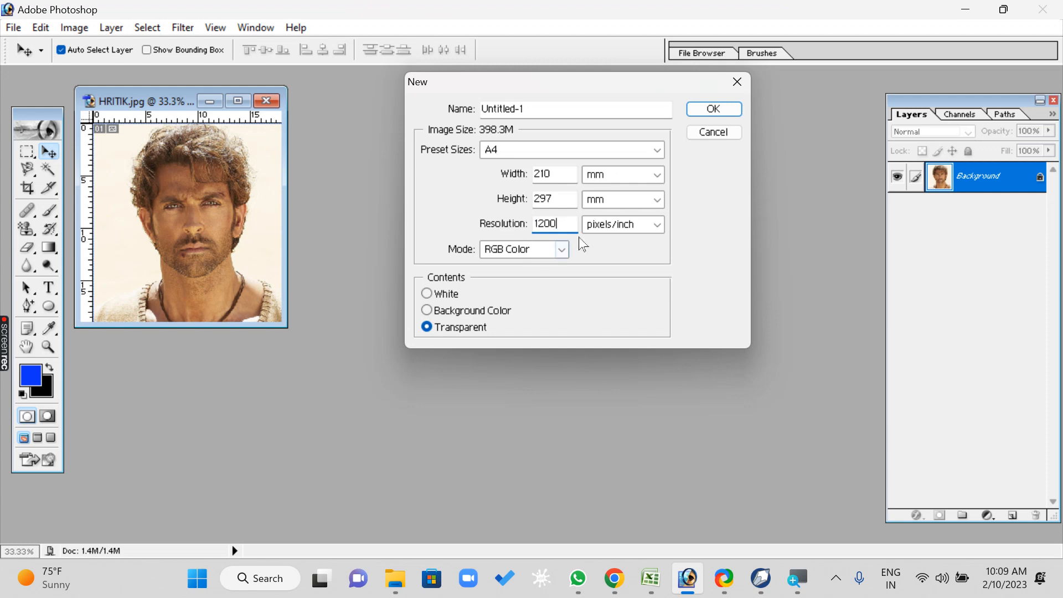
{"action": "left_click", "coordinate": [441, 296]}
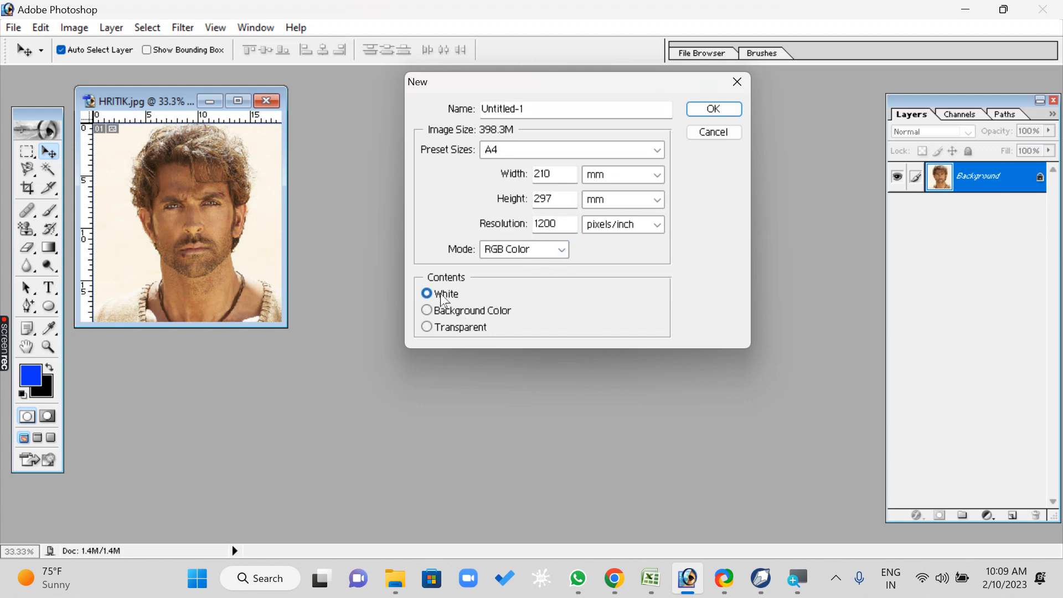
{"action": "left_click", "coordinate": [447, 330]}
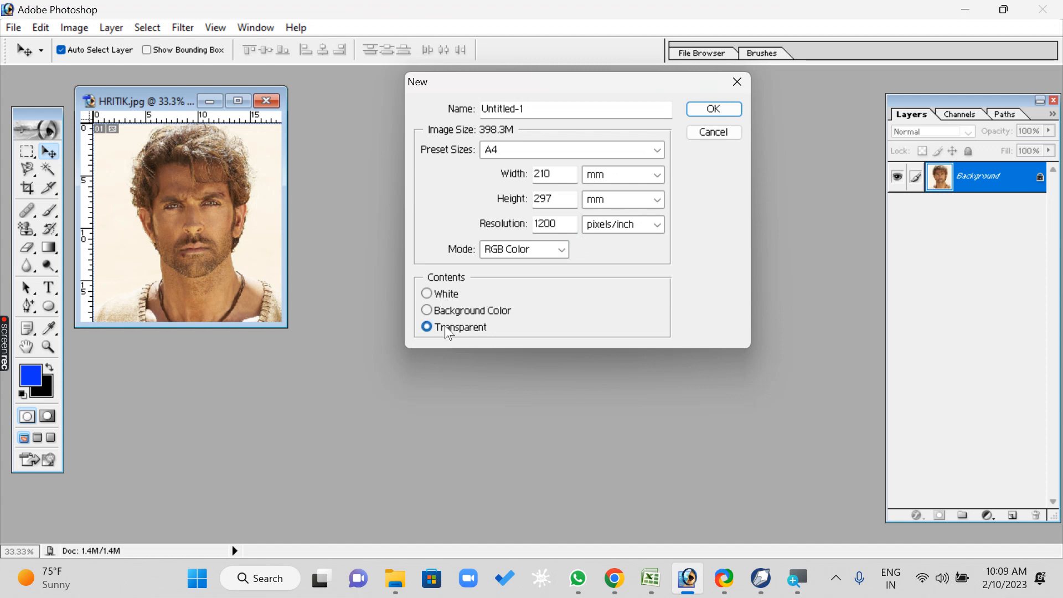
{"action": "left_click", "coordinate": [429, 293]}
{"action": "left_click", "coordinate": [714, 108]}
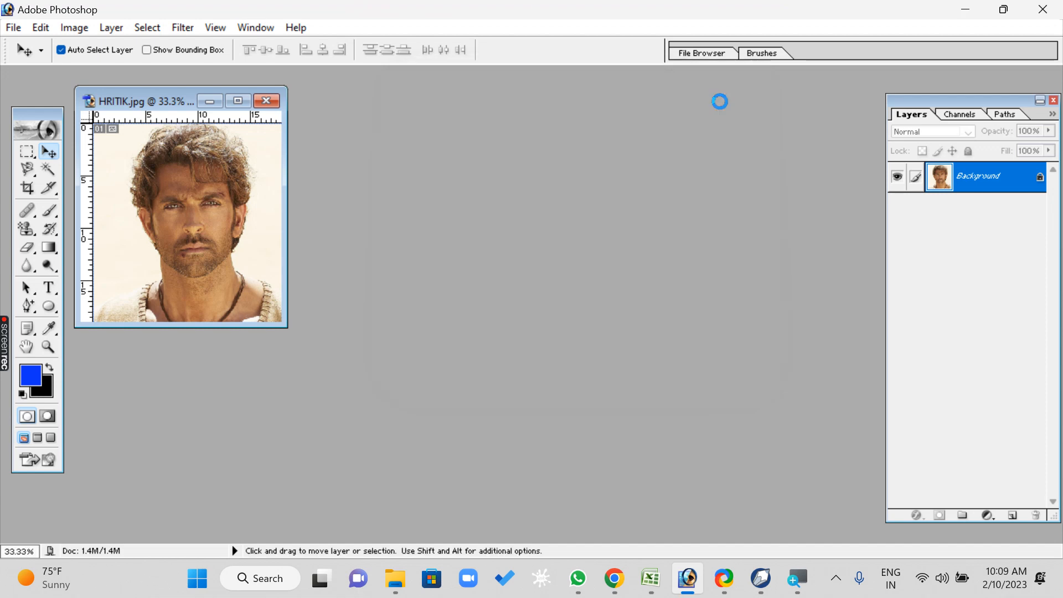
- Place the new page beside the photo and copy the cropped portrait onto its upper part as a layer
{"action": "left_click_drag", "start_coordinate": [220, 95], "coordinate": [552, 106]}
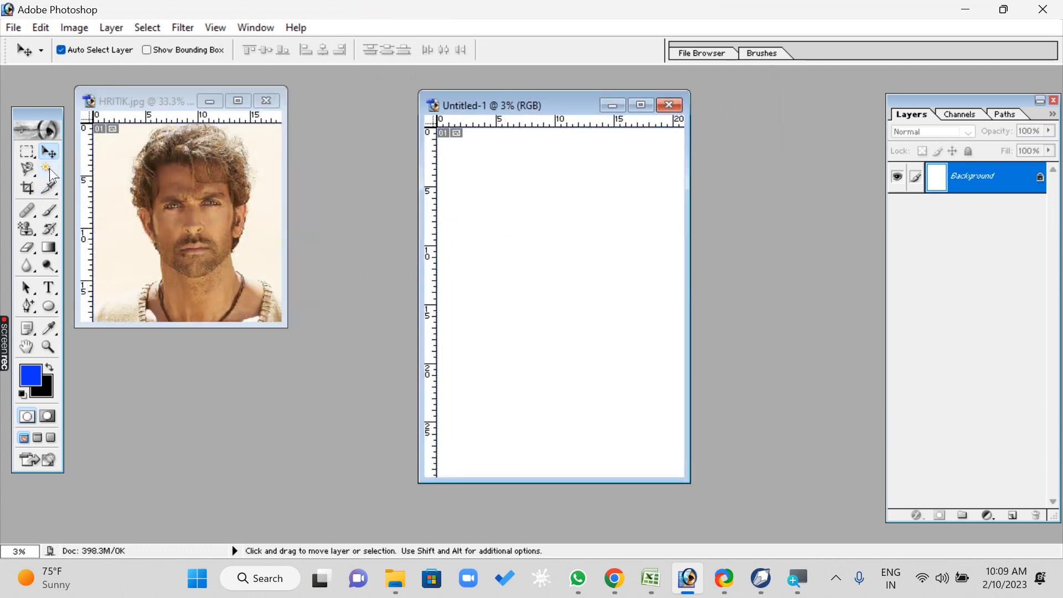
{"action": "left_click", "coordinate": [166, 202]}
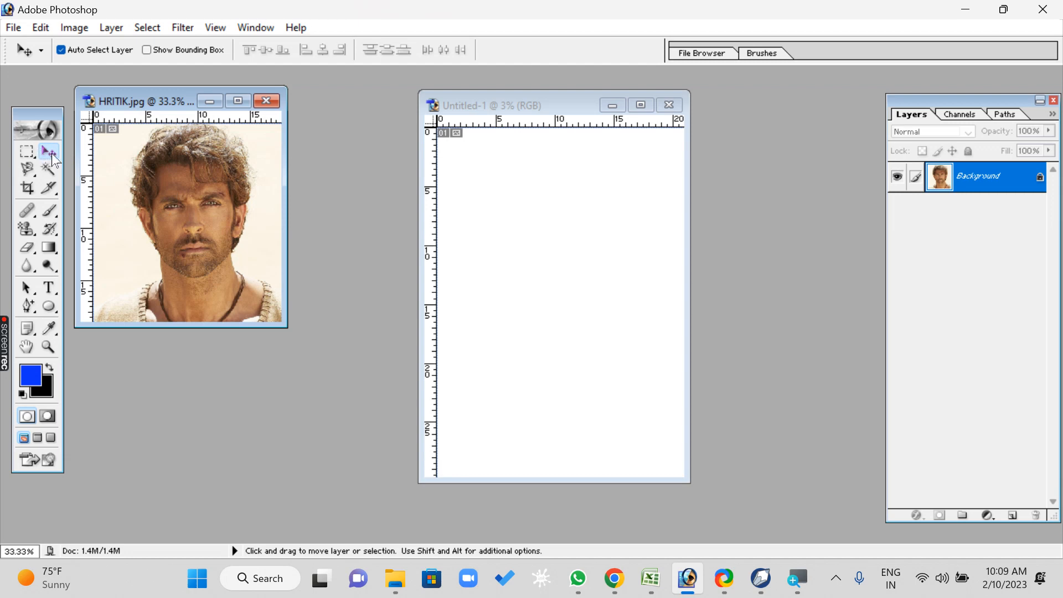
{"action": "left_click", "coordinate": [188, 203]}
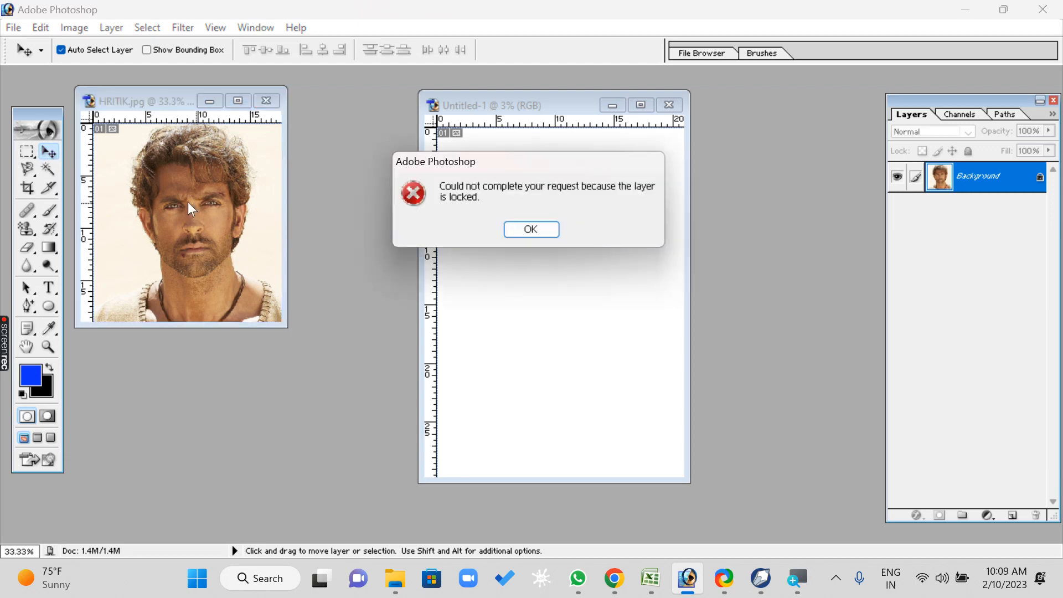
{"action": "left_click", "coordinate": [530, 229]}
{"action": "left_click_drag", "start_coordinate": [209, 224], "coordinate": [536, 220]}
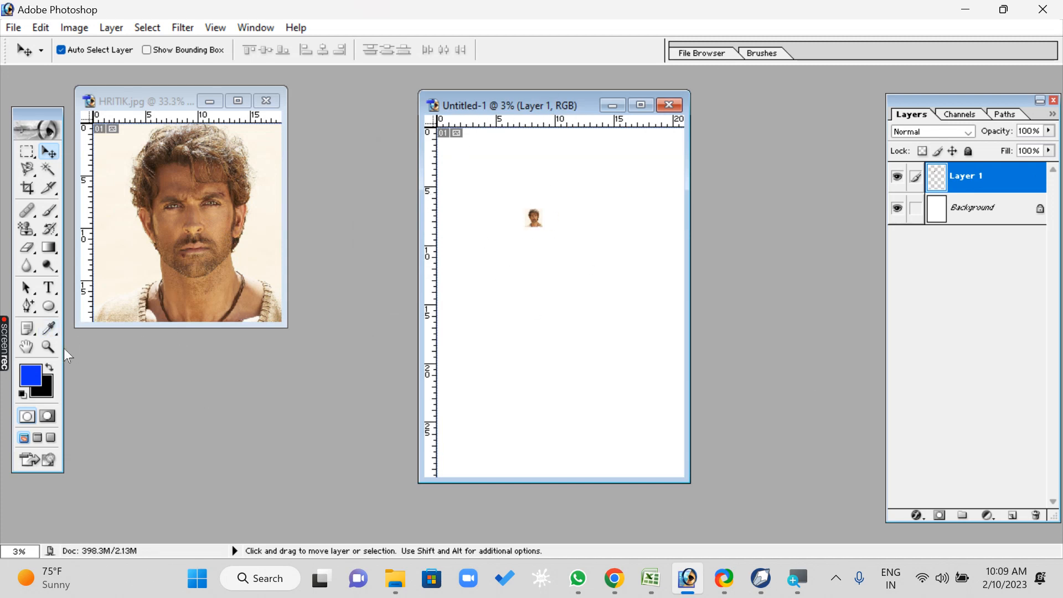
- Reposition the portrait layer on the A4 page, about 6 cm from the left edge and 5 cm from the top
{"action": "left_click", "coordinate": [48, 347]}
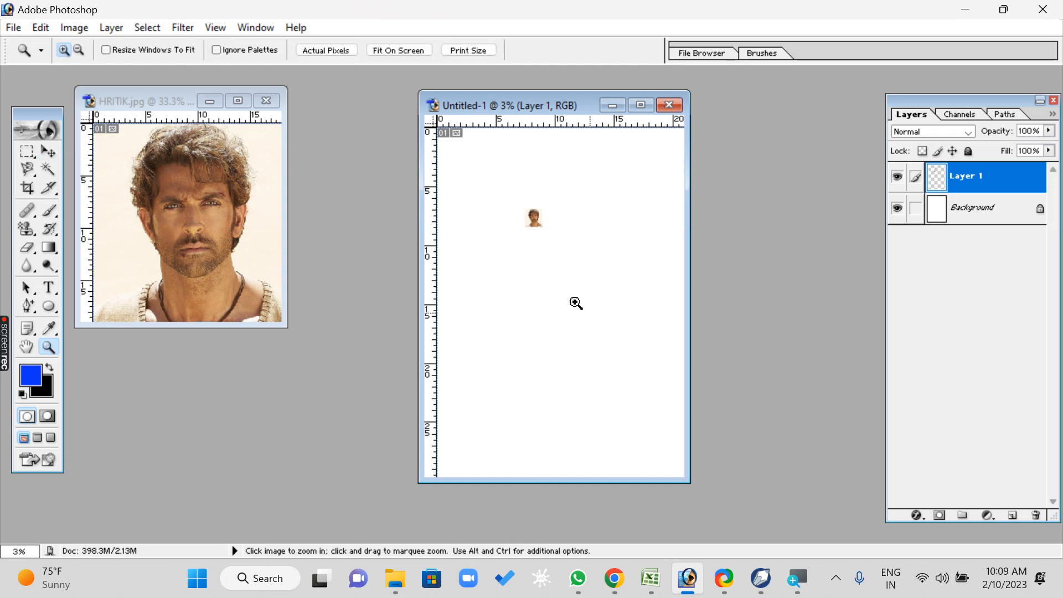
{"action": "right_click", "coordinate": [513, 270]}
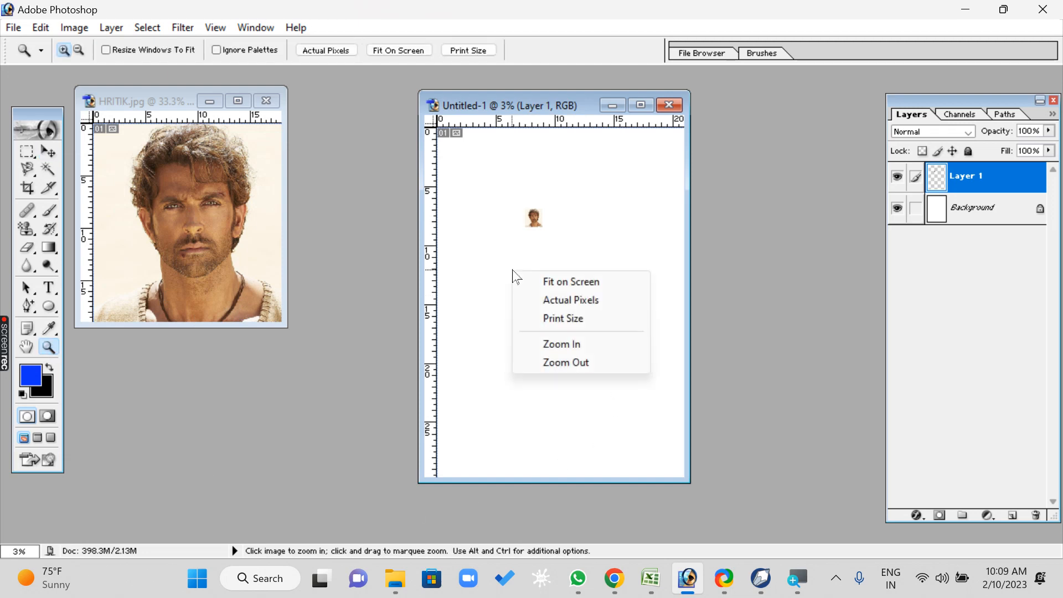
{"action": "left_click", "coordinate": [568, 284]}
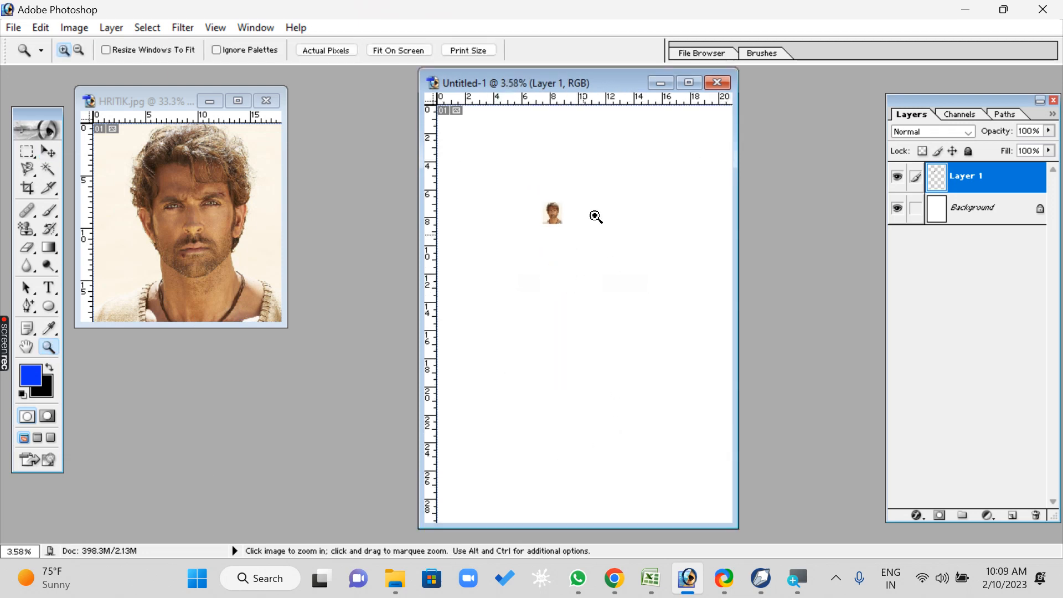
{"action": "left_click_drag", "start_coordinate": [564, 85], "coordinate": [415, 111]}
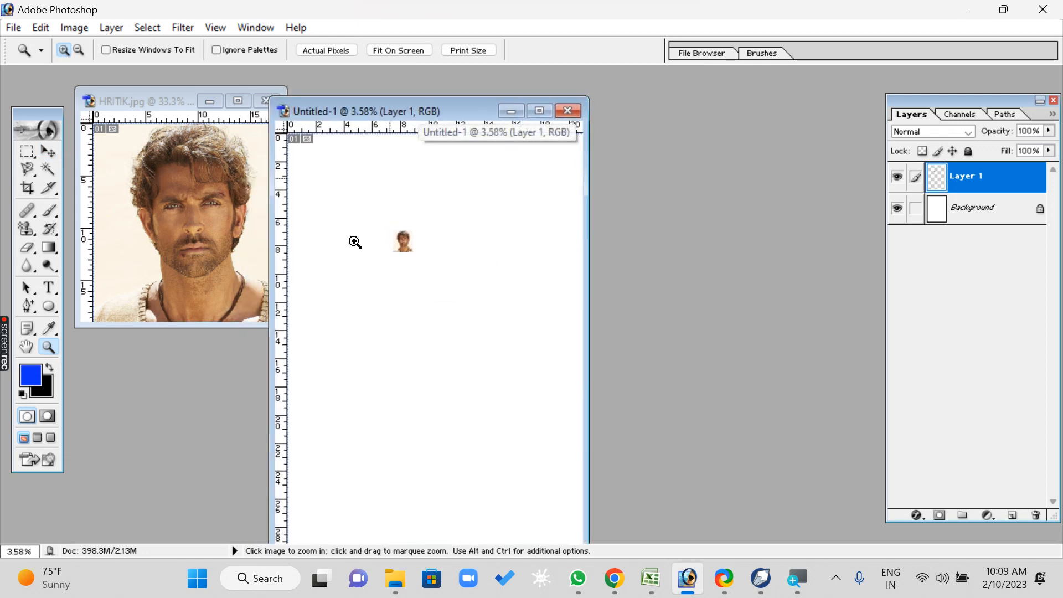
{"action": "right_click", "coordinate": [306, 297]}
{"action": "left_click", "coordinate": [347, 308]}
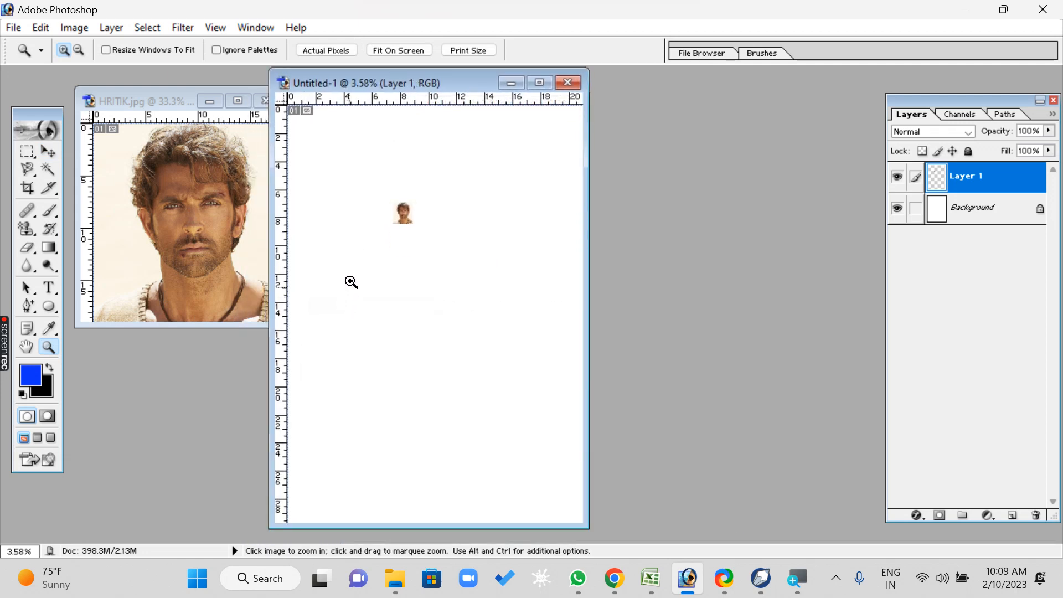
{"action": "left_click_drag", "start_coordinate": [352, 176], "coordinate": [484, 278]}
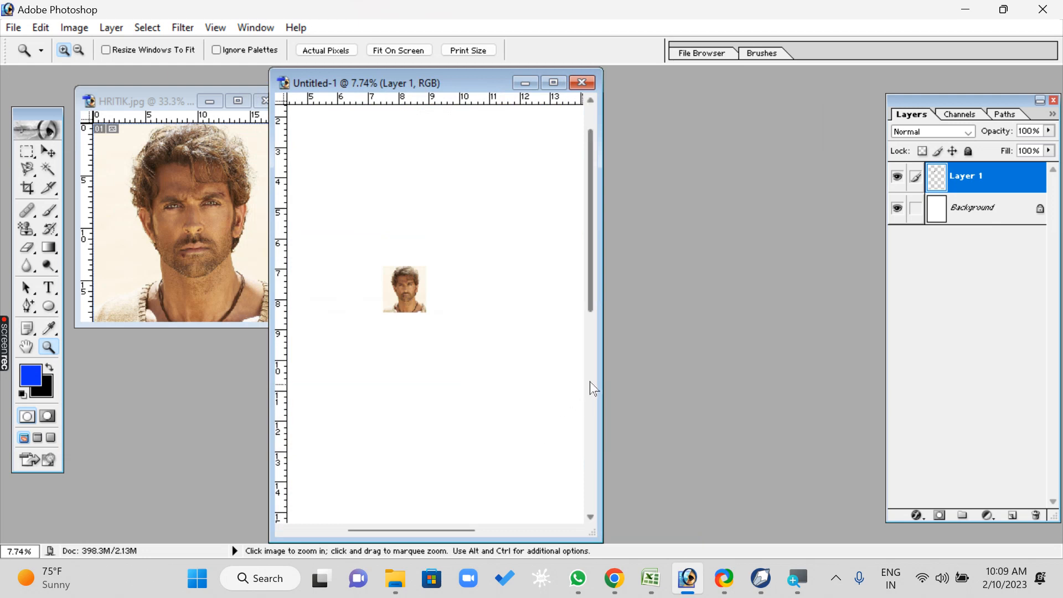
{"action": "left_click_drag", "start_coordinate": [601, 390], "coordinate": [925, 401]}
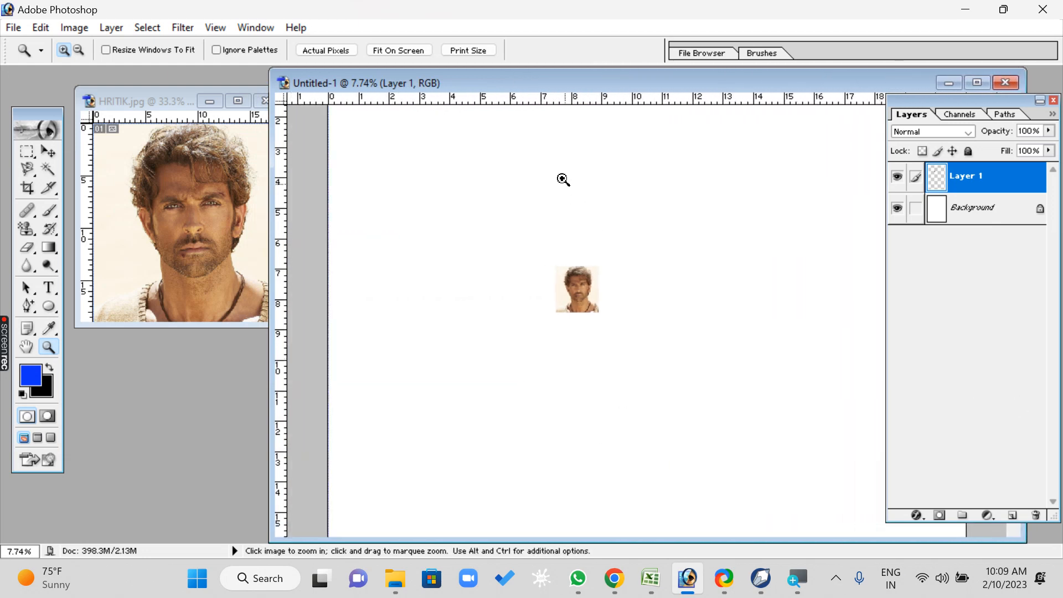
{"action": "left_click_drag", "start_coordinate": [527, 85], "coordinate": [350, 101]}
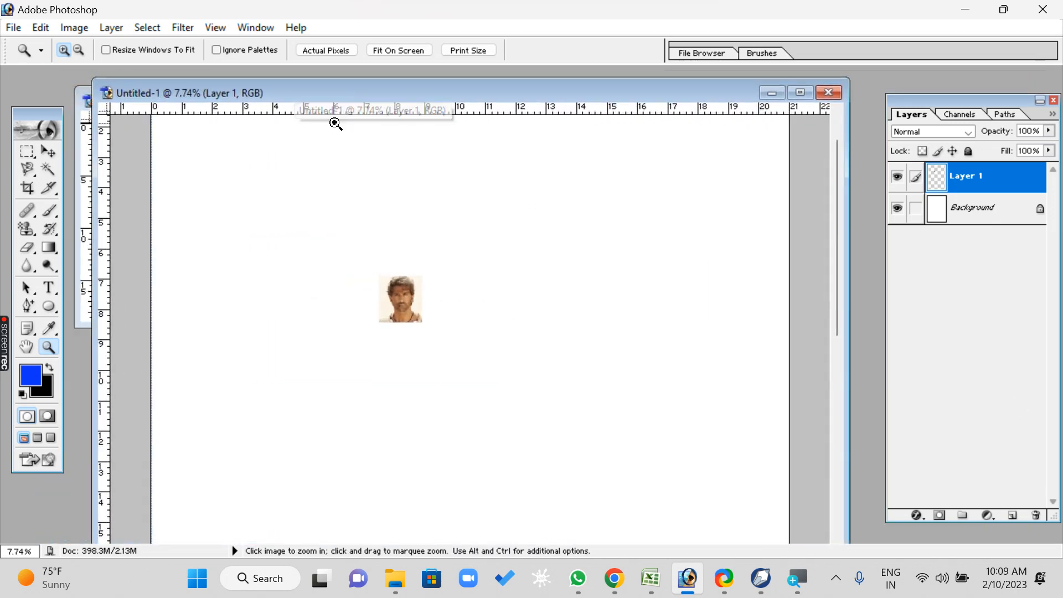
{"action": "left_click", "coordinate": [48, 150]}
{"action": "left_click_drag", "start_coordinate": [402, 307], "coordinate": [363, 256]}
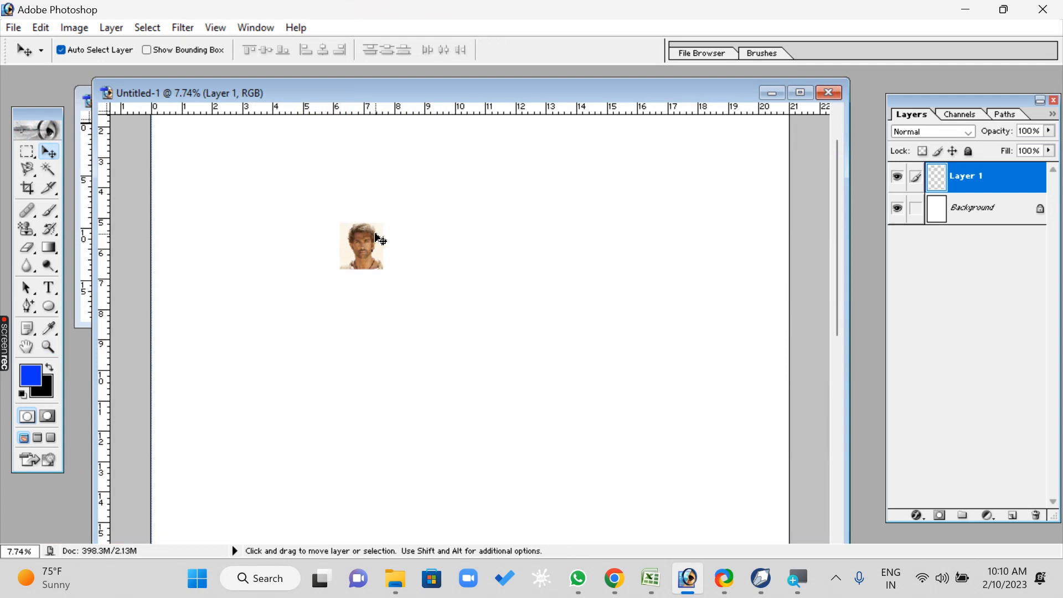
{"action": "key", "text": "ctrl+t"}
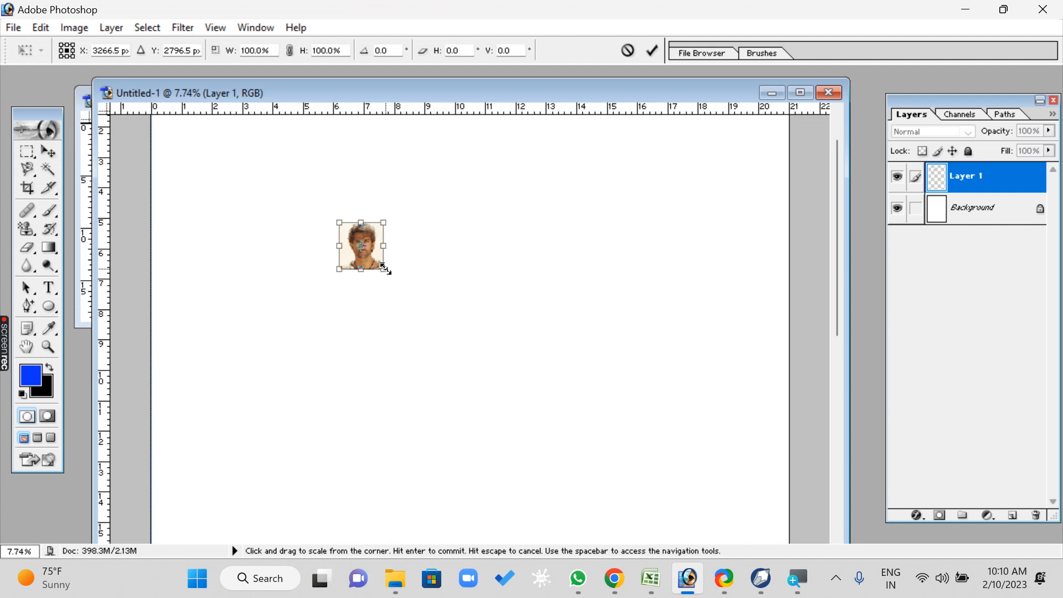
{"action": "left_click_drag", "start_coordinate": [382, 270], "coordinate": [455, 343]}
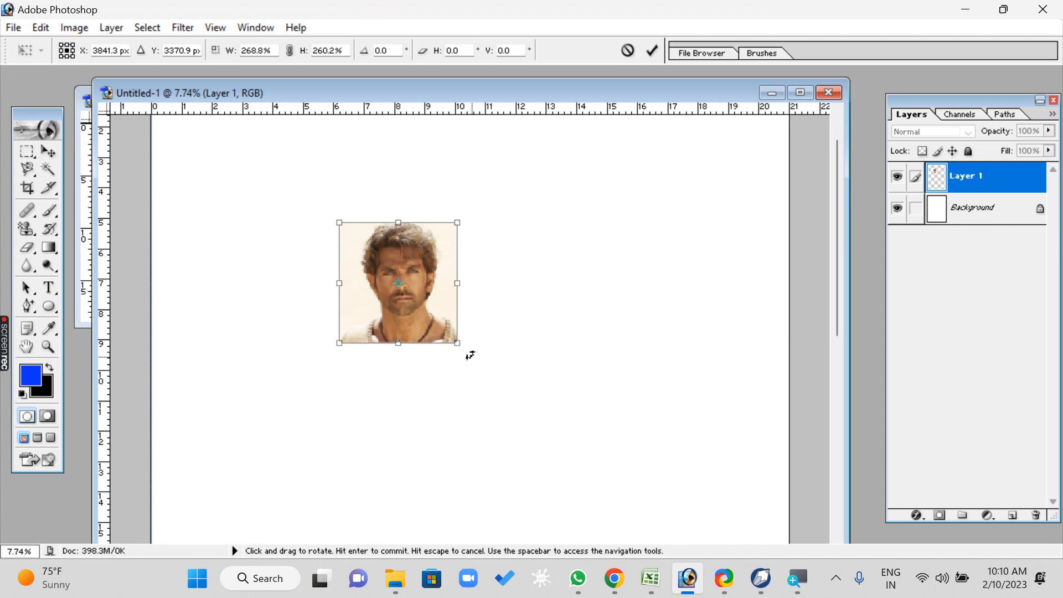
{"action": "mouse_move", "coordinate": [469, 355]}
{"action": "left_mouse_down"}
{"action": "mouse_move", "coordinate": [420, 375]}
{"action": "mouse_move", "coordinate": [462, 369]}
{"action": "left_mouse_up"}
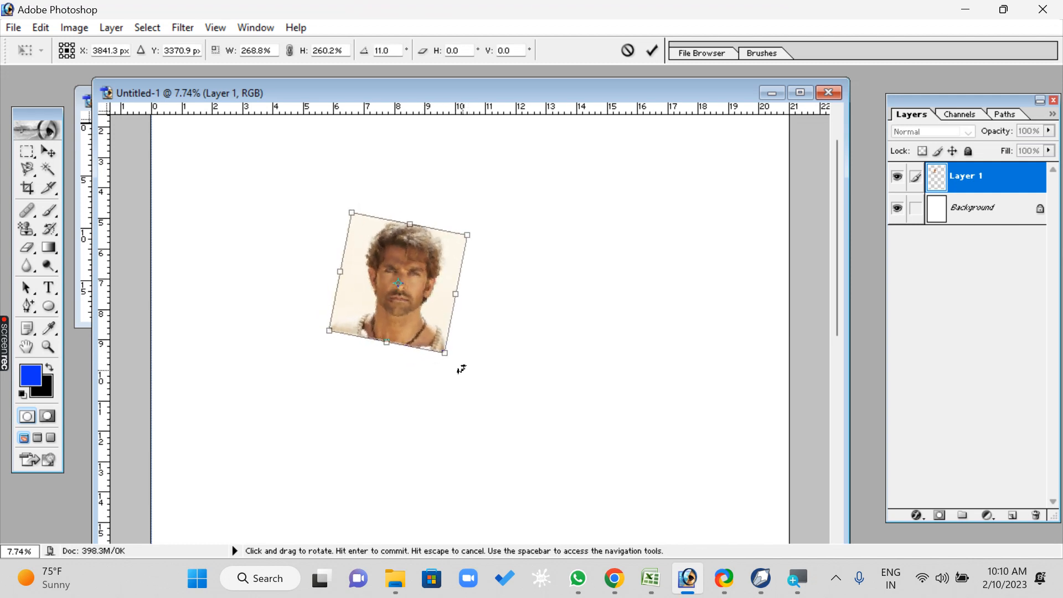
{"action": "key", "text": "Escape"}
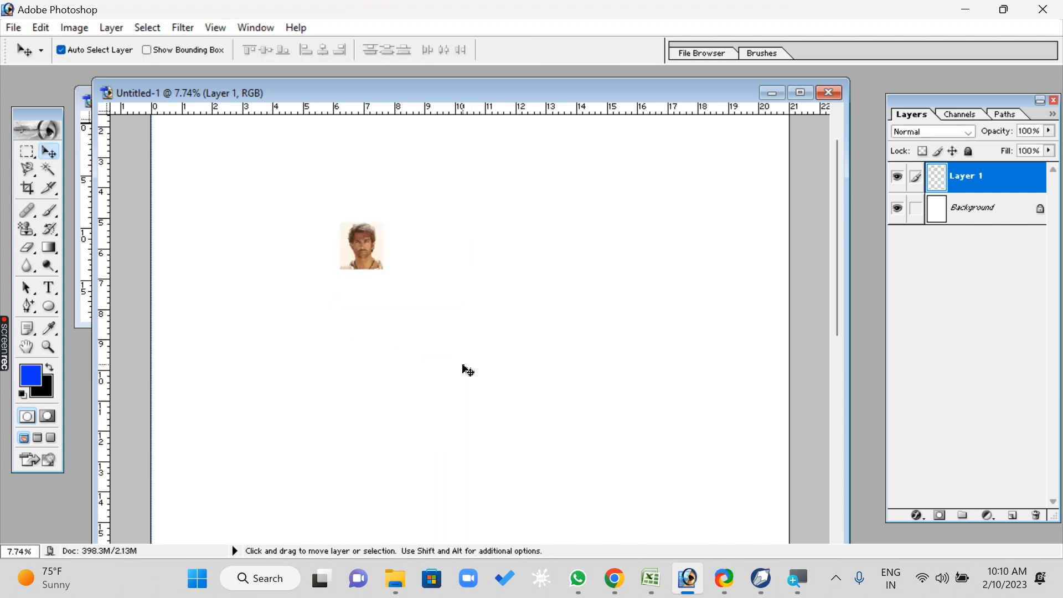
- Enlarge the portrait layer with Free Transform to about 312.5% width and 334% height, keeping its upper-left corner fixed
{"action": "key", "text": "ctrl+t"}
{"action": "left_click_drag", "start_coordinate": [384, 270], "coordinate": [478, 378]}
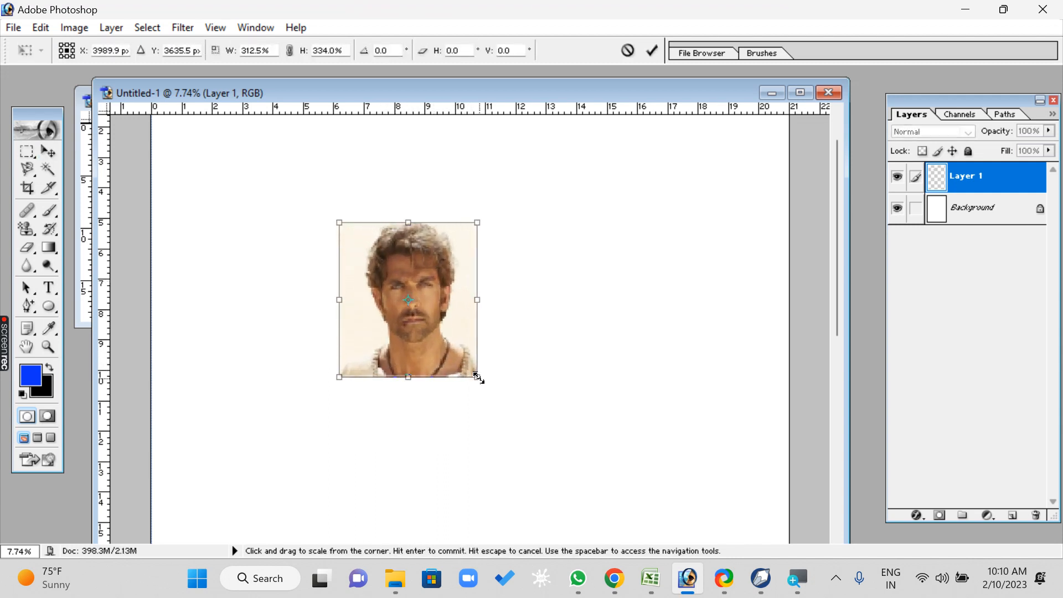
{"action": "key", "text": "Return"}
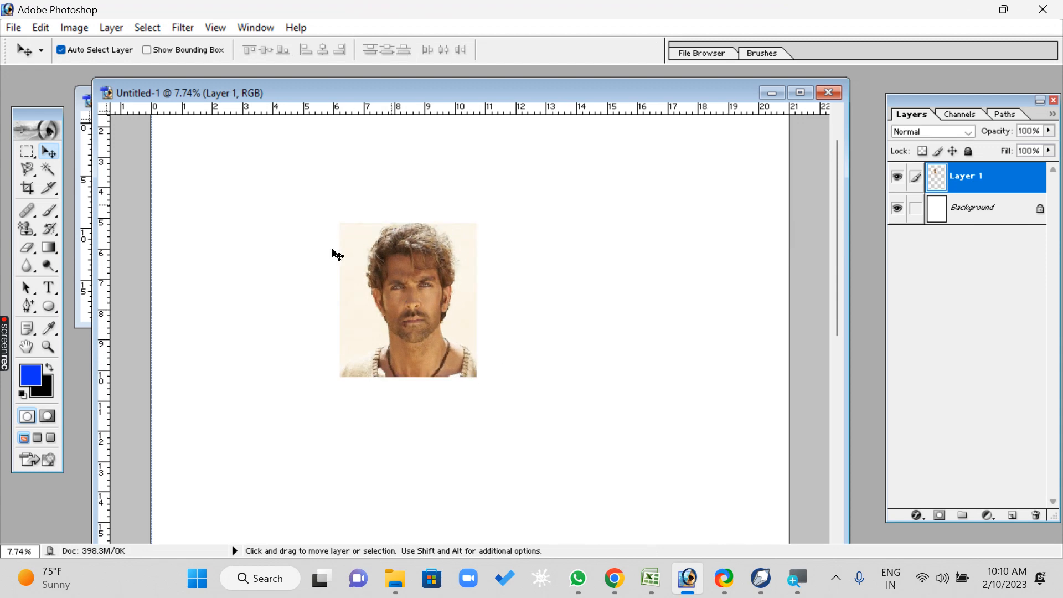
- Apply a 2 px blue stroke to the portrait layer, centred on its edge, in Normal mode at 100% opacity
{"action": "left_click", "coordinate": [41, 28]}
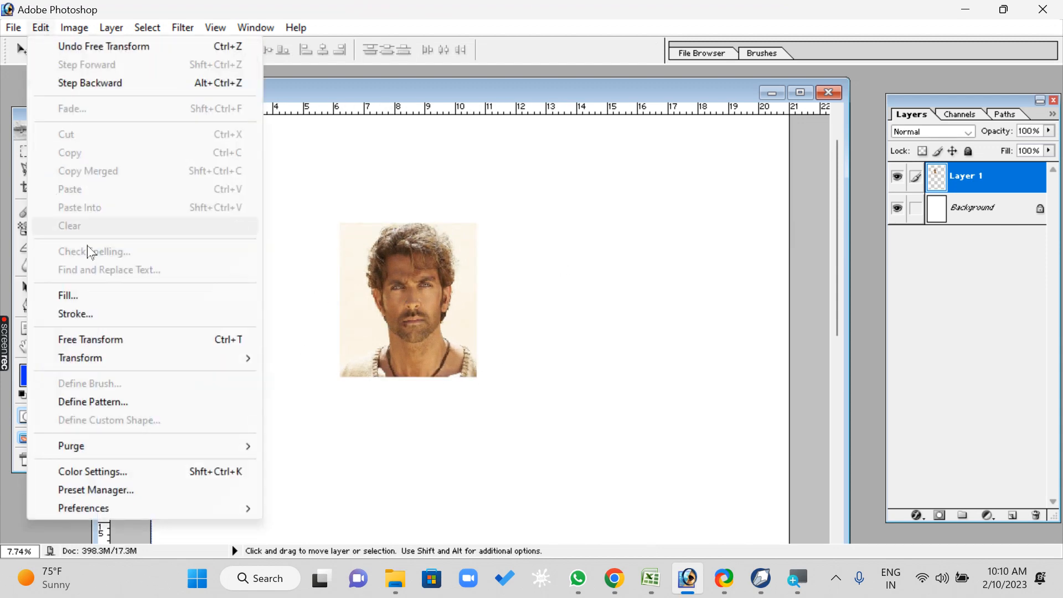
{"action": "left_click", "coordinate": [101, 315]}
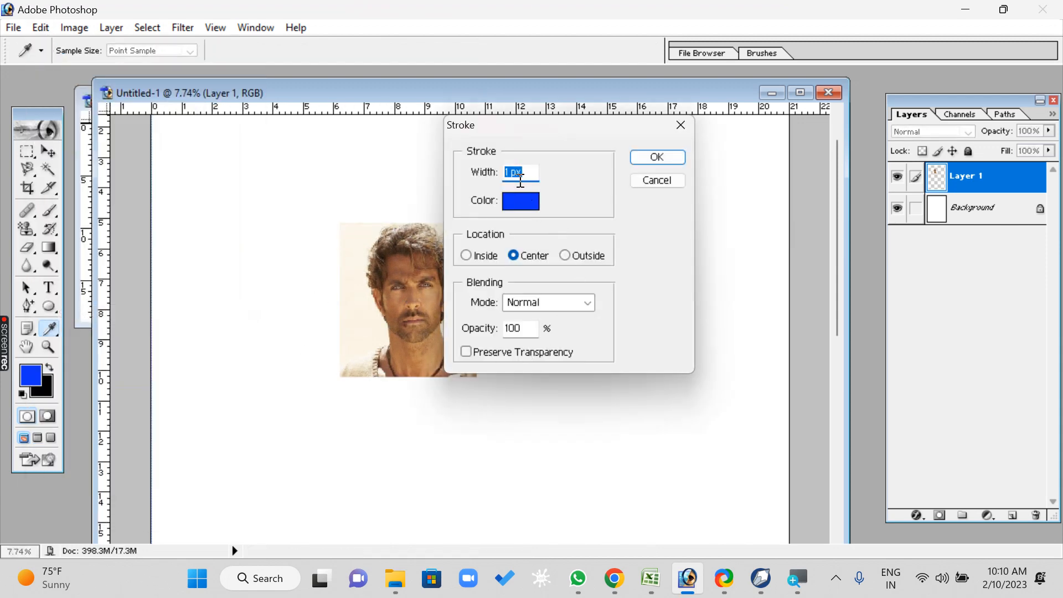
{"action": "type", "text": "2"}
{"action": "left_click", "coordinate": [539, 303]}
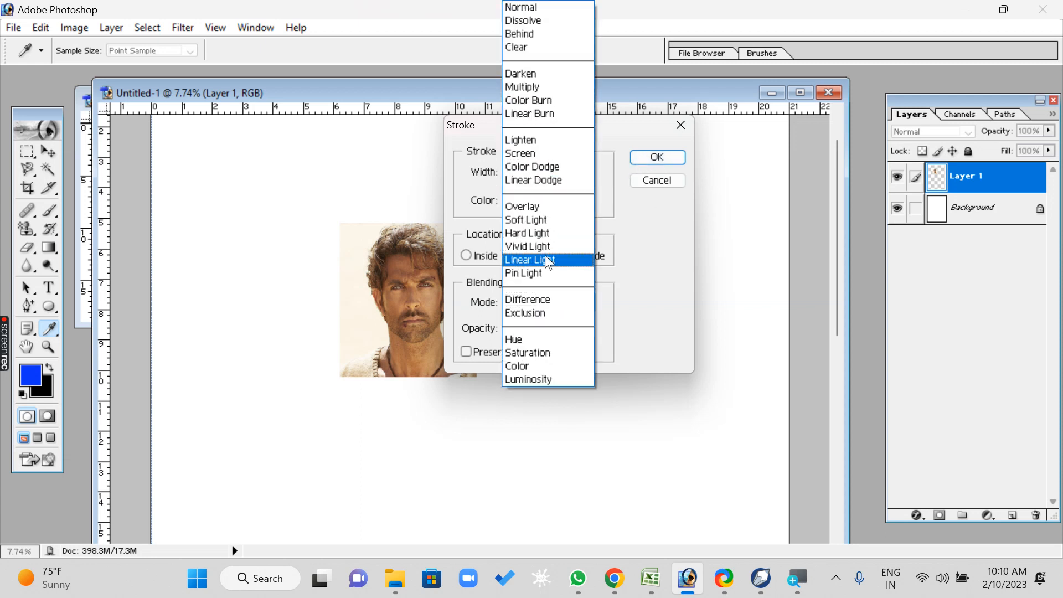
{"action": "left_click", "coordinate": [464, 216]}
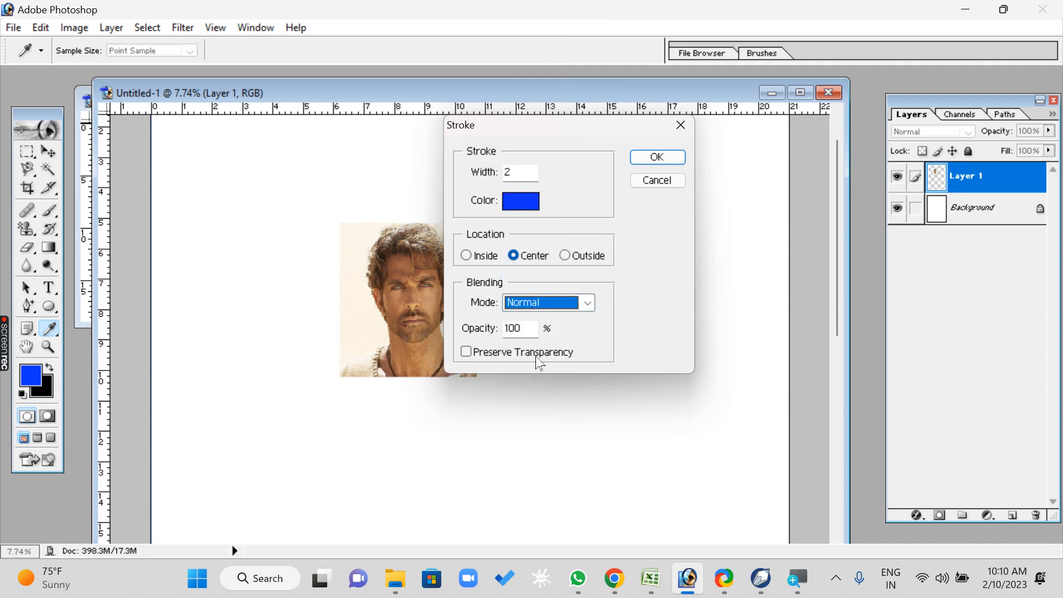
{"action": "left_click", "coordinate": [526, 330]}
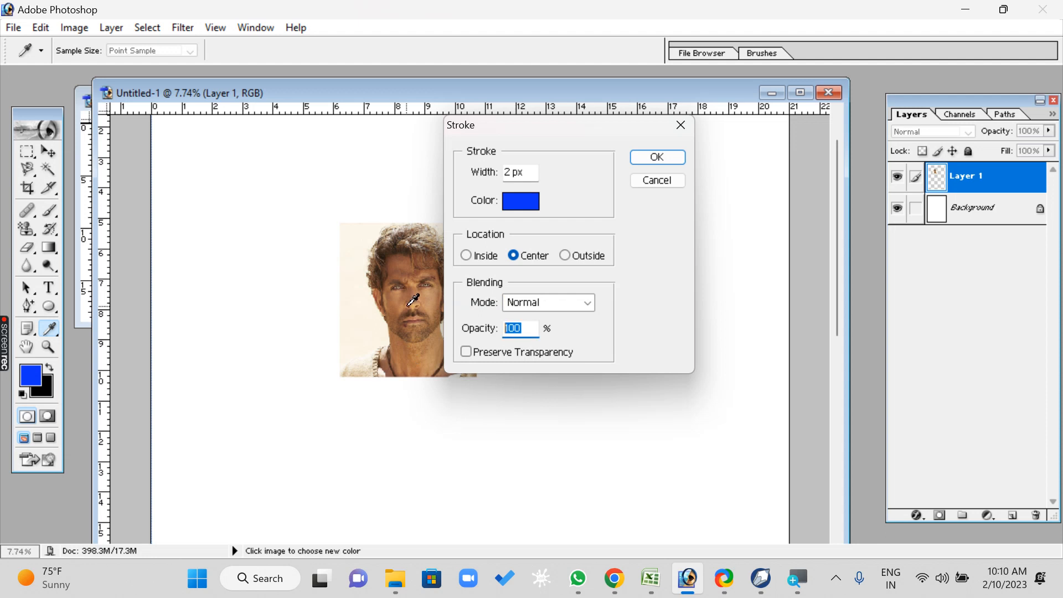
{"action": "type", "text": "50"}
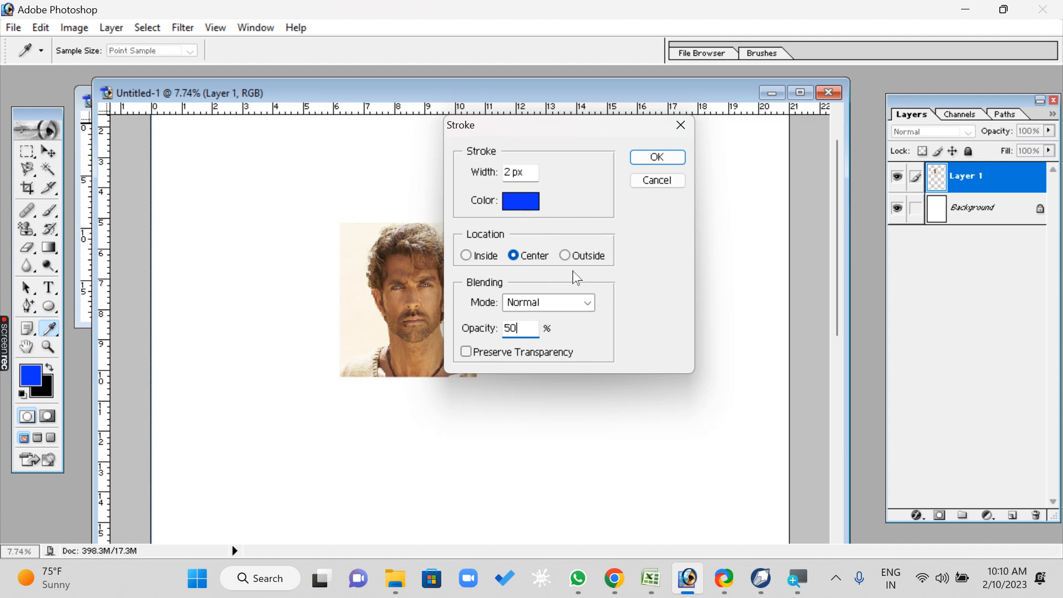
{"action": "type", "text": "100"}
{"action": "left_click", "coordinate": [586, 304]}
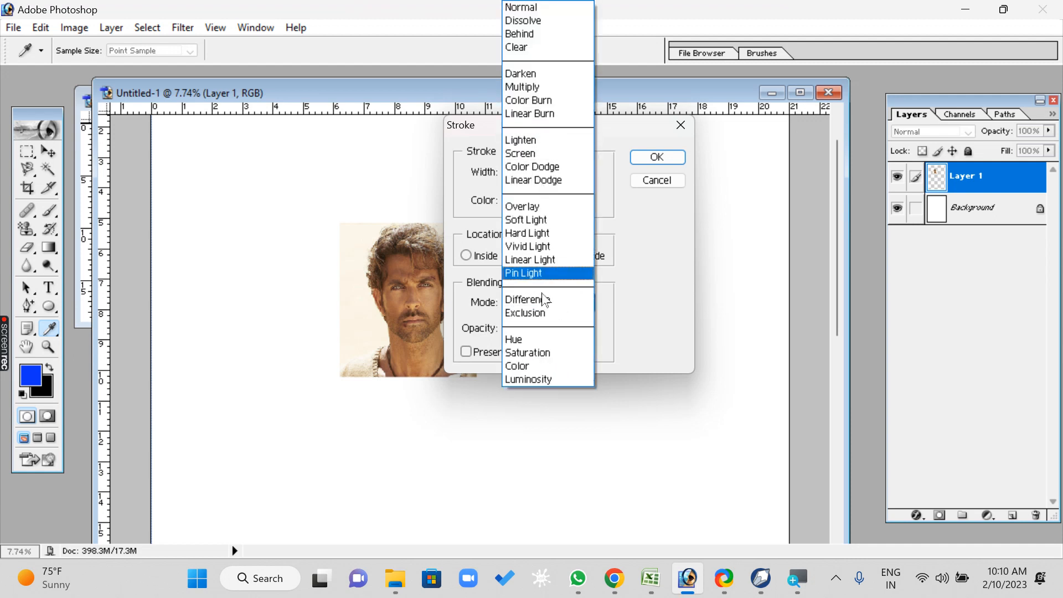
{"action": "left_click", "coordinate": [629, 306]}
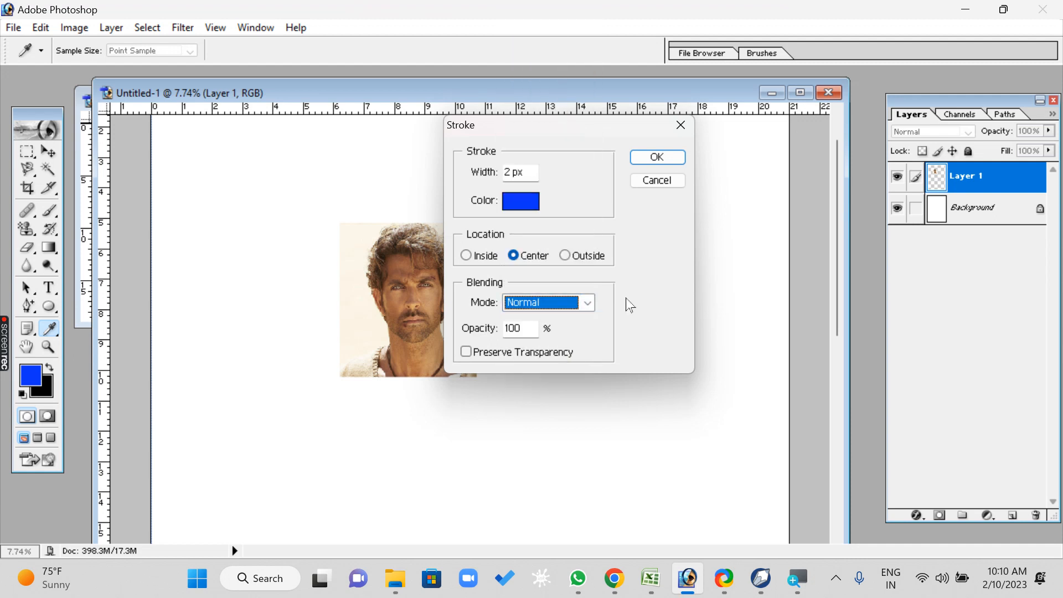
{"action": "left_click", "coordinate": [657, 158]}
{"action": "key", "text": "v"}
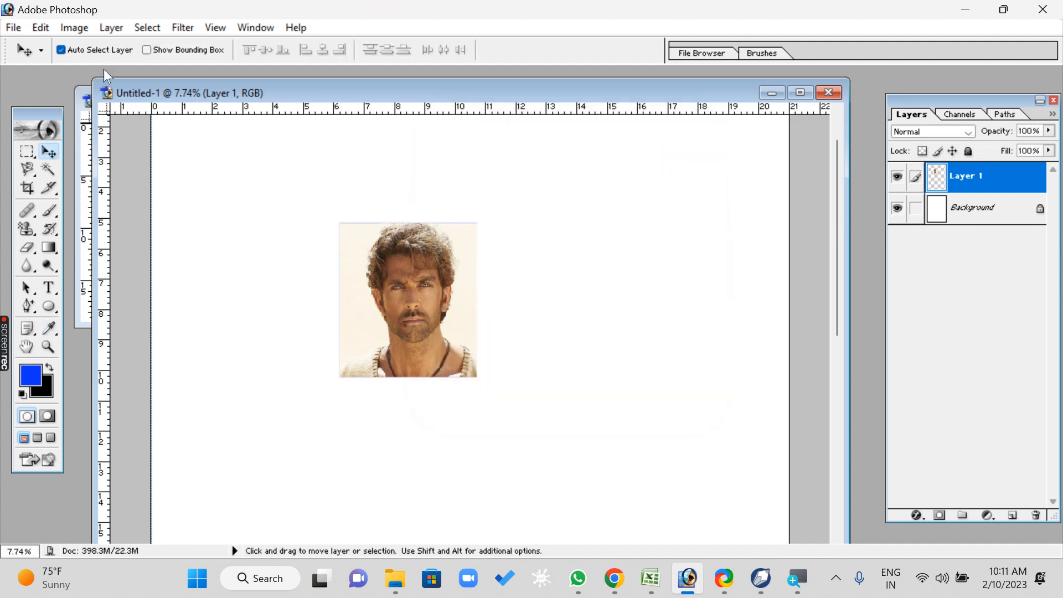
- Apply another 2 px blue centred stroke to the portrait layer at 50% opacity
{"action": "left_click", "coordinate": [41, 27]}
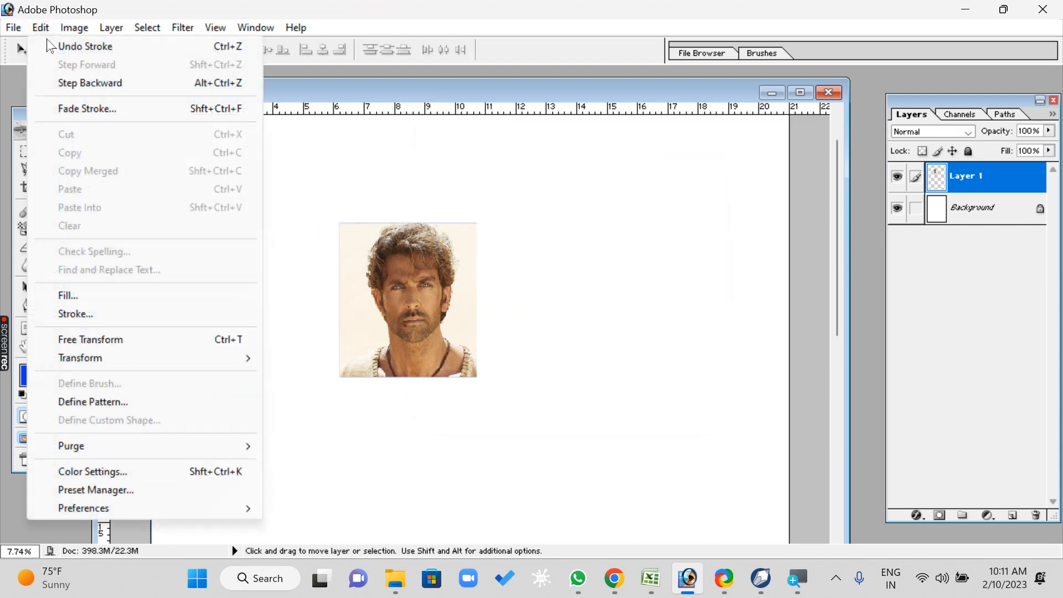
{"action": "left_click", "coordinate": [72, 311]}
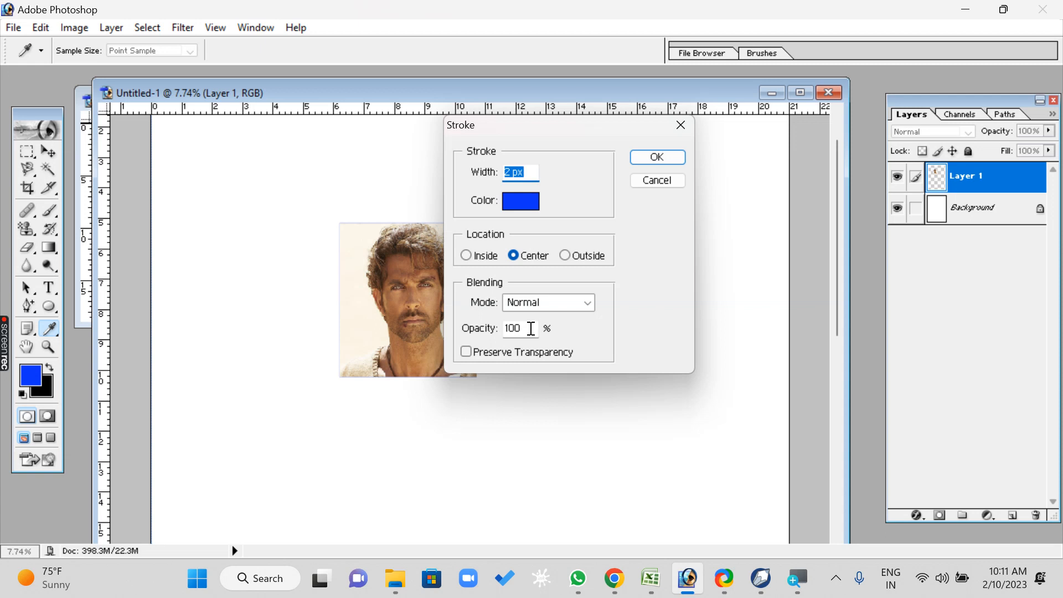
{"action": "left_click", "coordinate": [530, 328]}
{"action": "type", "text": "0"}
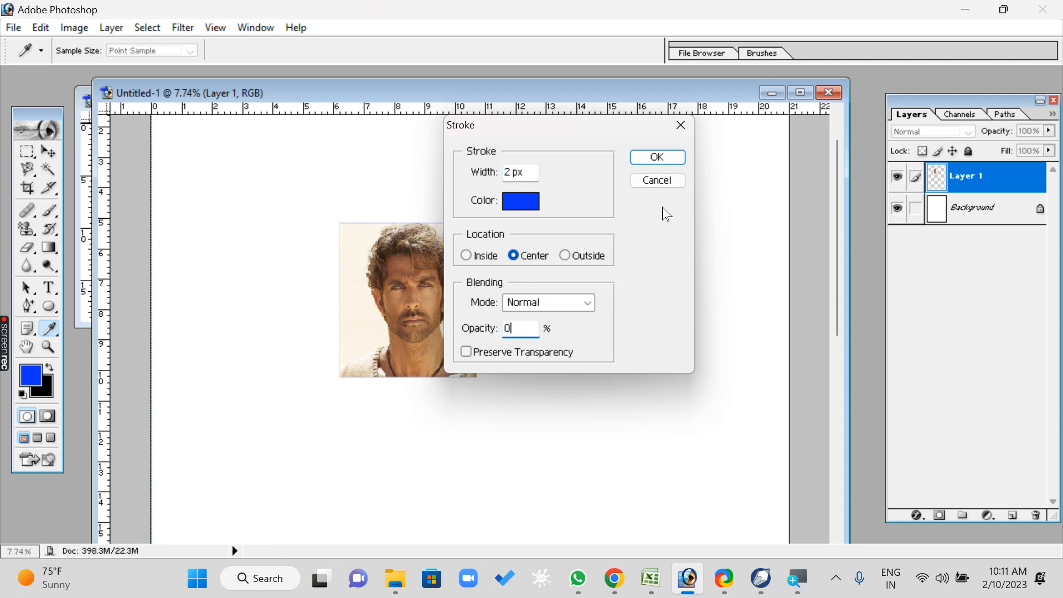
{"action": "left_click", "coordinate": [668, 157]}
{"action": "left_click", "coordinate": [525, 234]}
{"action": "left_click", "coordinate": [657, 157]}
{"action": "key", "text": "v"}
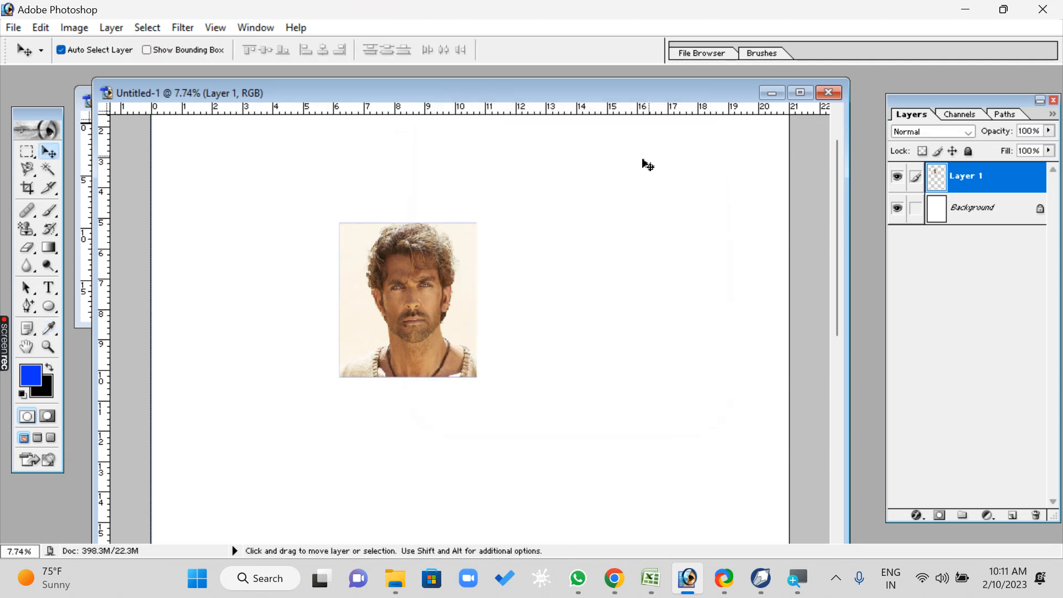
- Add a thicker 5 px blue stroke around the portrait layer, keeping the same colour, centre location and 50% opacity
{"action": "left_click", "coordinate": [13, 28]}
{"action": "mouse_move", "coordinate": [41, 30]}
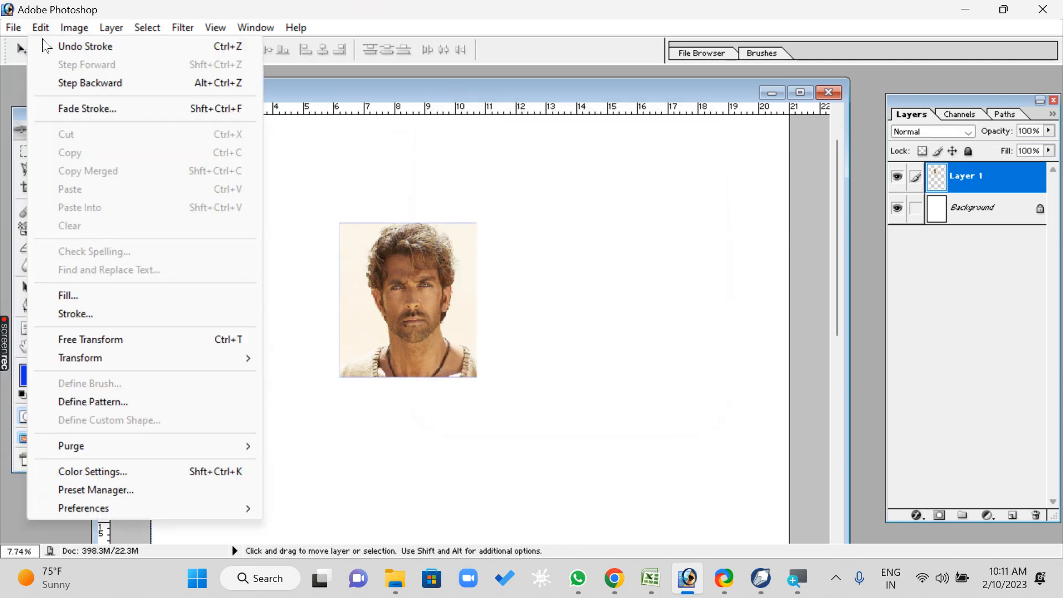
{"action": "left_click", "coordinate": [72, 314]}
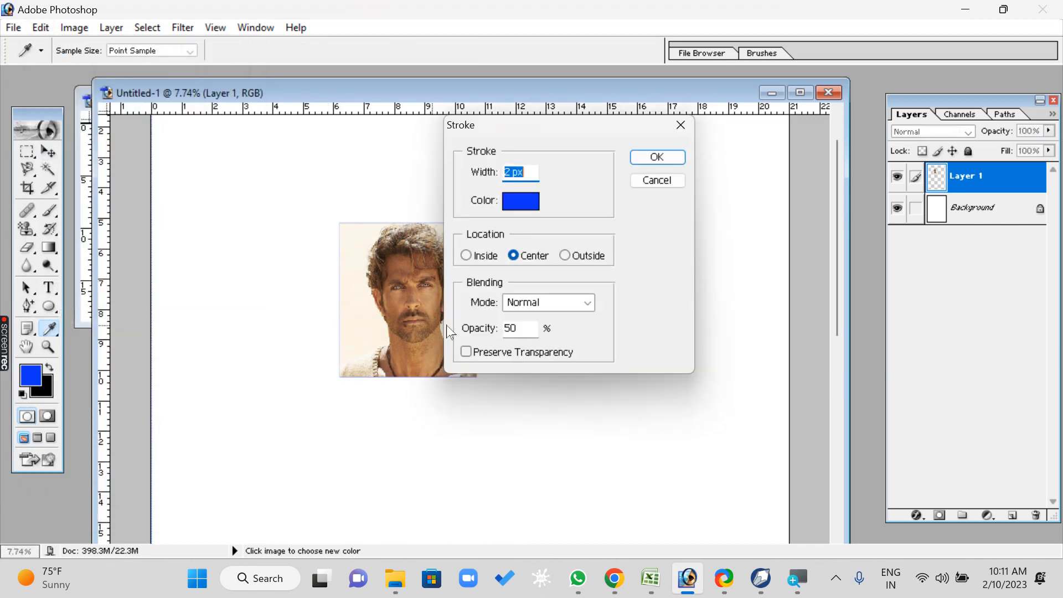
{"action": "left_click", "coordinate": [520, 198]}
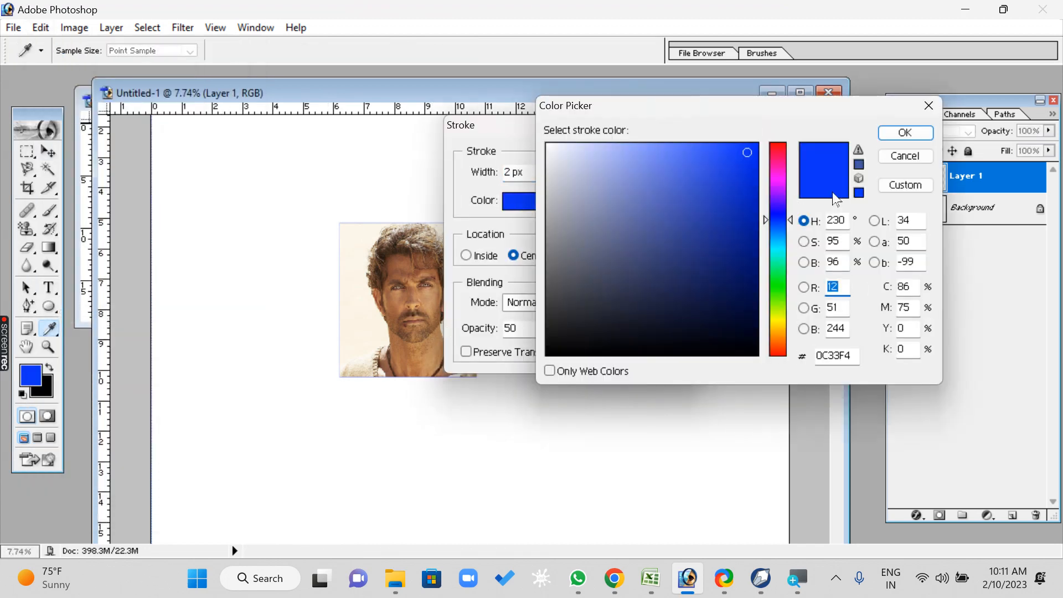
{"action": "left_click", "coordinate": [899, 152]}
{"action": "type", "text": "5"}
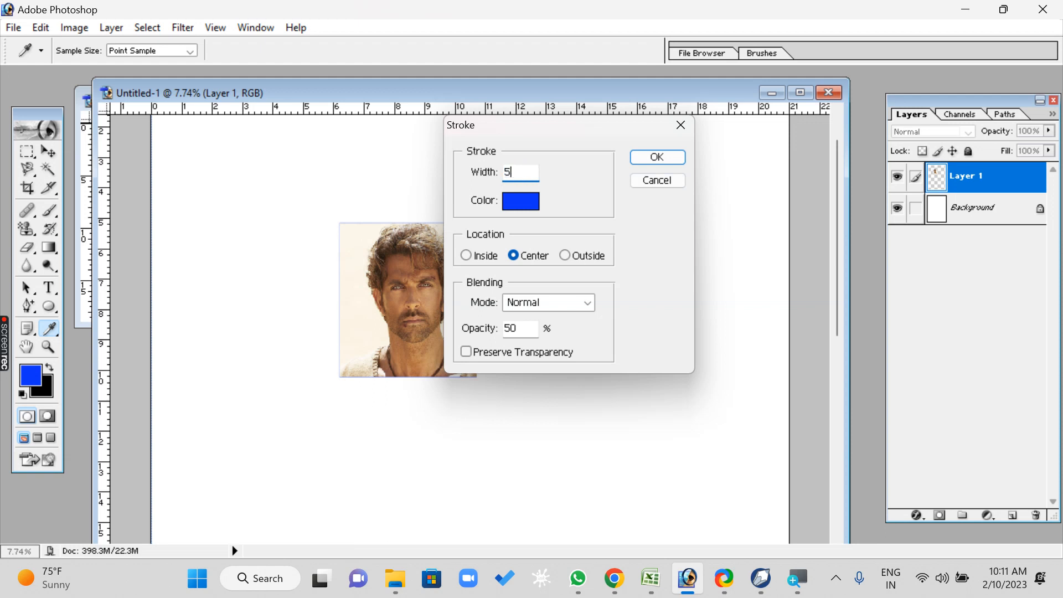
{"action": "left_click", "coordinate": [675, 158]}
{"action": "key", "text": "v"}
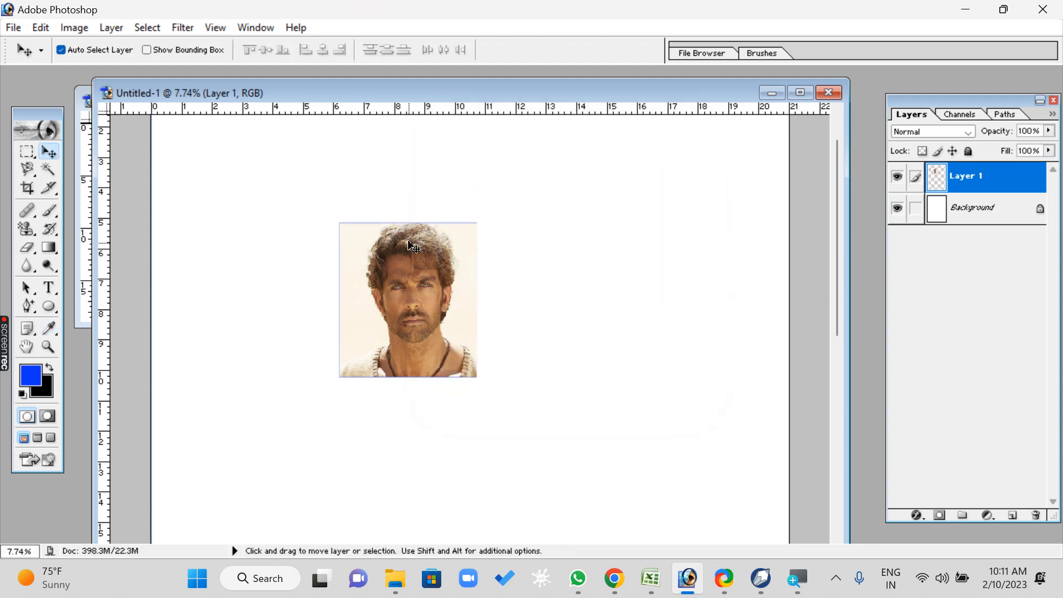
- Shift the portrait slightly right and down, and examine the blue border at its upper-left corner up close
{"action": "left_click_drag", "start_coordinate": [424, 309], "coordinate": [453, 330]}
{"action": "key", "text": "z"}
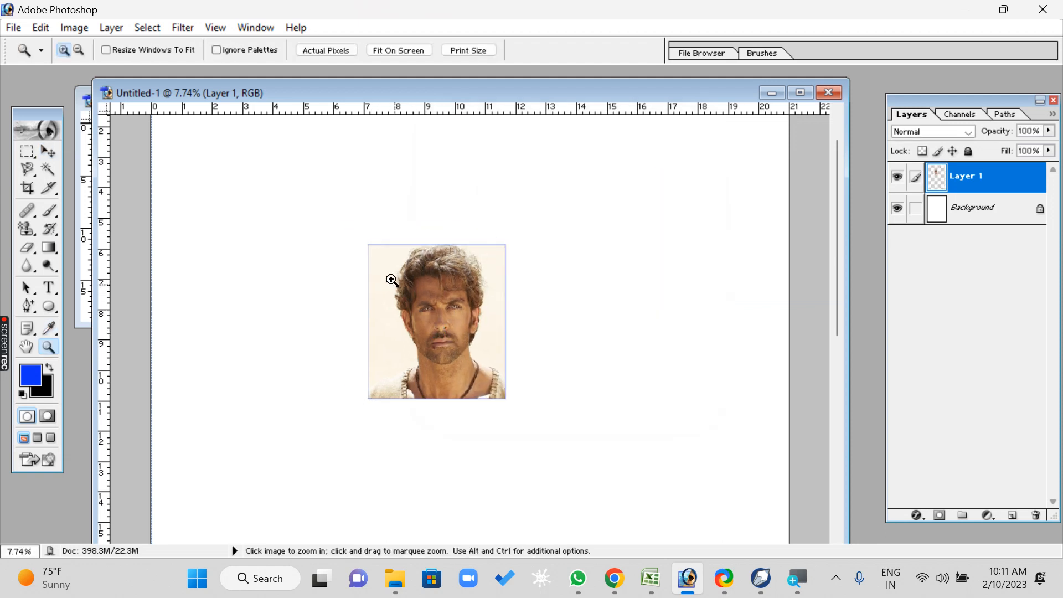
{"action": "left_click_drag", "start_coordinate": [359, 239], "coordinate": [416, 291]}
{"action": "left_click_drag", "start_coordinate": [278, 164], "coordinate": [392, 243]}
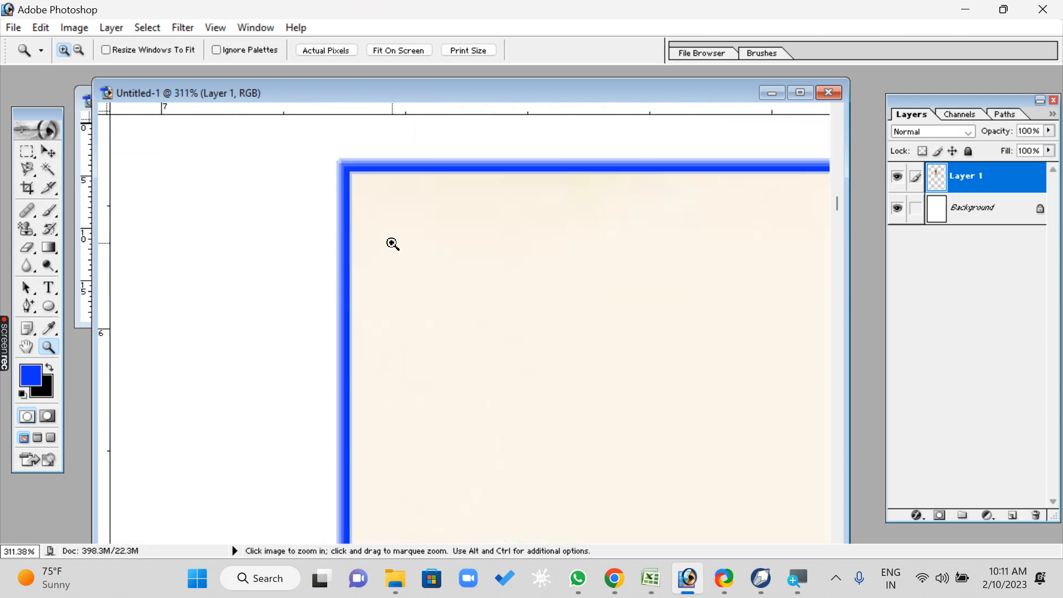
{"action": "right_click", "coordinate": [378, 191]}
{"action": "left_click", "coordinate": [399, 202]}
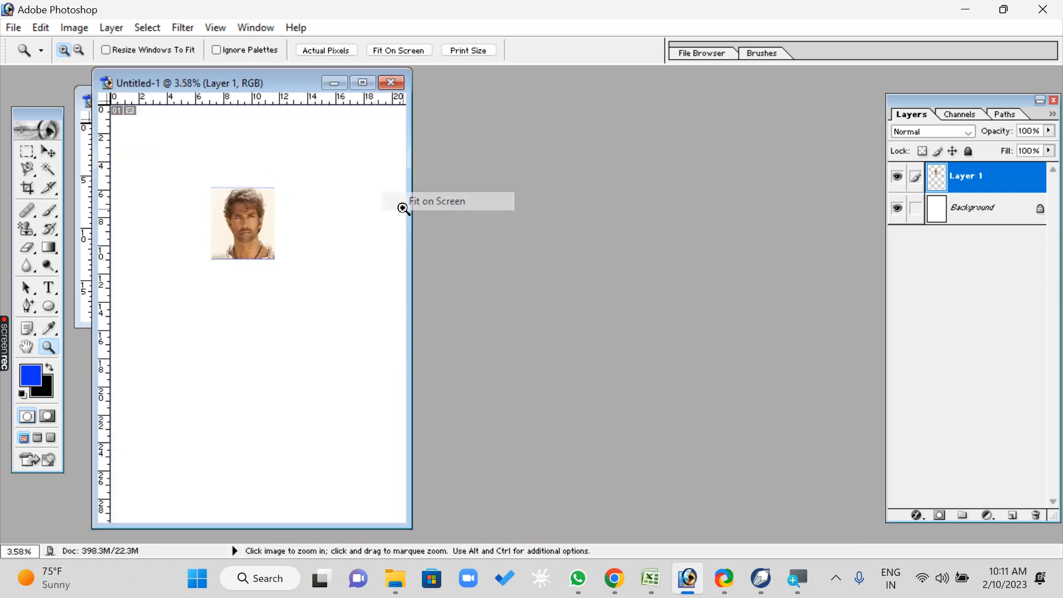
- Widen the document window and move the portrait to the page's left edge, about 1.7 cm below the top
{"action": "left_click", "coordinate": [47, 148]}
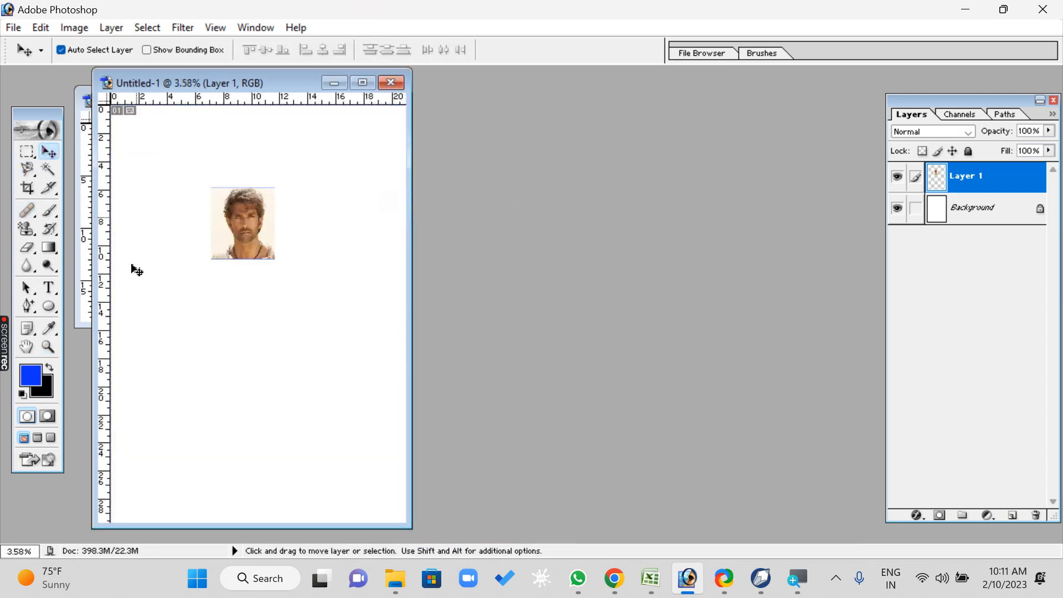
{"action": "left_click", "coordinate": [48, 346]}
{"action": "left_click_drag", "start_coordinate": [192, 173], "coordinate": [317, 267]}
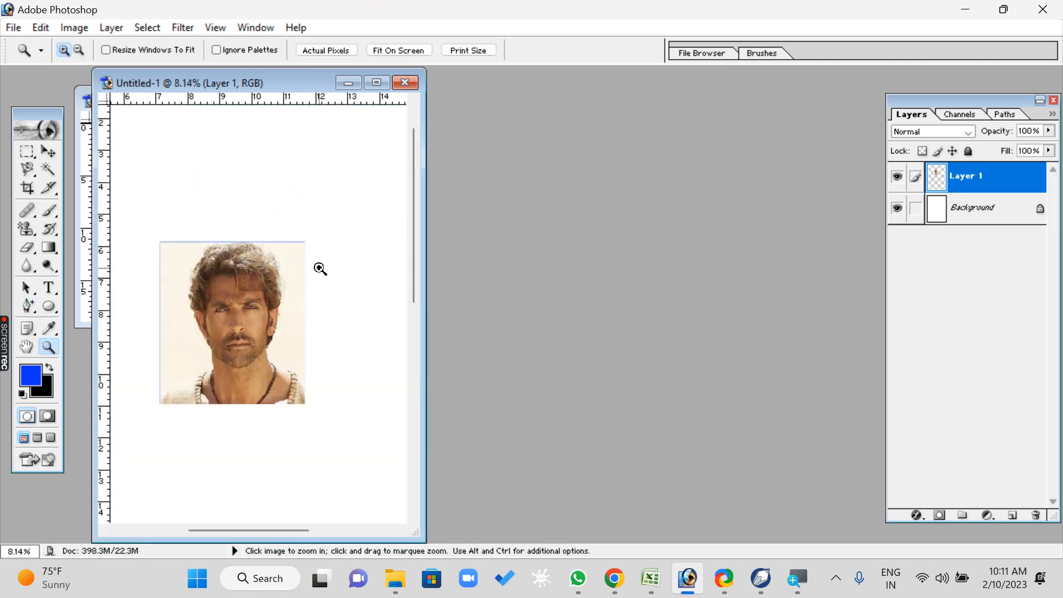
{"action": "left_click_drag", "start_coordinate": [420, 305], "coordinate": [936, 354]}
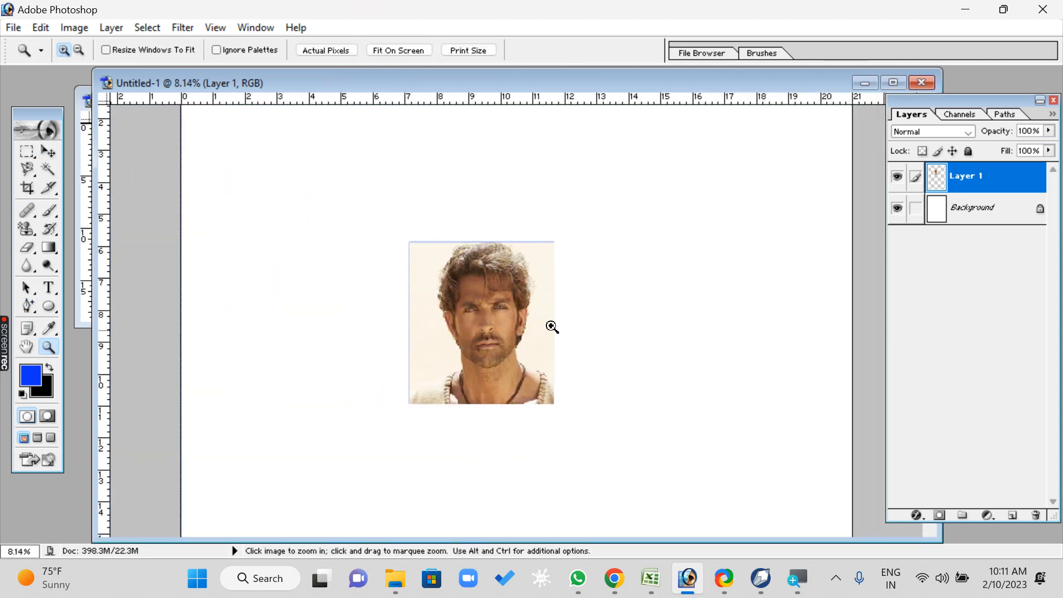
{"action": "left_click", "coordinate": [48, 151]}
{"action": "left_click_drag", "start_coordinate": [486, 348], "coordinate": [270, 216]}
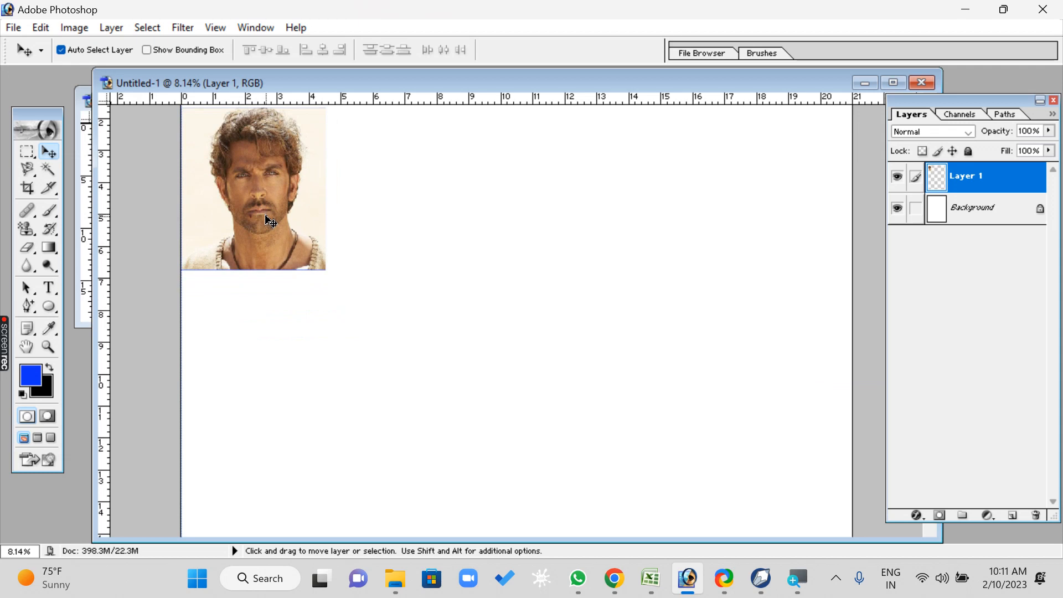
{"action": "key", "text": "ctrl+t"}
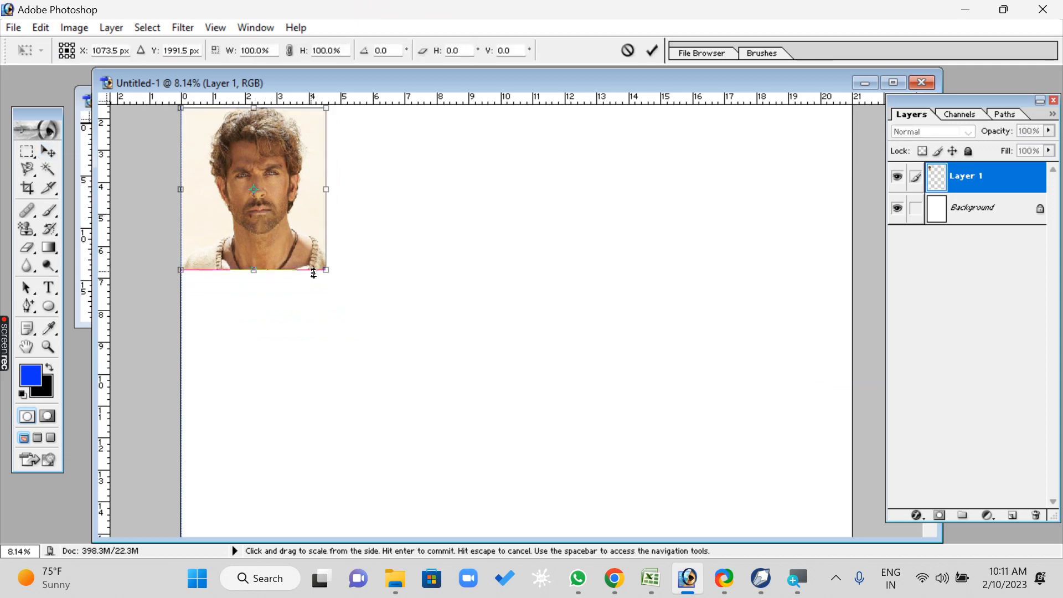
{"action": "left_click_drag", "start_coordinate": [327, 270], "coordinate": [241, 169]}
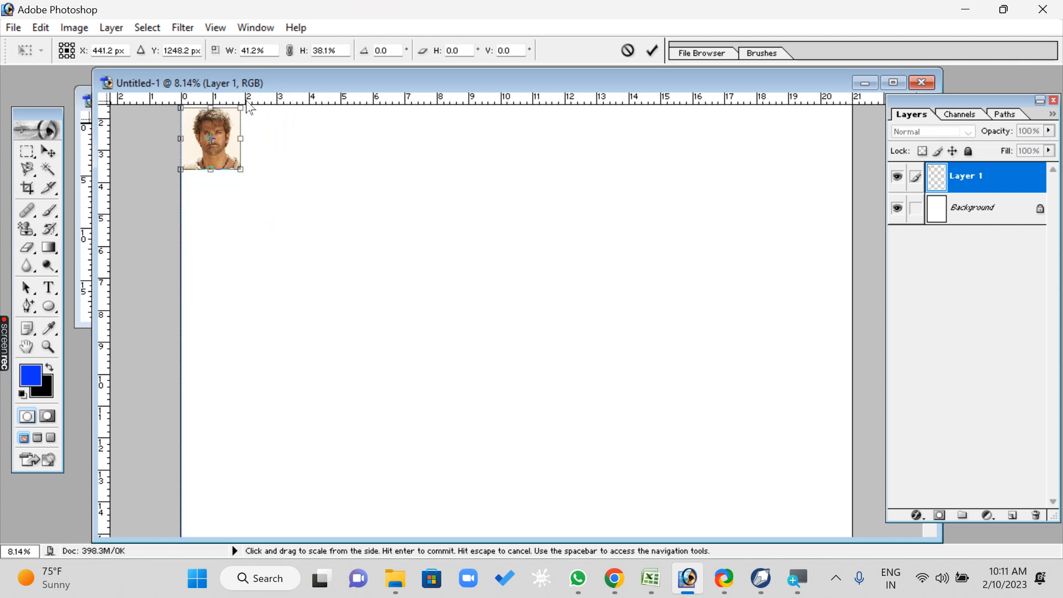
{"action": "key", "text": "ctrl+r"}
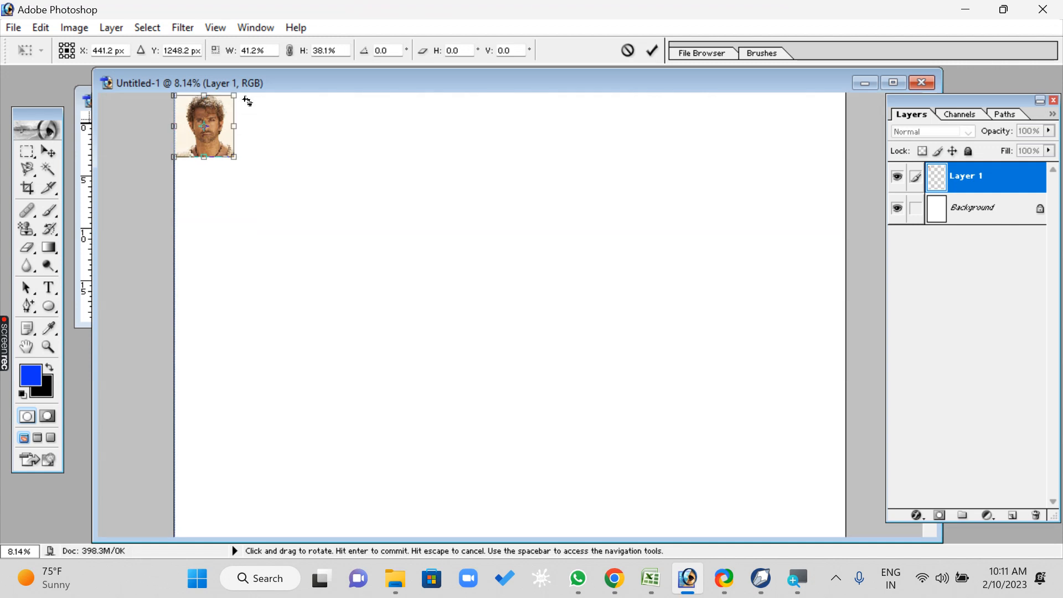
{"action": "key", "text": "ctrl+r"}
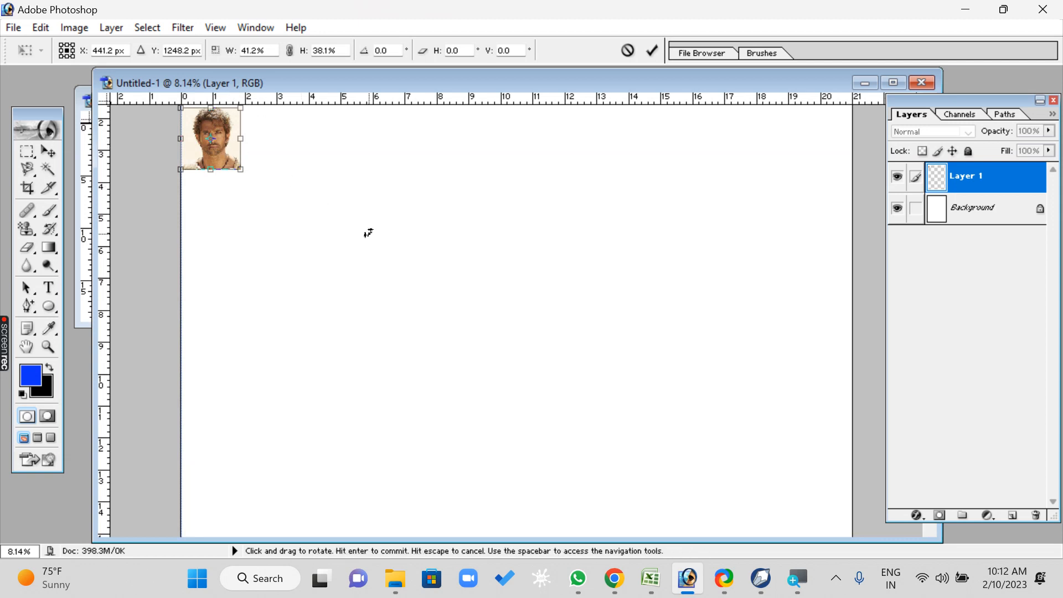
{"action": "left_click_drag", "start_coordinate": [367, 232], "coordinate": [260, 186]}
{"action": "key", "text": "Escape"}
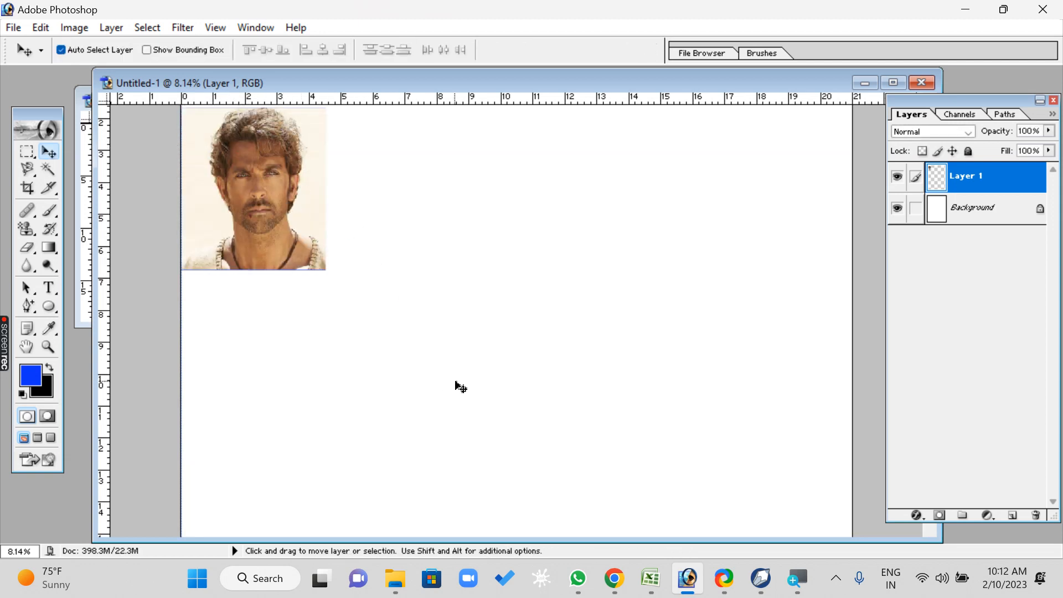
- Move the portrait to the page's upper-left corner and scale it to about 44.3% width and 47.8% height
{"action": "key", "text": "z"}
{"action": "left_click_drag", "start_coordinate": [512, 389], "coordinate": [128, 7]}
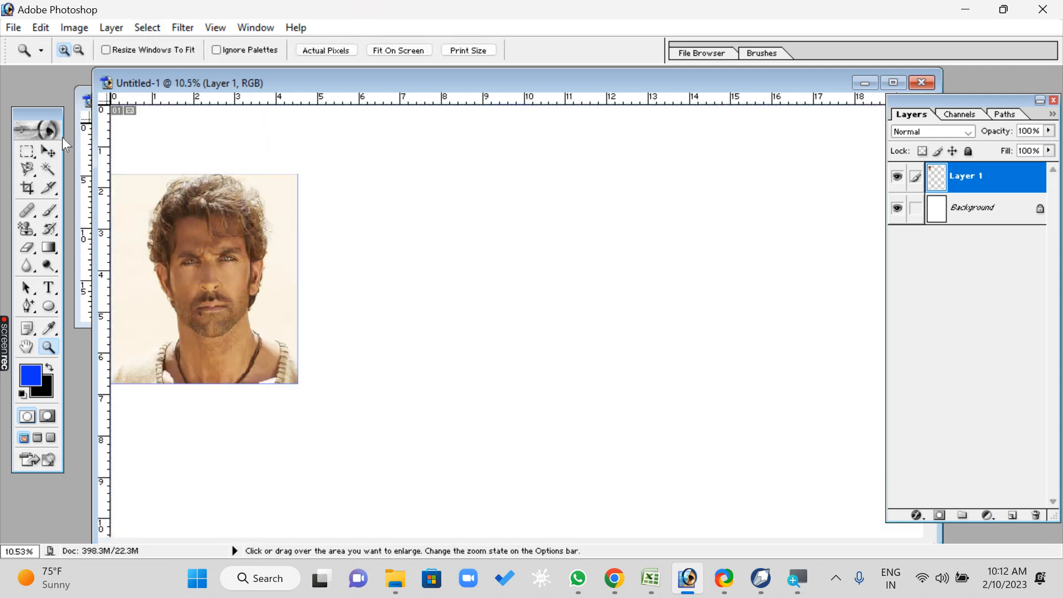
{"action": "left_click", "coordinate": [49, 150]}
{"action": "left_click_drag", "start_coordinate": [213, 259], "coordinate": [223, 191]}
{"action": "key", "text": "ctrl+t"}
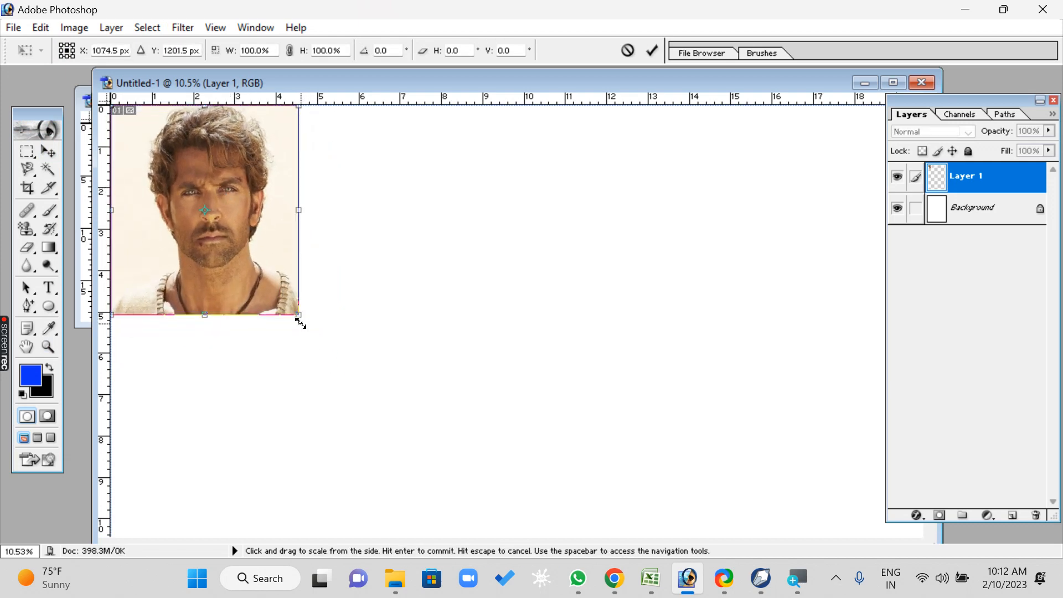
{"action": "left_click_drag", "start_coordinate": [299, 315], "coordinate": [194, 205]}
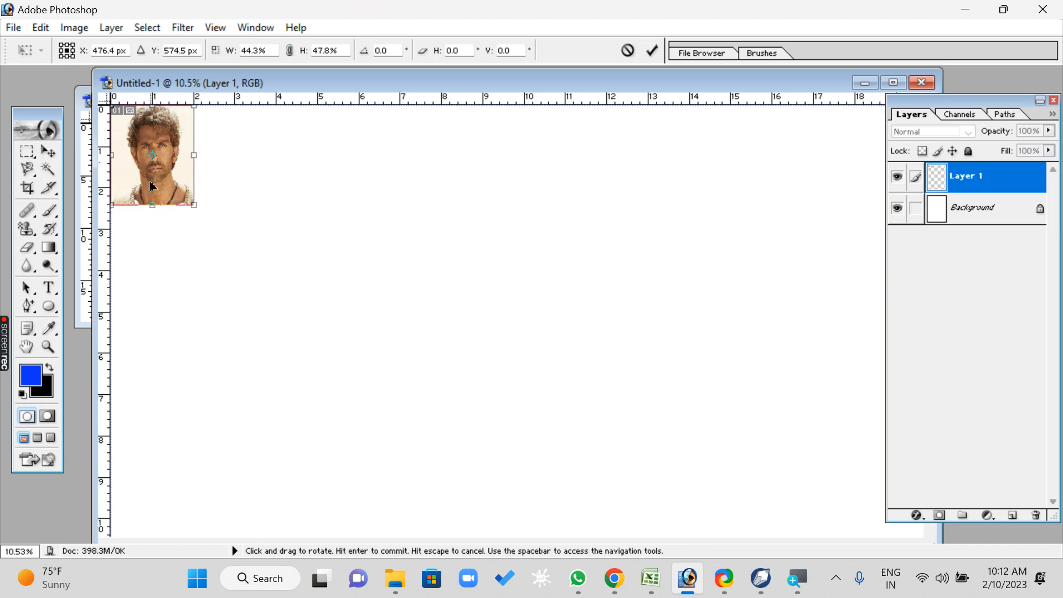
{"action": "key", "text": "Return"}
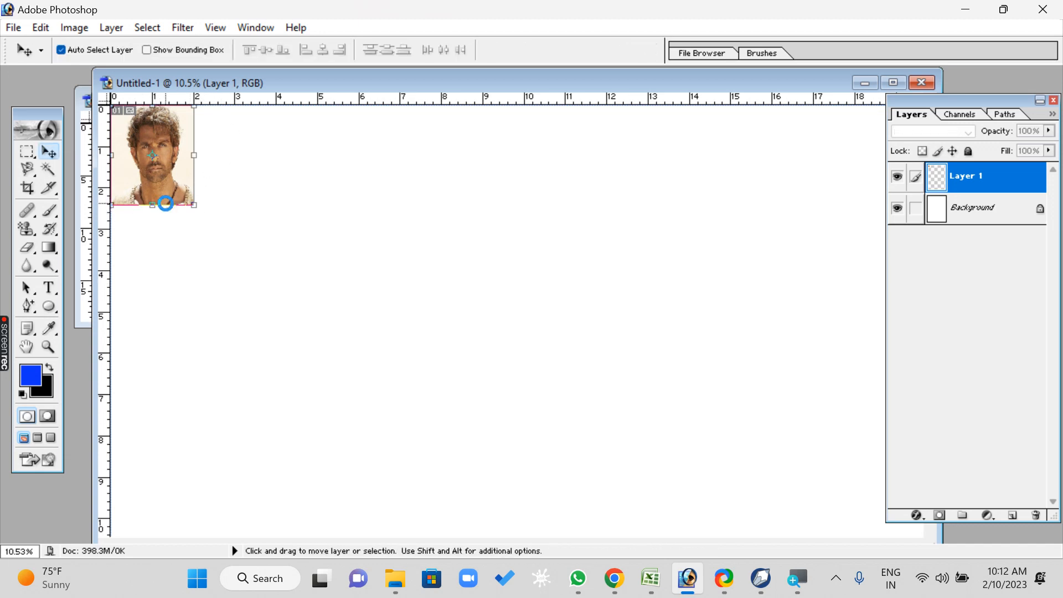
- Duplicate the small portrait eight times side by side to form a row along the page's upper edge
{"action": "left_click", "coordinate": [239, 227]}
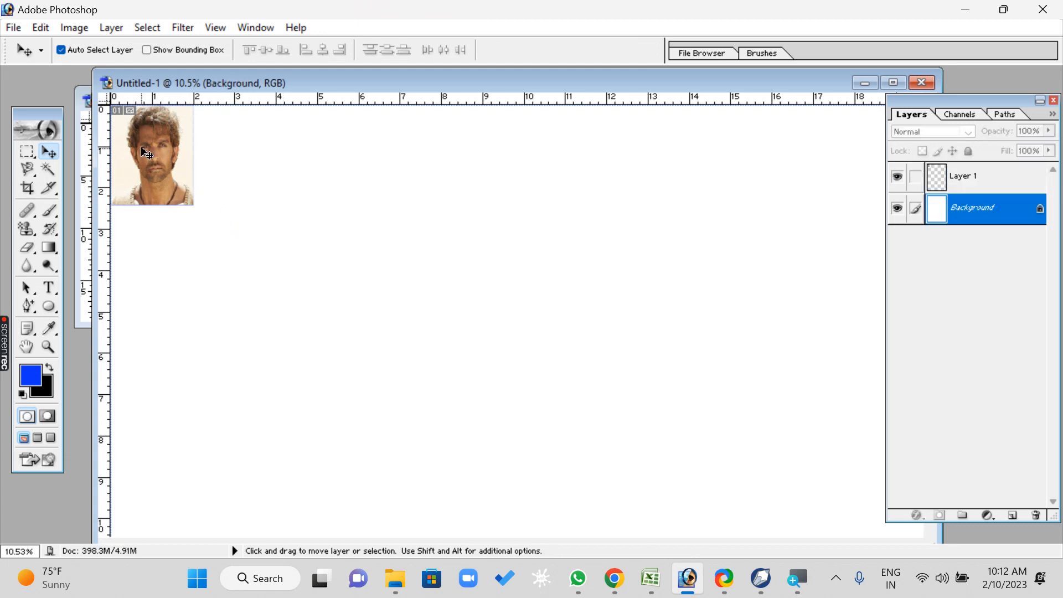
{"action": "key", "text": "alt"}
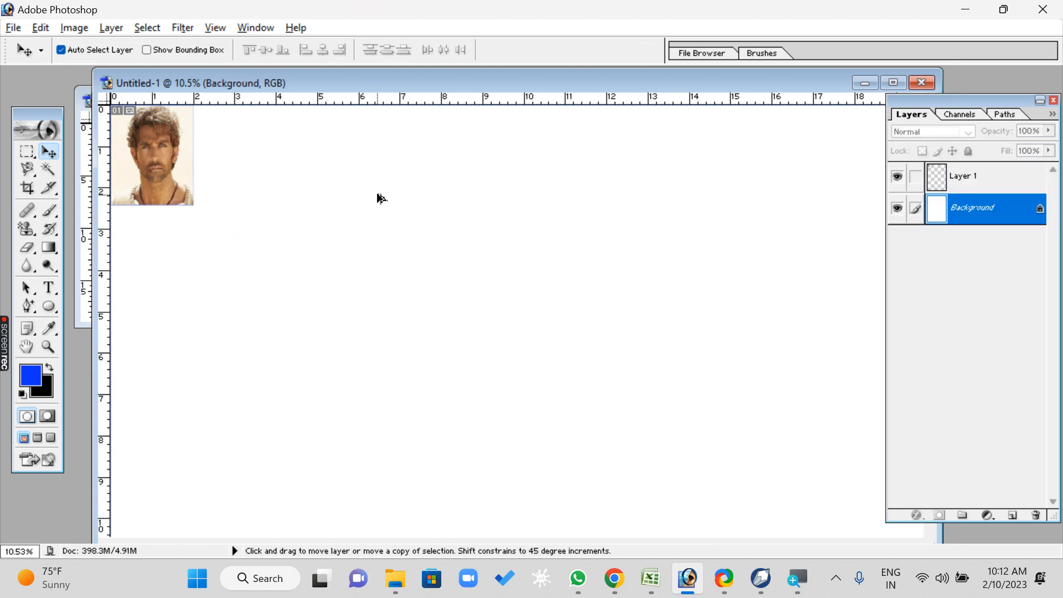
{"action": "left_click_drag", "start_coordinate": [182, 186], "coordinate": [823, 178]}
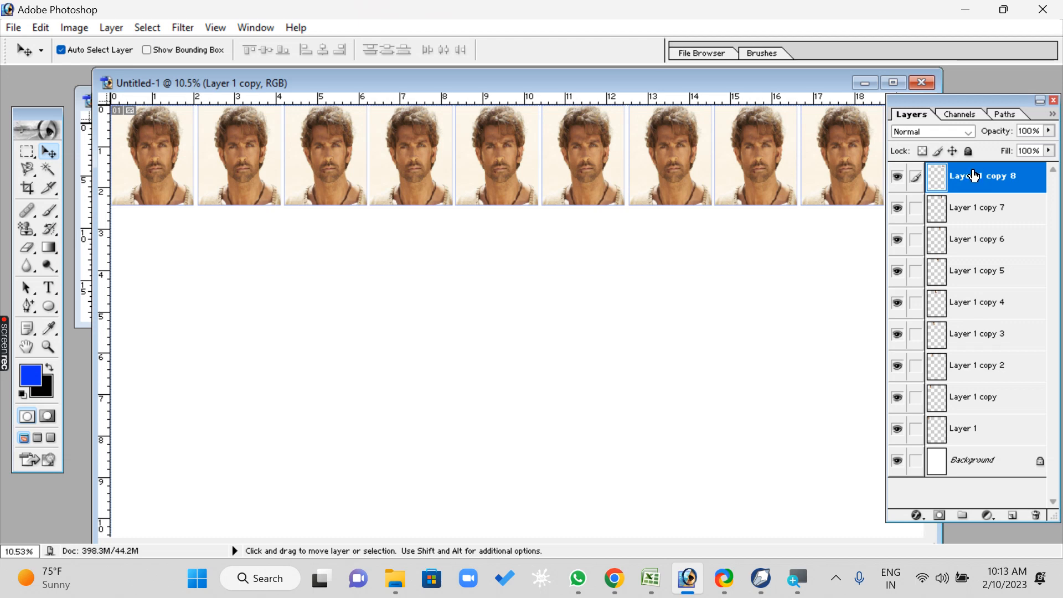
- Merge all the portrait copies down into Layer 1, keeping the row separate from the Background
{"action": "key", "text": "ctrl+e"}
{"action": "key", "text": "ctrl+e"}
{"action": "key", "text": "ctrl+e"}
{"action": "key", "text": "ctrl+e"}
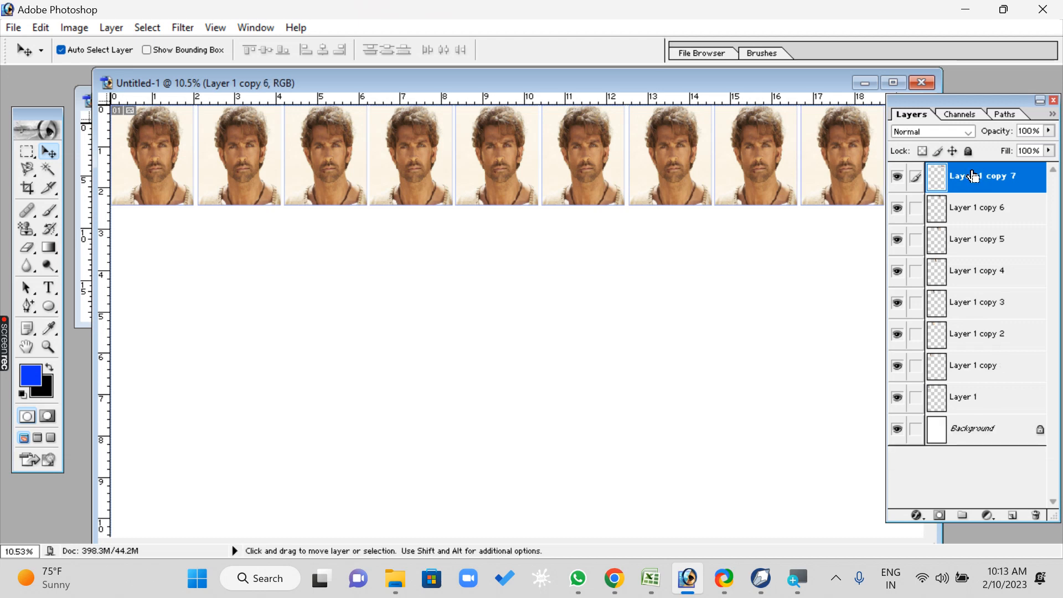
{"action": "key", "text": "ctrl+e"}
{"action": "key", "text": "ctrl+e"}
{"action": "key", "text": "ctrl+e"}
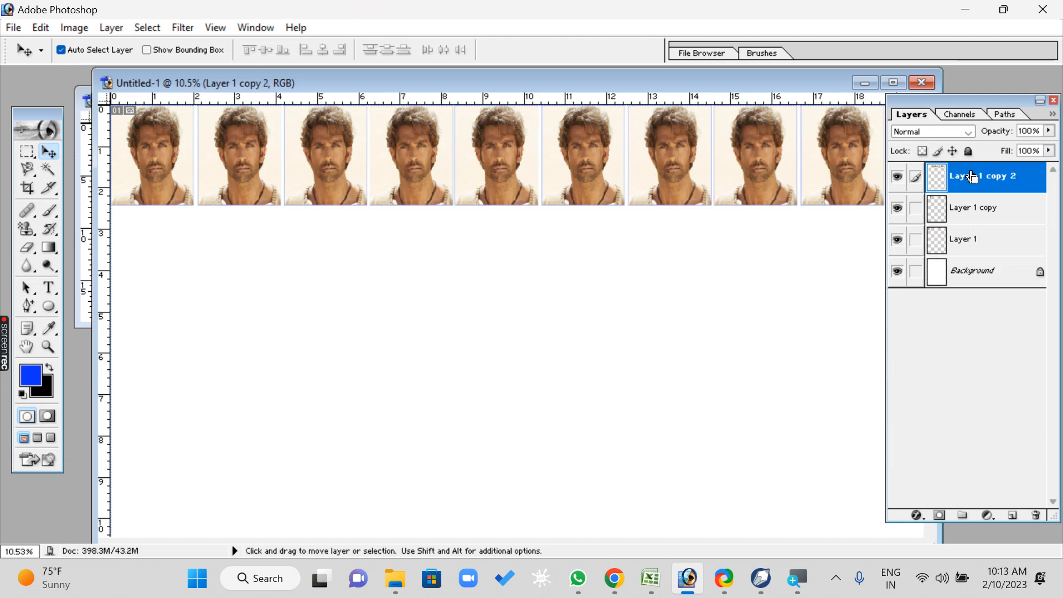
{"action": "key", "text": "ctrl+e"}
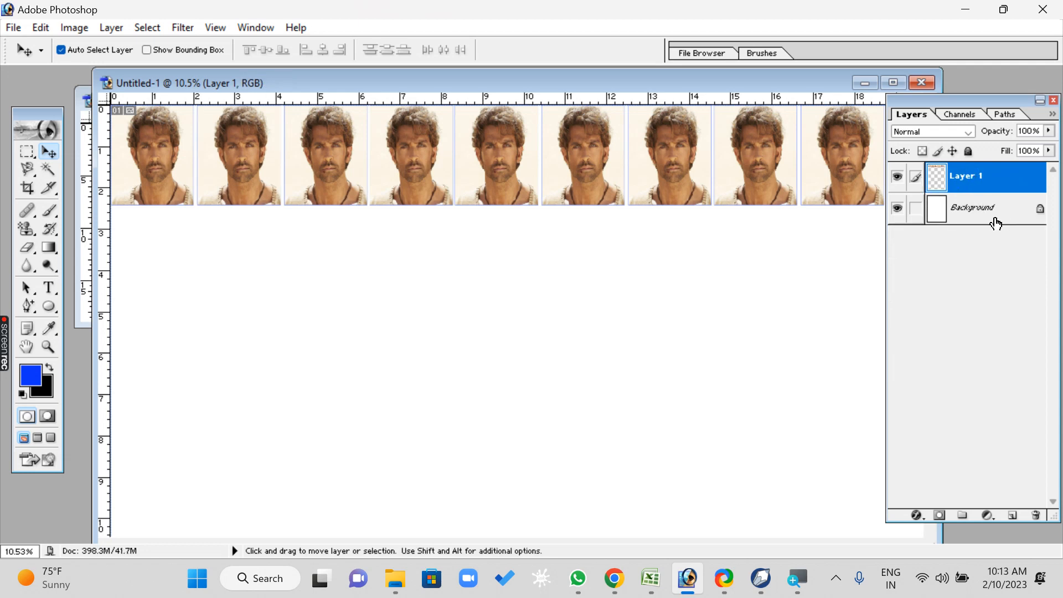
- Try to merge the portrait row into the Background, and undo that merge
{"action": "left_click_drag", "start_coordinate": [995, 224], "coordinate": [999, 216]}
{"action": "key", "text": "ctrl+e"}
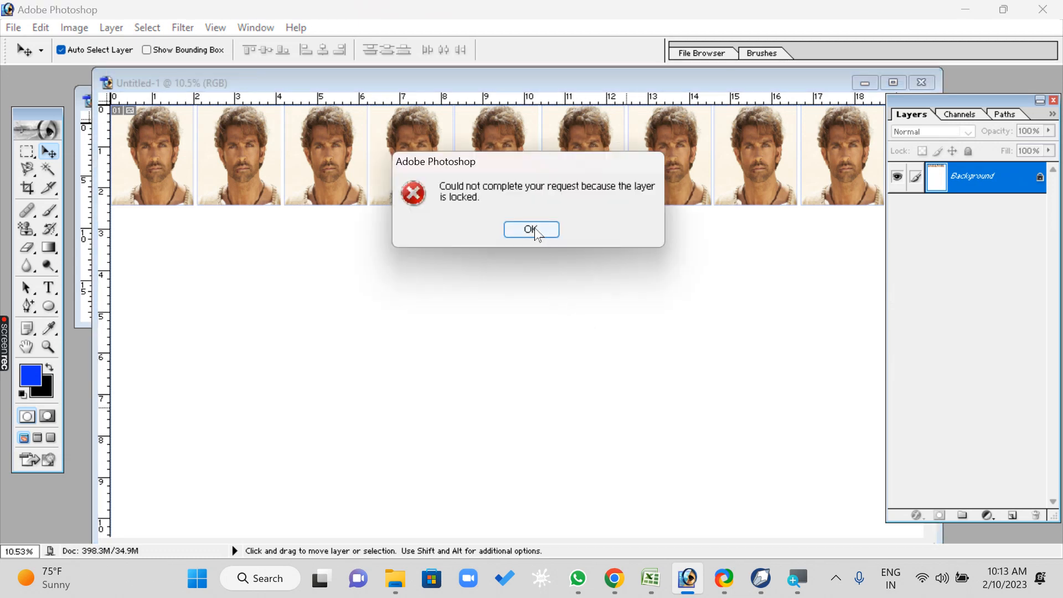
{"action": "left_click", "coordinate": [535, 231]}
{"action": "key", "text": "alt"}
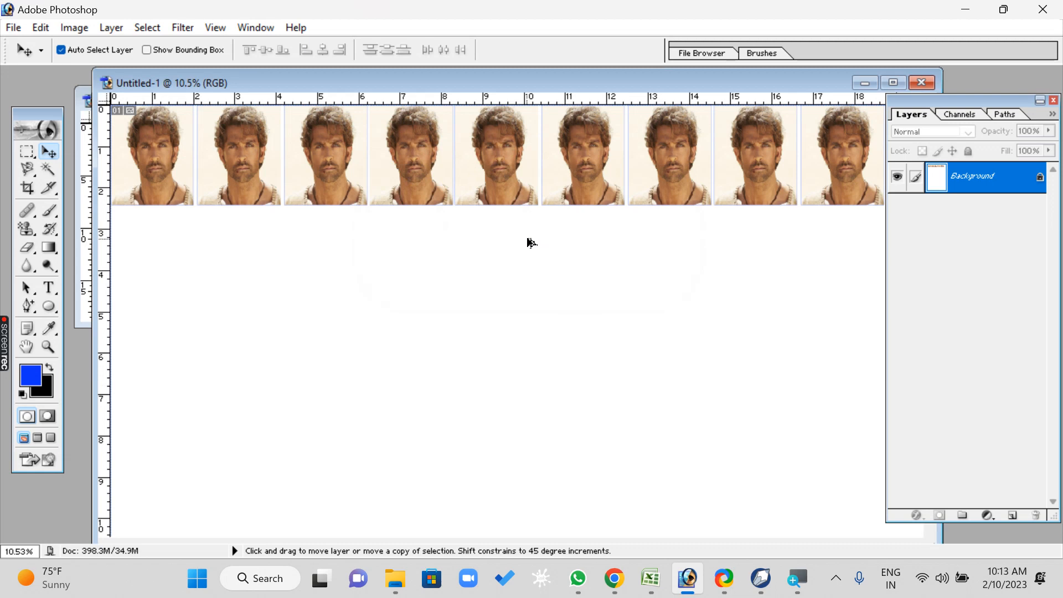
{"action": "key", "text": "ctrl+alt+z"}
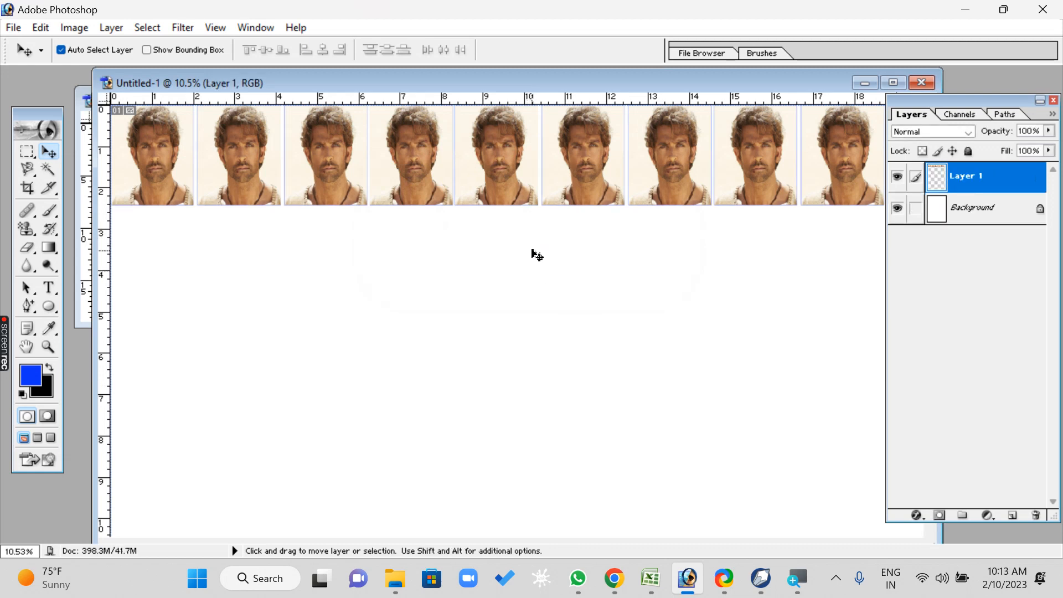
- Duplicate the portrait row three times below the original, leaving small gaps, to form four rows
{"action": "key", "text": "alt"}
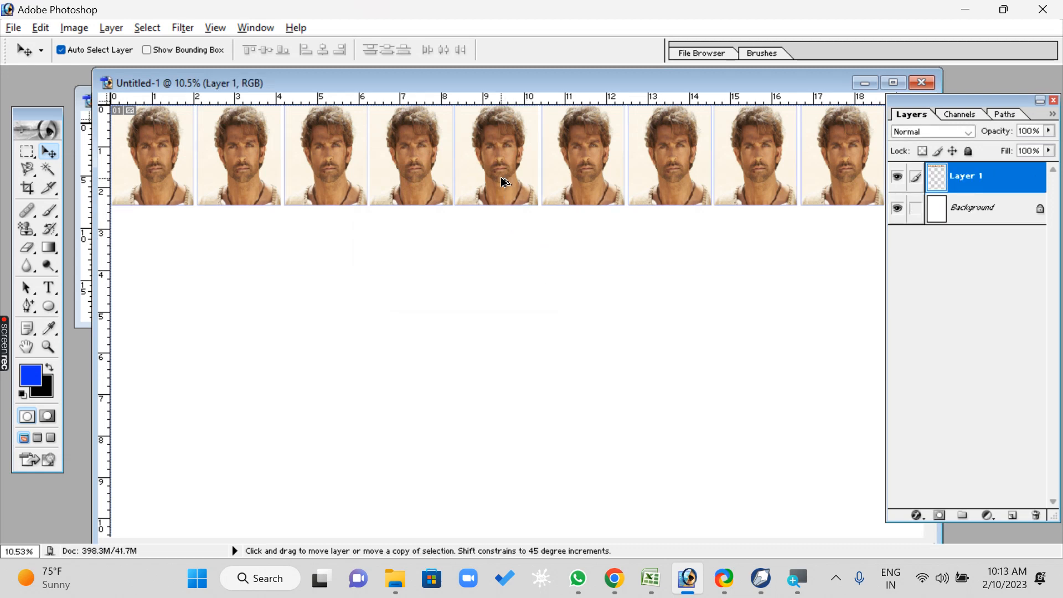
{"action": "left_click_drag", "start_coordinate": [503, 180], "coordinate": [520, 443]}
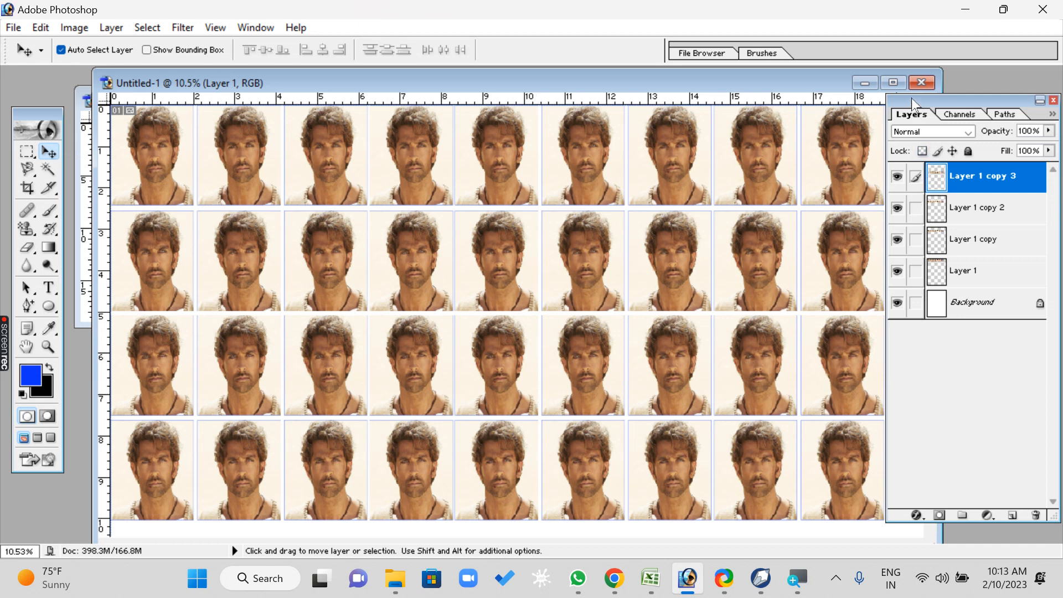
- Close the Untitled-1 document without saving and move the HRITIK.jpg window toward the middle of the workspace
{"action": "left_click", "coordinate": [921, 83]}
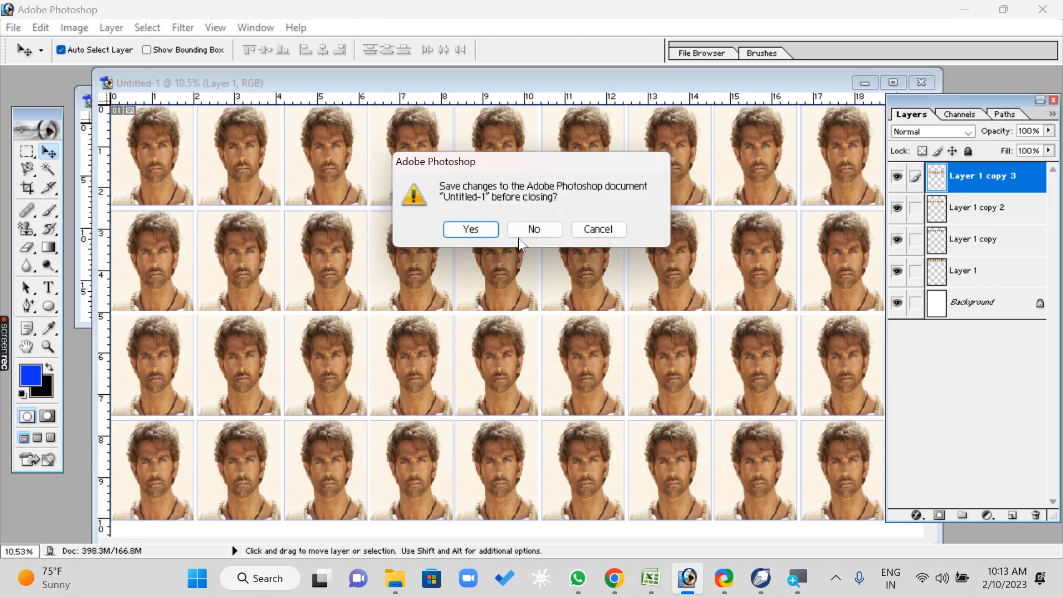
{"action": "left_click", "coordinate": [512, 235]}
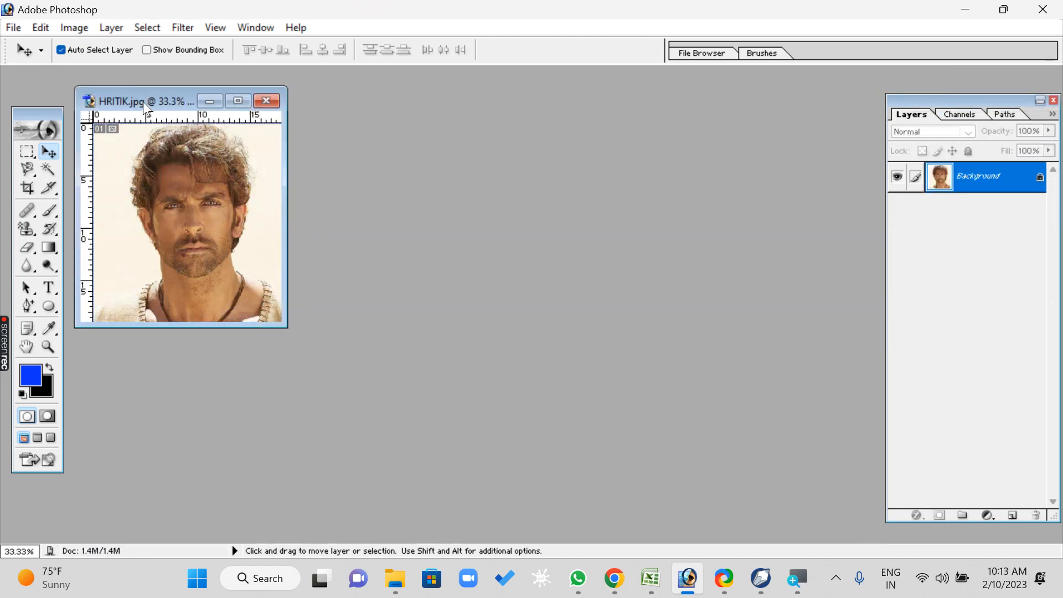
{"action": "left_click_drag", "start_coordinate": [145, 106], "coordinate": [346, 126]}
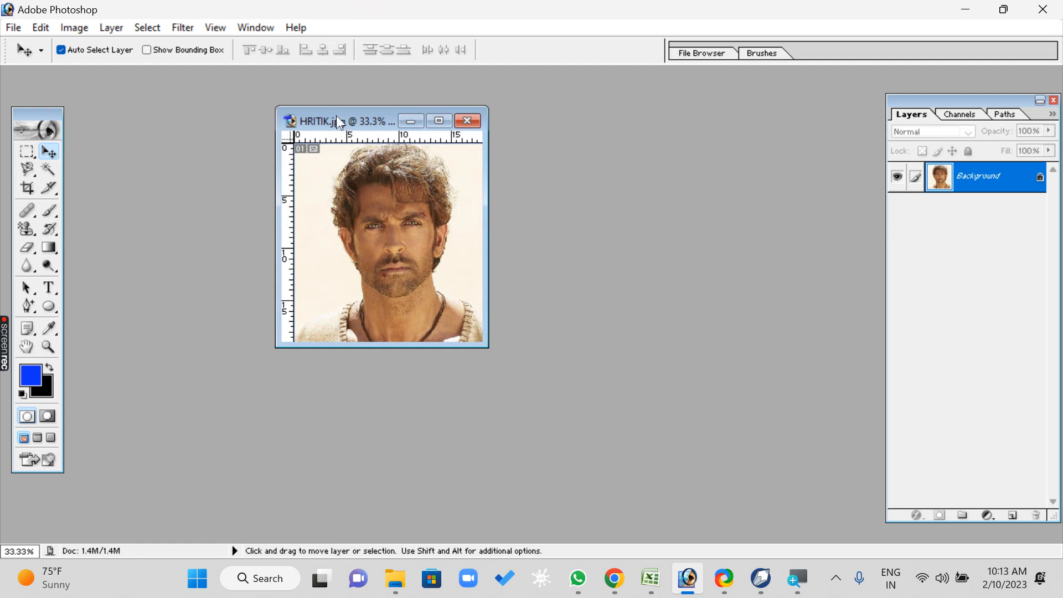
- Open the image size settings of HRITIK.jpg and enter a document width of 2.5 cm and a height of 3 cm
{"action": "right_click", "coordinate": [337, 116]}
{"action": "left_click", "coordinate": [383, 147]}
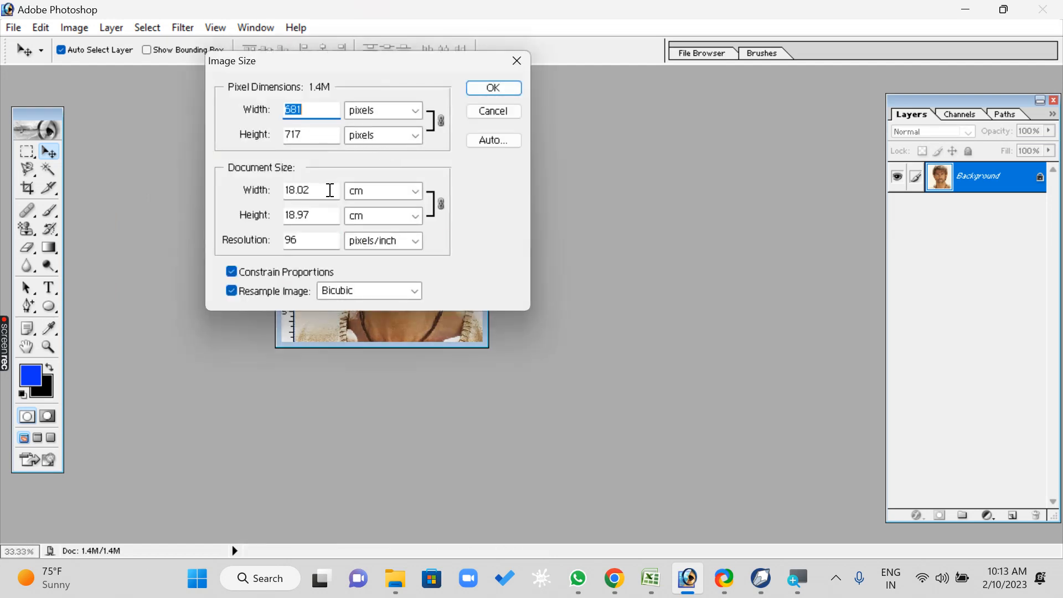
{"action": "double_click", "coordinate": [330, 190]}
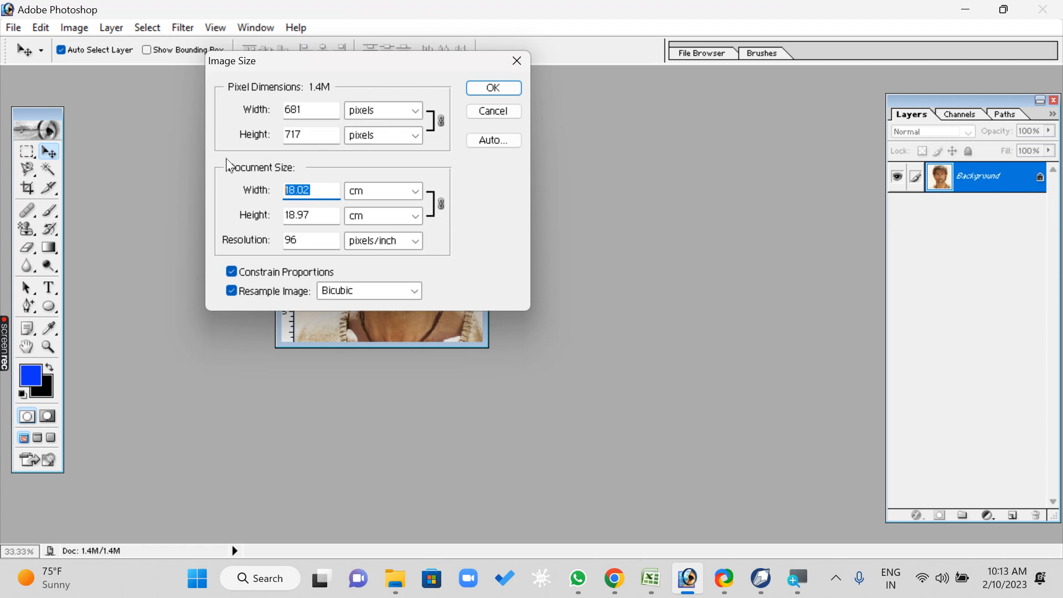
{"action": "type", "text": "2"}
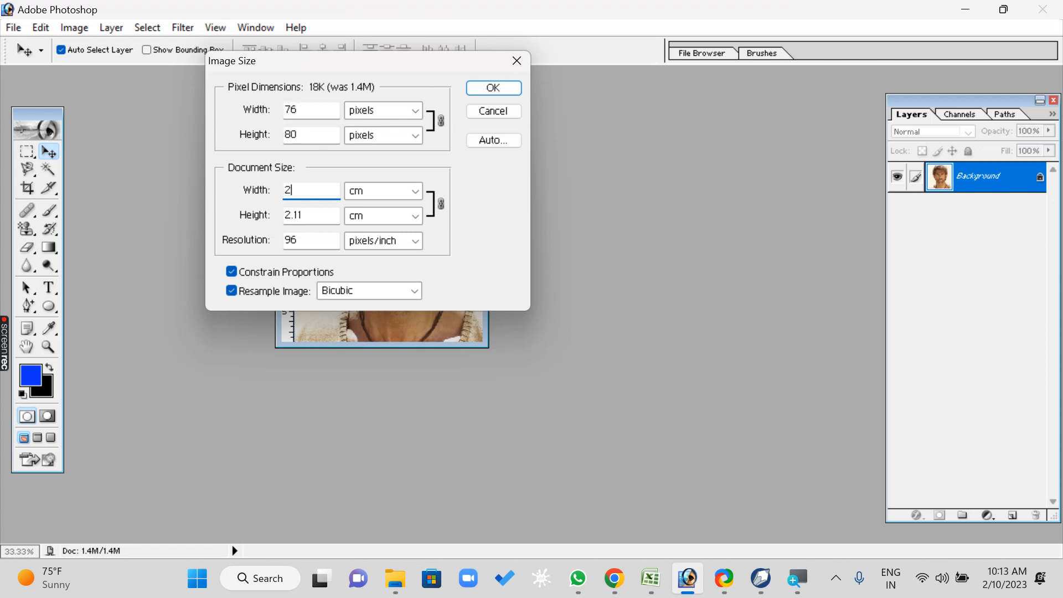
{"action": "type", "text": ".5"}
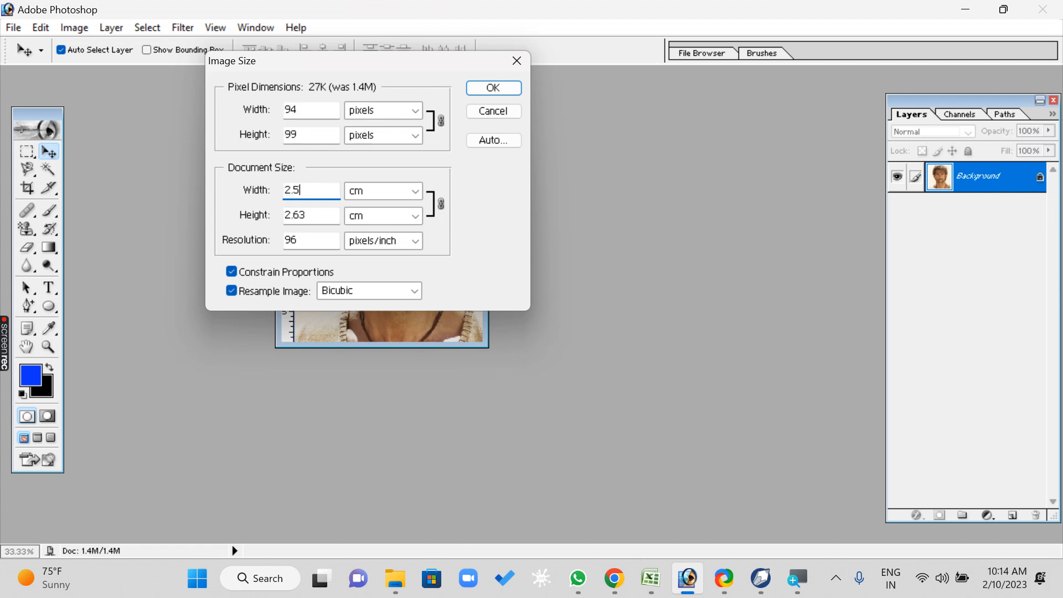
{"action": "key", "text": "Tab"}
{"action": "key", "text": "Tab"}
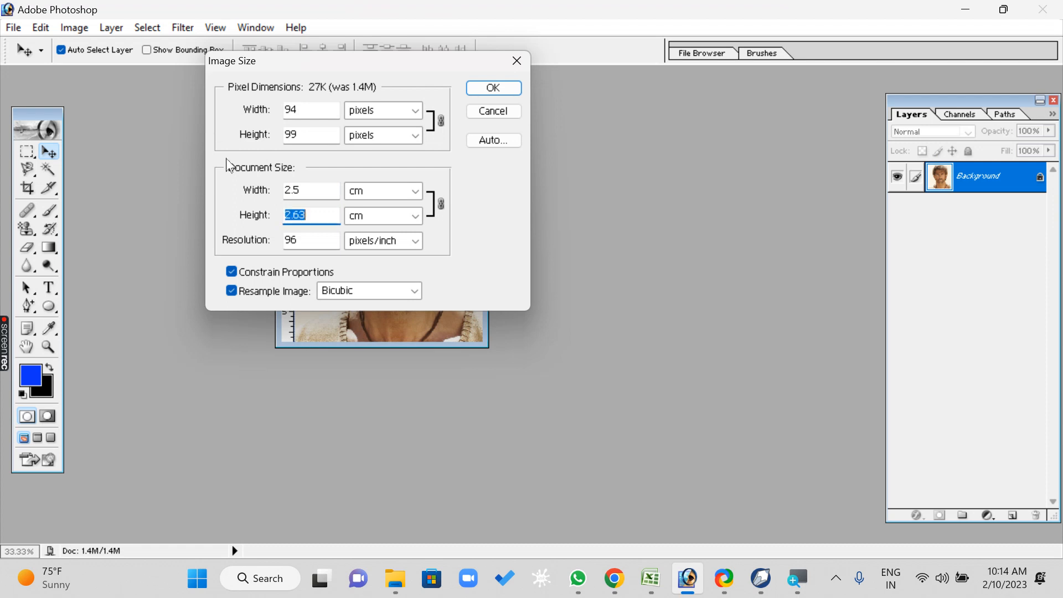
{"action": "type", "text": "3"}
- Turn off Constrain Proportions and resize the image to 3 cm wide by 3.5 cm high
{"action": "left_click", "coordinate": [232, 271]}
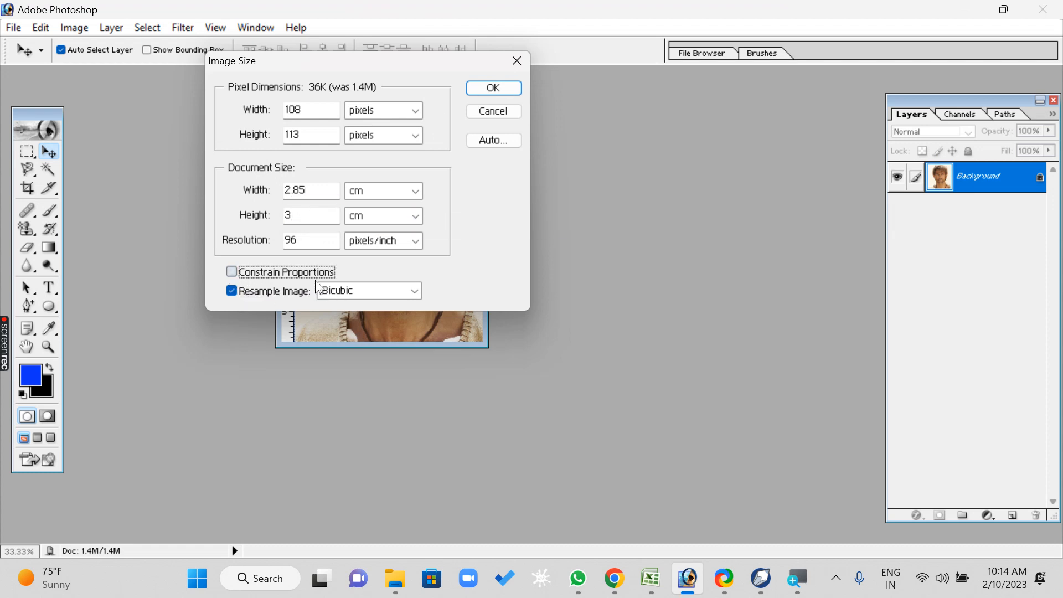
{"action": "left_click_drag", "start_coordinate": [326, 194], "coordinate": [214, 195]}
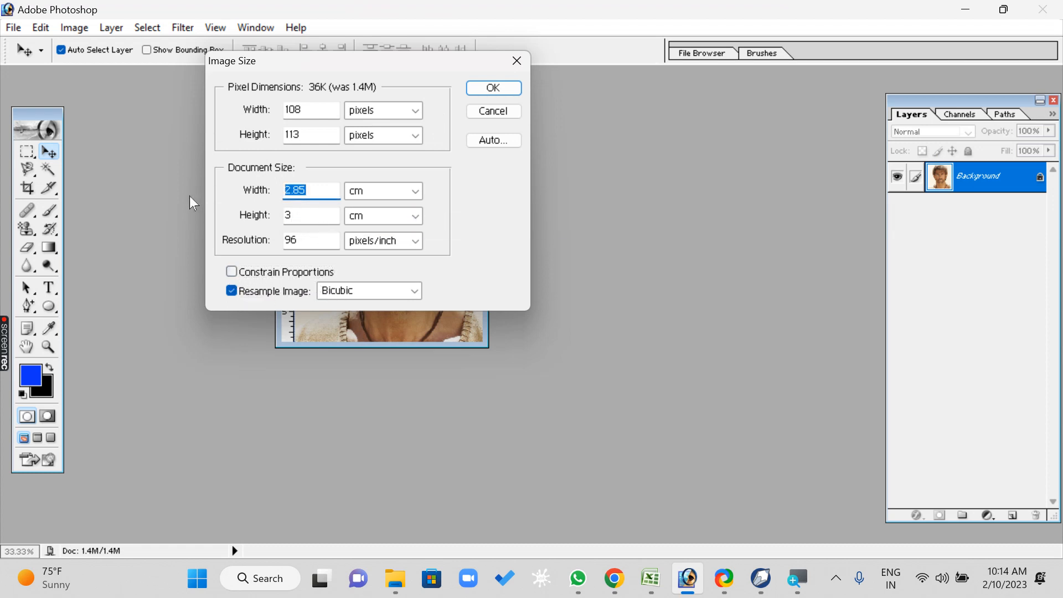
{"action": "type", "text": "3"}
{"action": "key", "text": "Tab"}
{"action": "key", "text": "Tab"}
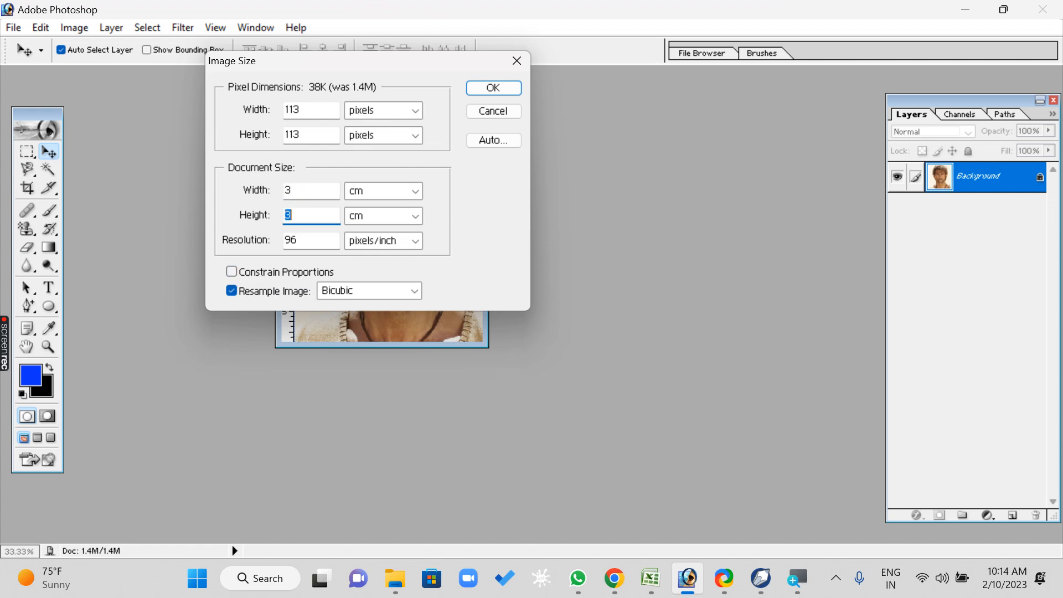
{"action": "type", "text": ".5"}
{"action": "left_click", "coordinate": [492, 88]}
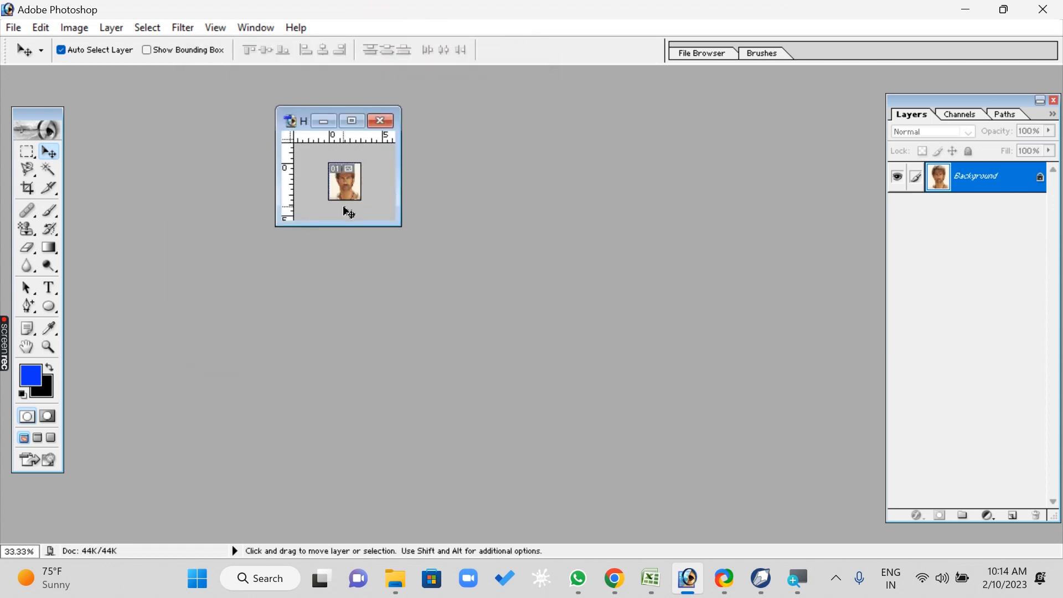
- Fit the resized portrait on screen and reposition its document window to inspect the image
{"action": "left_click", "coordinate": [50, 345]}
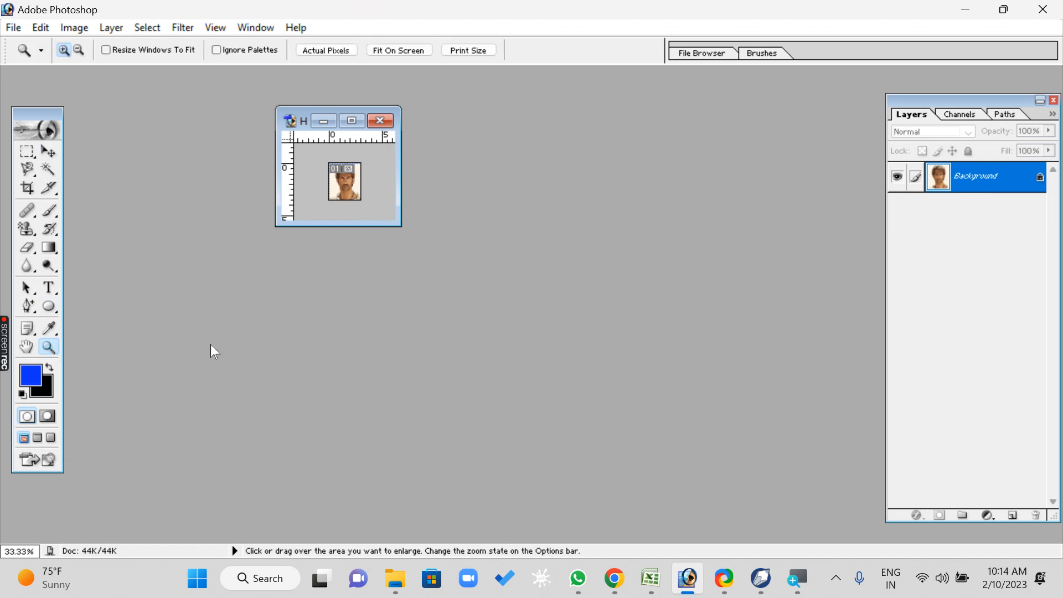
{"action": "right_click", "coordinate": [344, 190]}
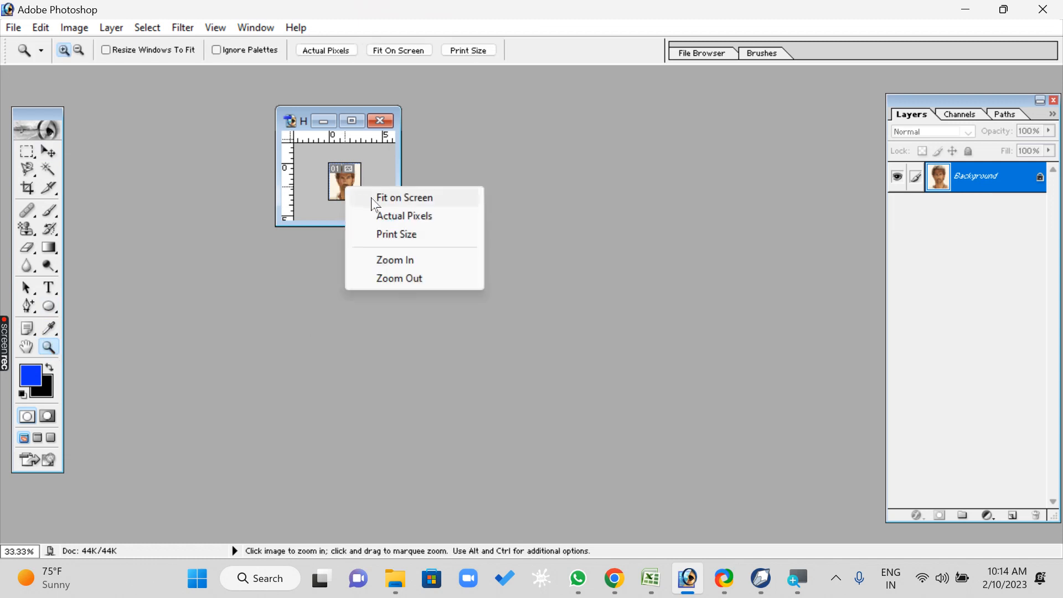
{"action": "left_click", "coordinate": [366, 198]}
{"action": "left_click_drag", "start_coordinate": [403, 88], "coordinate": [264, 86]}
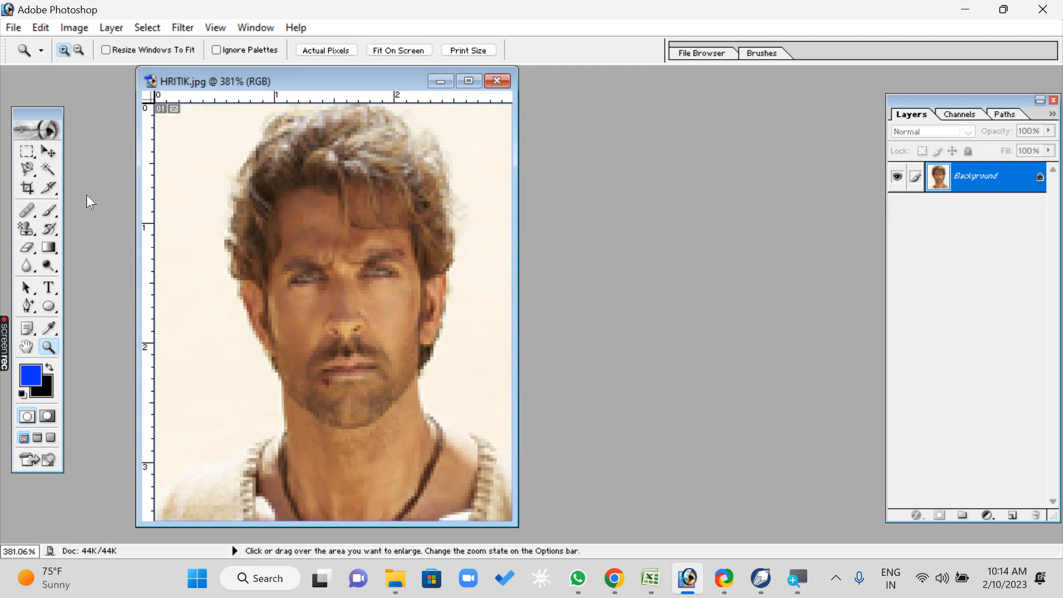
- Try to move the HRITIK.jpg portrait with the Move tool while its Background layer is locked
{"action": "left_click", "coordinate": [57, 150]}
{"action": "left_click", "coordinate": [41, 27]}
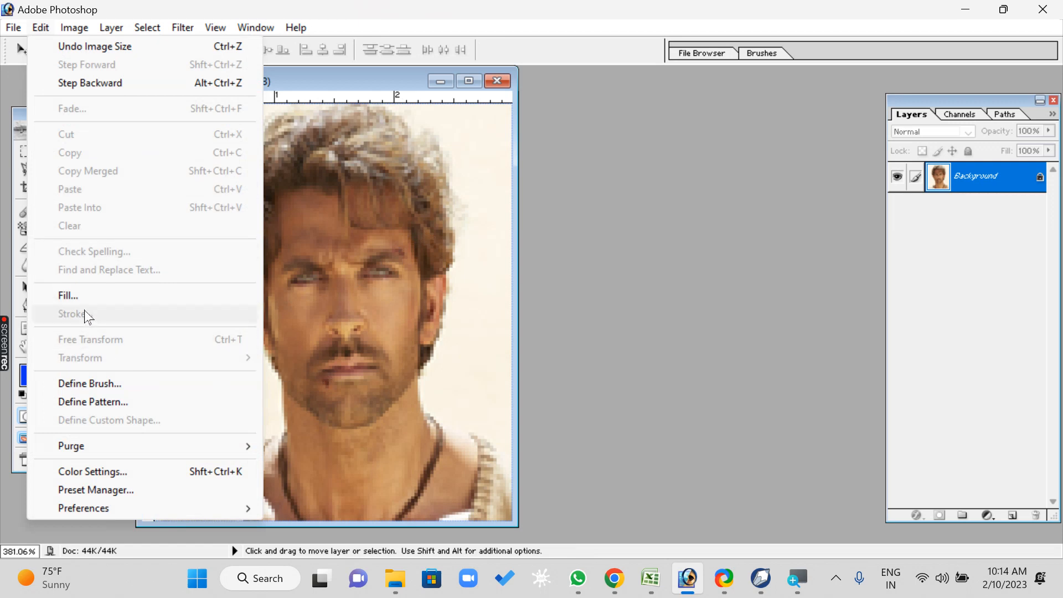
{"action": "left_click", "coordinate": [355, 314]}
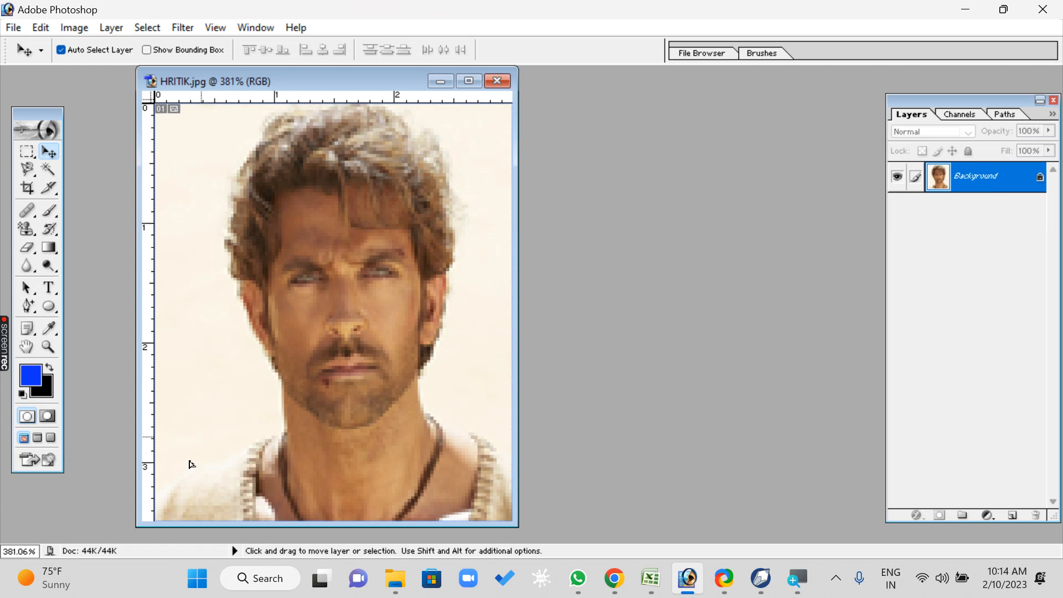
{"action": "left_click_drag", "start_coordinate": [191, 464], "coordinate": [395, 300]}
{"action": "left_click", "coordinate": [527, 229]}
{"action": "left_click_drag", "start_coordinate": [411, 261], "coordinate": [367, 230]}
{"action": "left_click", "coordinate": [530, 229]}
{"action": "left_click_drag", "start_coordinate": [268, 523], "coordinate": [393, 422]}
{"action": "left_click", "coordinate": [530, 229]}
- Convert the portrait's locked Background into a regular layer, then test-move the picture and put it back
{"action": "double_click", "coordinate": [984, 176]}
{"action": "left_click", "coordinate": [660, 263]}
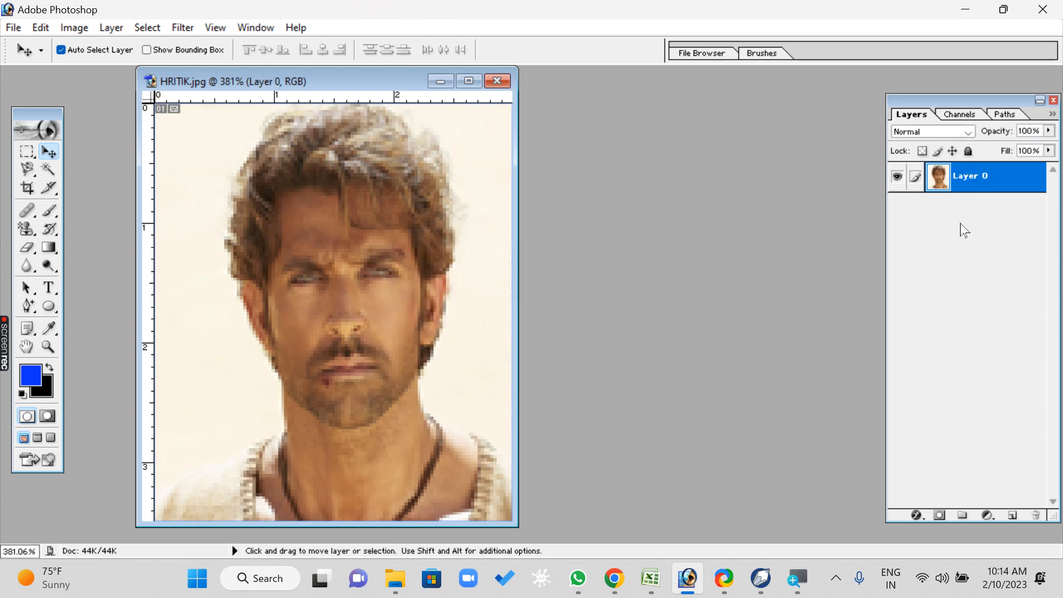
{"action": "left_click_drag", "start_coordinate": [360, 185], "coordinate": [303, 336]}
{"action": "left_click_drag", "start_coordinate": [297, 421], "coordinate": [359, 272]}
- Stroke the portrait layer with a 15 px white (FFFFFF) border, centered, at 50% opacity
{"action": "left_click", "coordinate": [40, 27]}
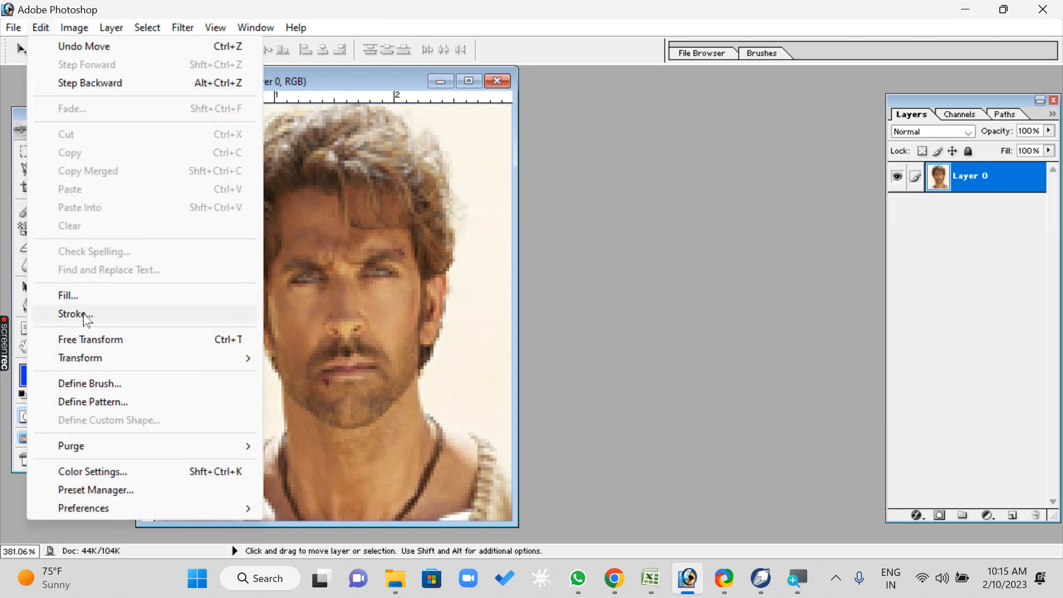
{"action": "left_click", "coordinate": [84, 315]}
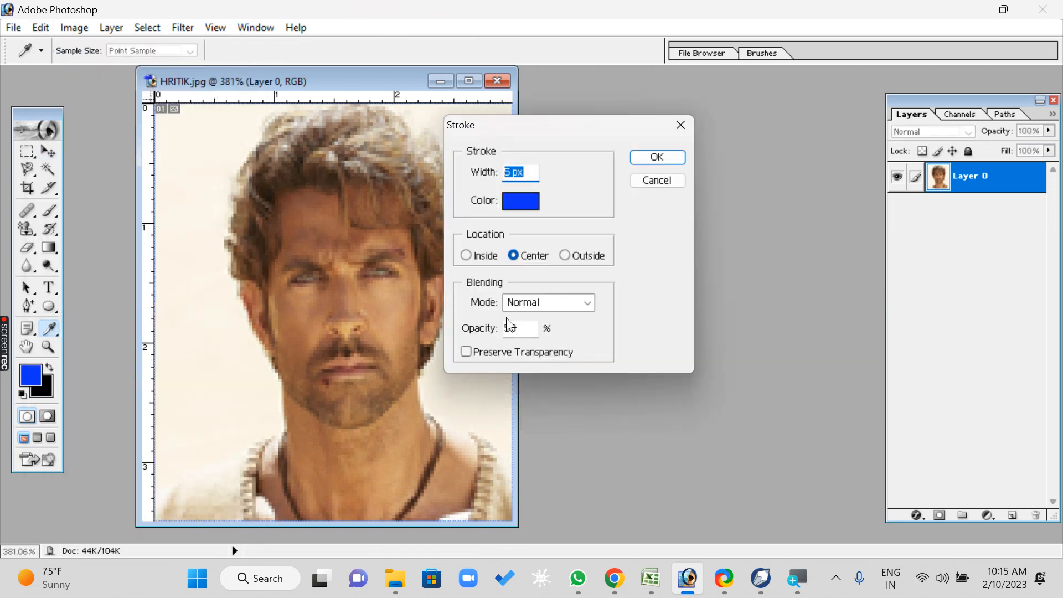
{"action": "type", "text": "10"}
{"action": "left_click", "coordinate": [520, 201]}
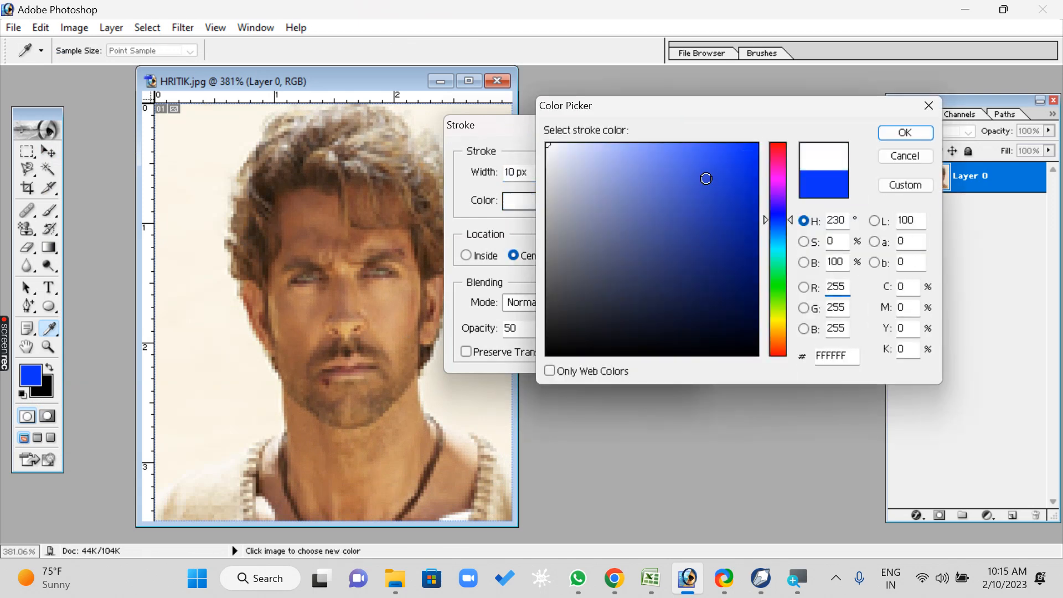
{"action": "left_click", "coordinate": [905, 133]}
{"action": "type", "text": "15"}
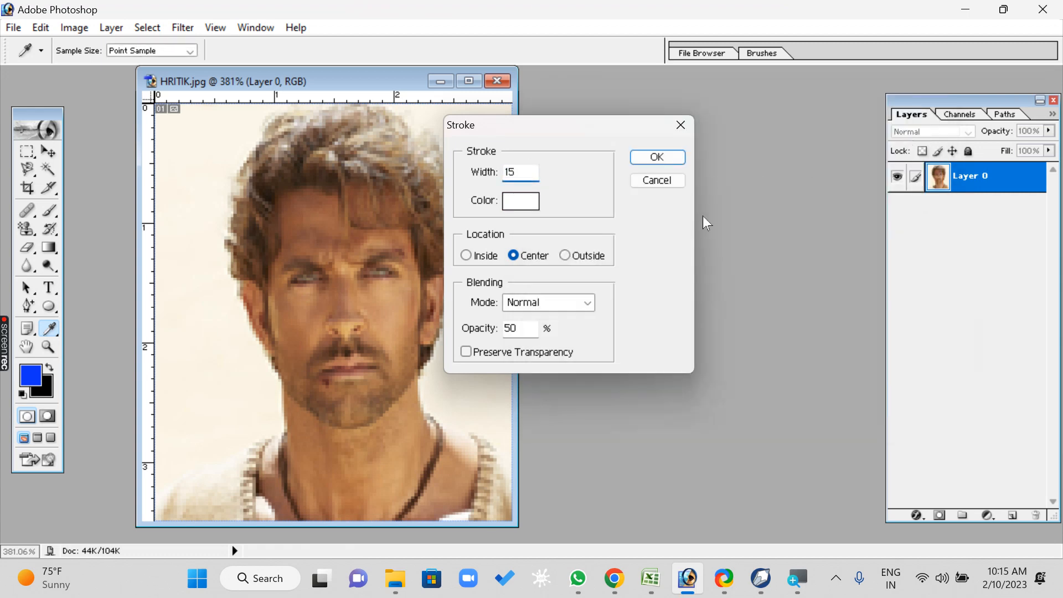
{"action": "left_click", "coordinate": [653, 160]}
{"action": "key", "text": "v"}
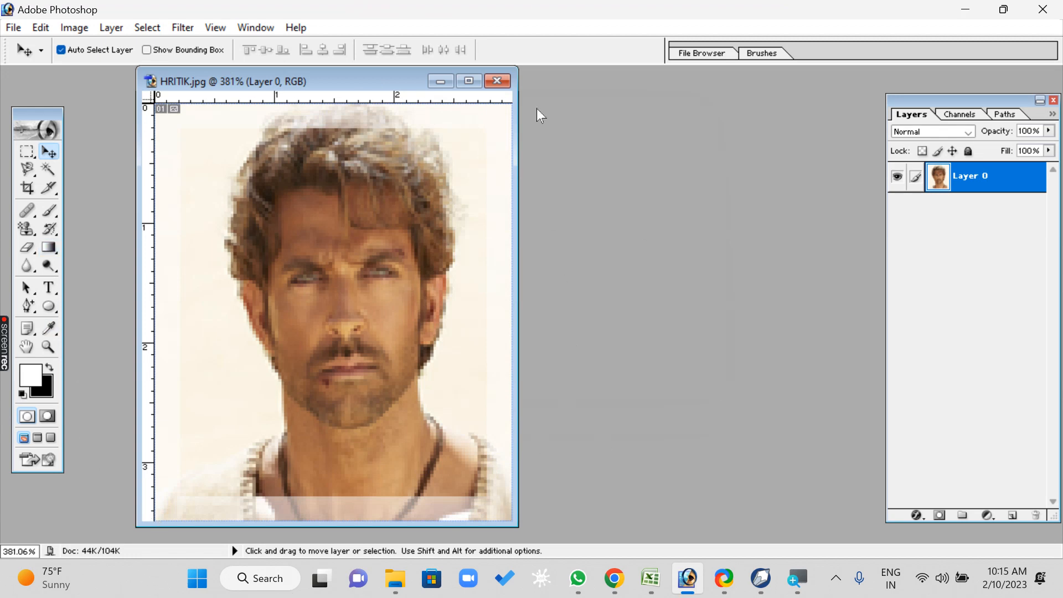
- Stroke the portrait layer again with the 15 px white border at 100% opacity
{"action": "left_click", "coordinate": [40, 27]}
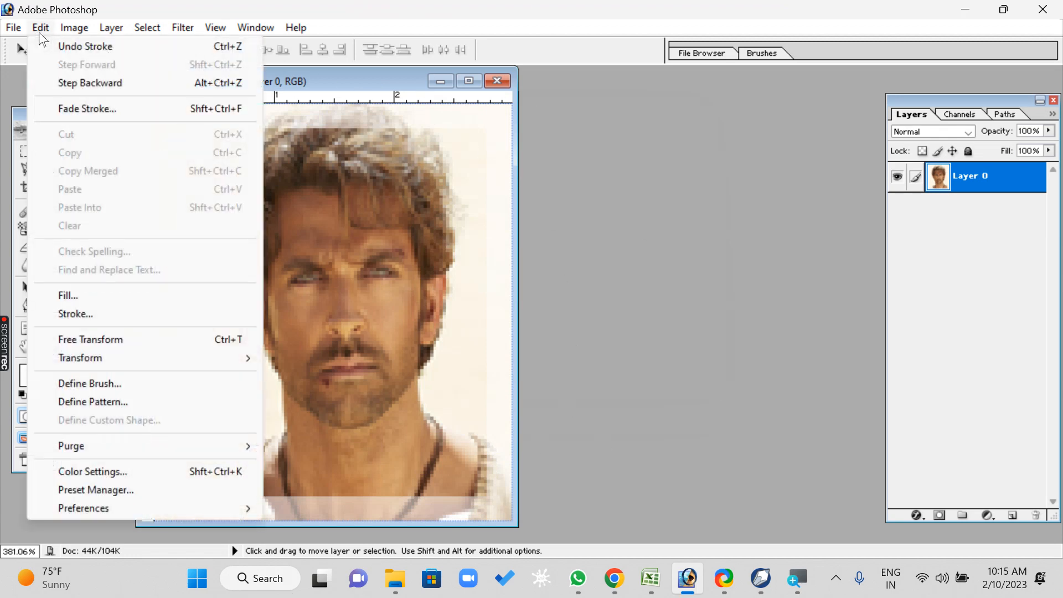
{"action": "left_click", "coordinate": [91, 313]}
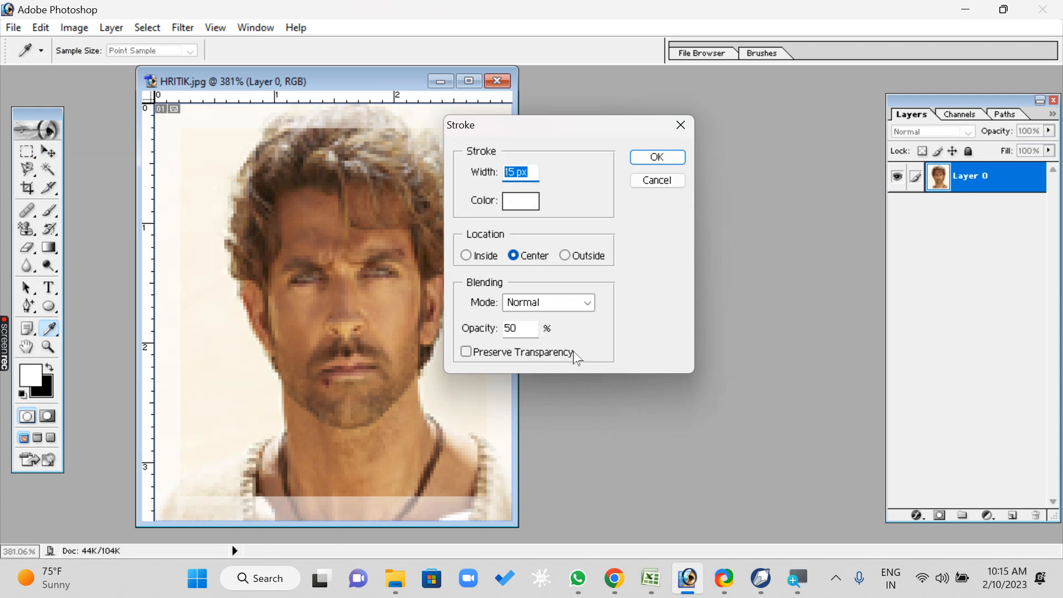
{"action": "double_click", "coordinate": [510, 332]}
{"action": "type", "text": "100"}
{"action": "left_click", "coordinate": [668, 158]}
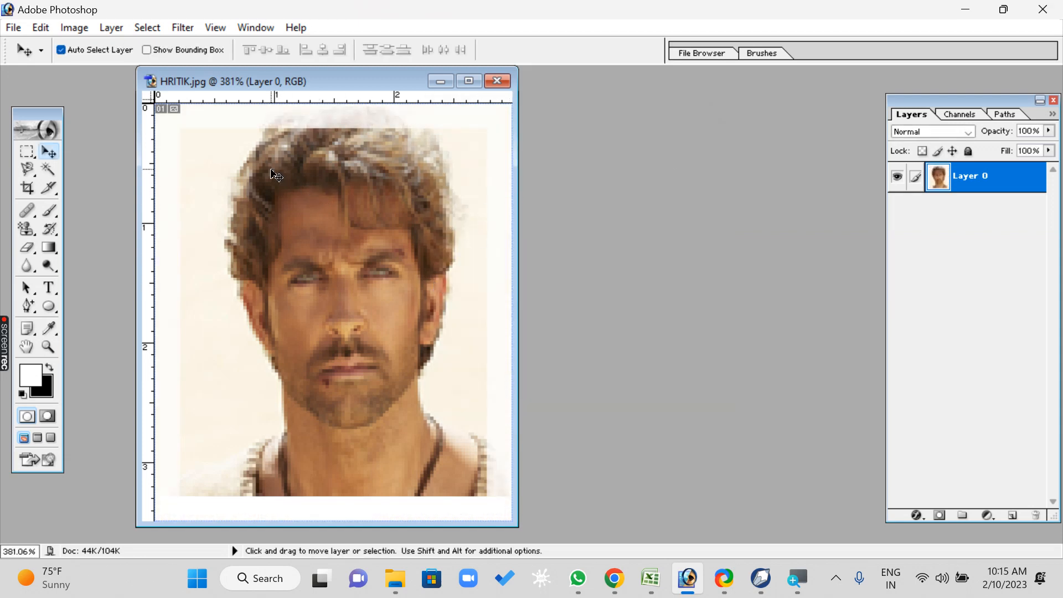
- Define the bordered portrait as a pattern named "passport" and close HRITIK.jpg without saving
{"action": "left_click", "coordinate": [41, 28]}
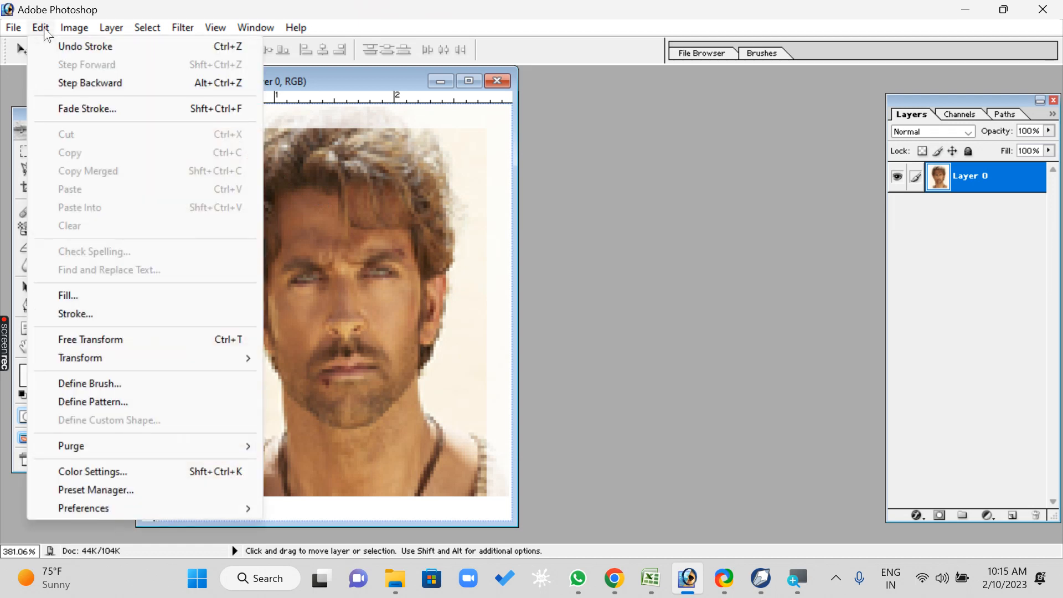
{"action": "left_click", "coordinate": [117, 408]}
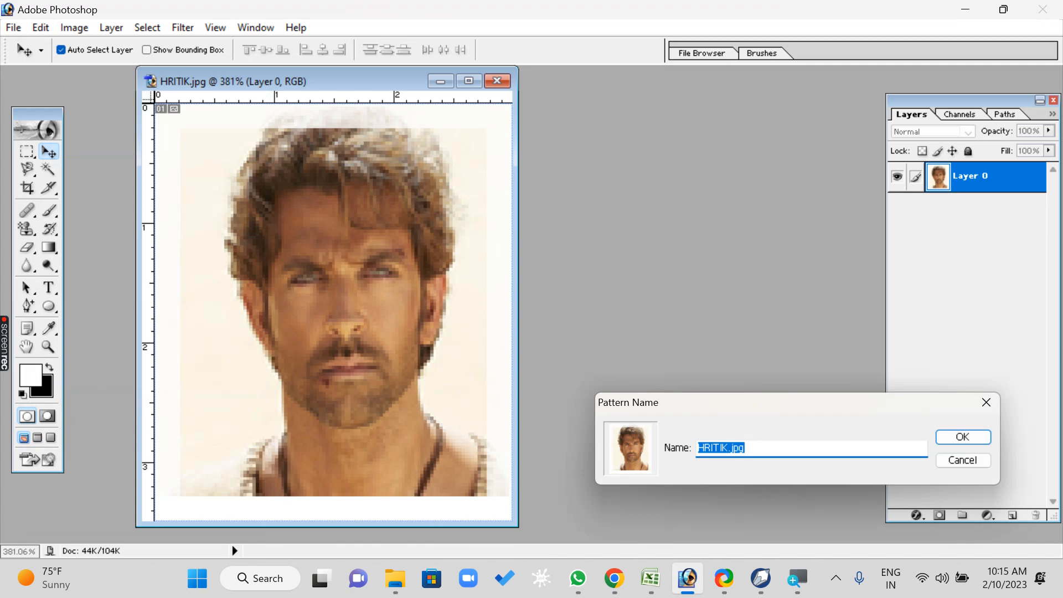
{"action": "type", "text": "passport"}
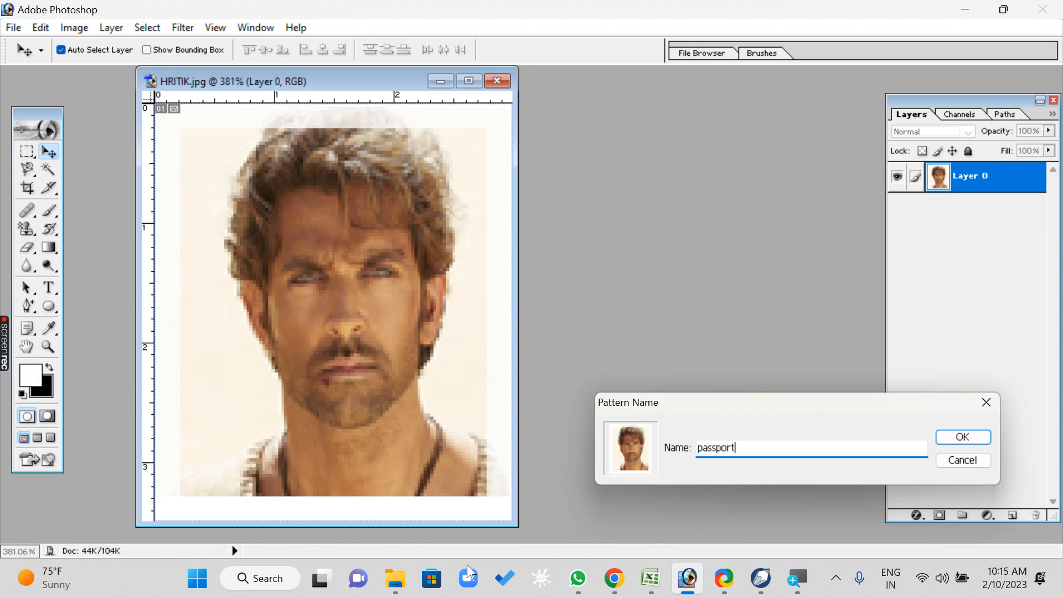
{"action": "left_click", "coordinate": [962, 437]}
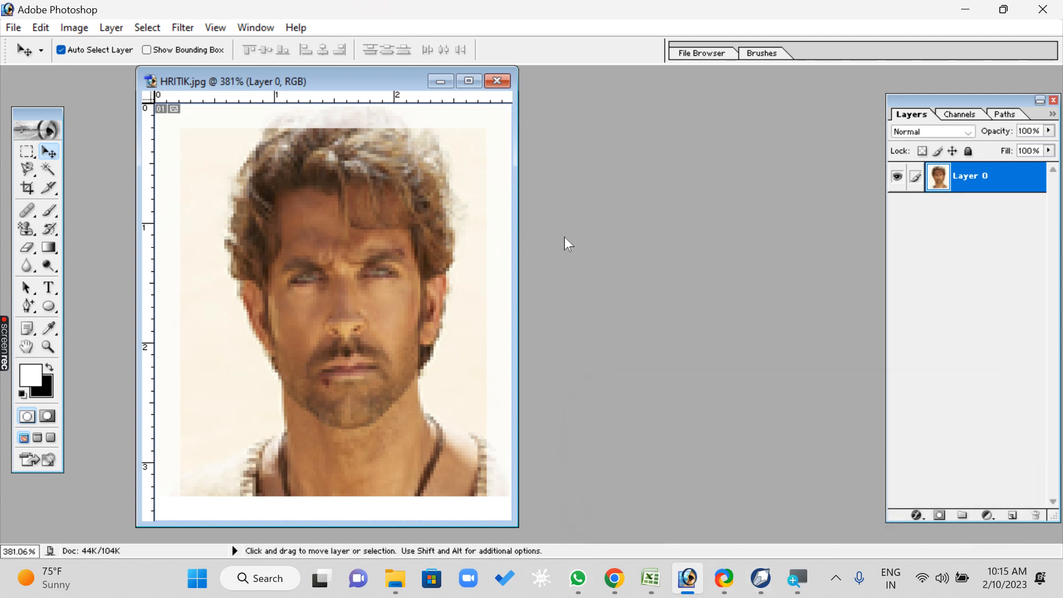
{"action": "left_click", "coordinate": [500, 86]}
{"action": "left_click", "coordinate": [533, 227]}
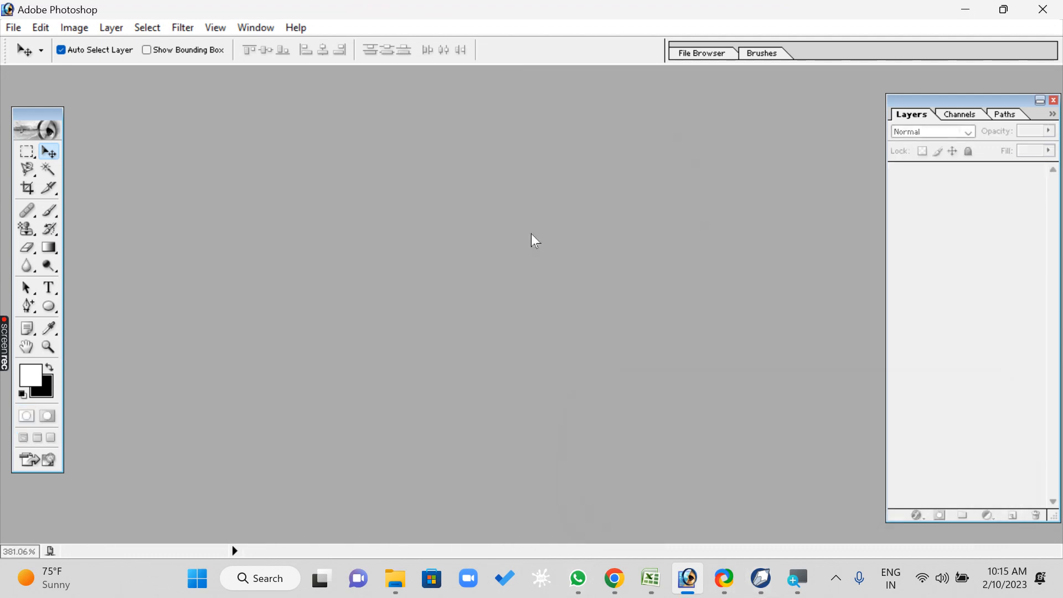
- Open Bollywood_Actress_Bipasha_Basu_Wallpaper.jpg and crop it to the woman's face and hair, about 13.6 by 16.7 cm
{"action": "double_click", "coordinate": [531, 233]}
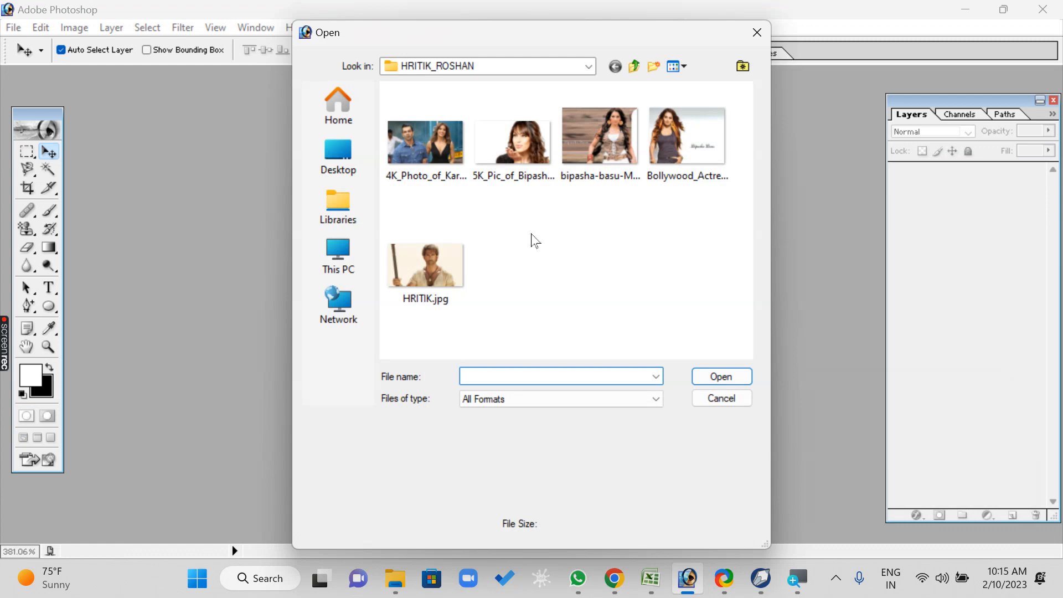
{"action": "left_click", "coordinate": [662, 166]}
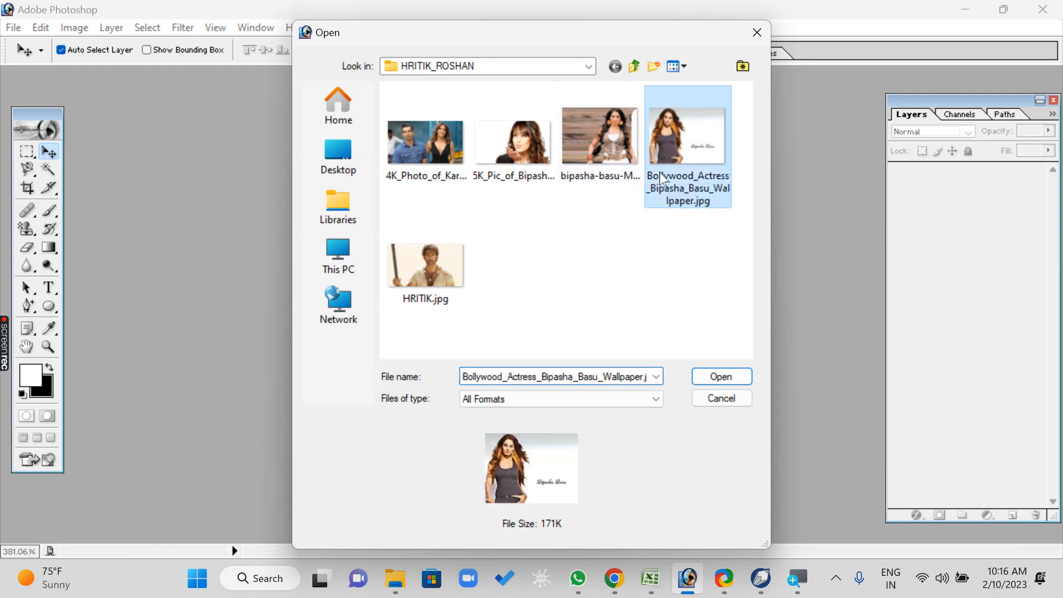
{"action": "left_click", "coordinate": [711, 374]}
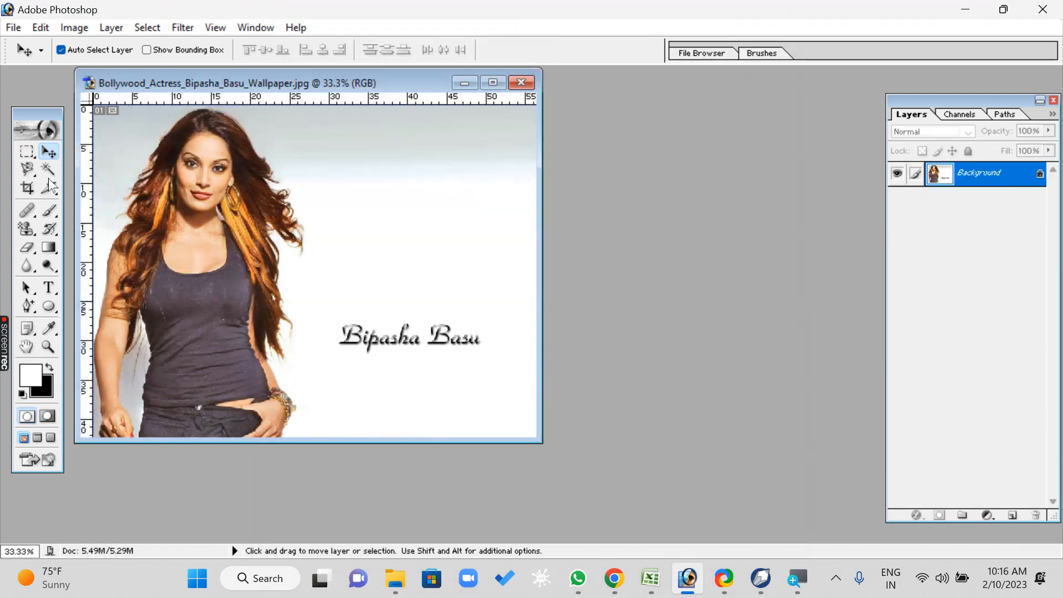
{"action": "left_click", "coordinate": [27, 188]}
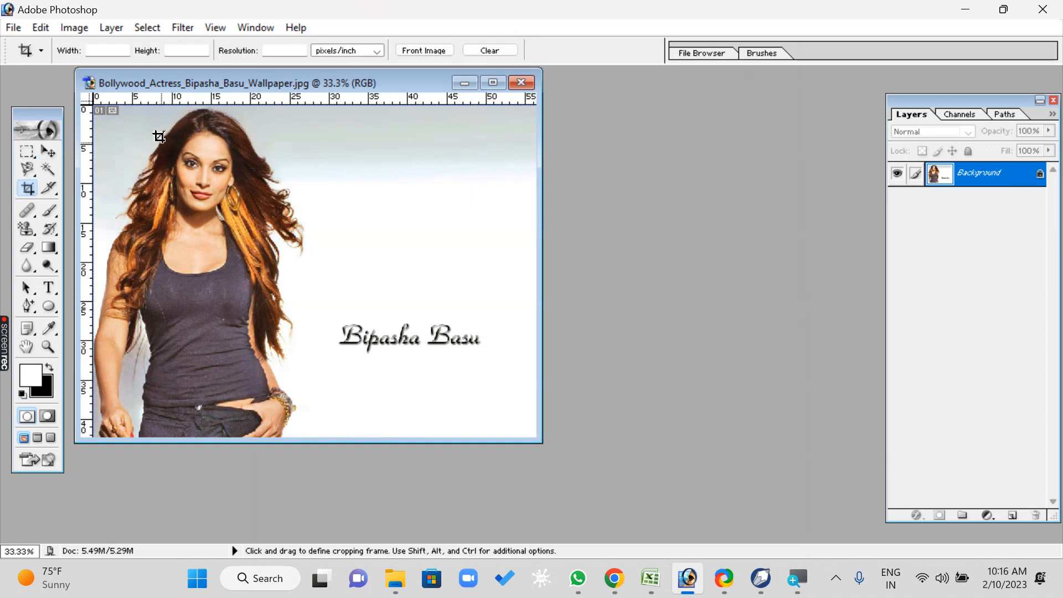
{"action": "left_click_drag", "start_coordinate": [152, 105], "coordinate": [256, 234]}
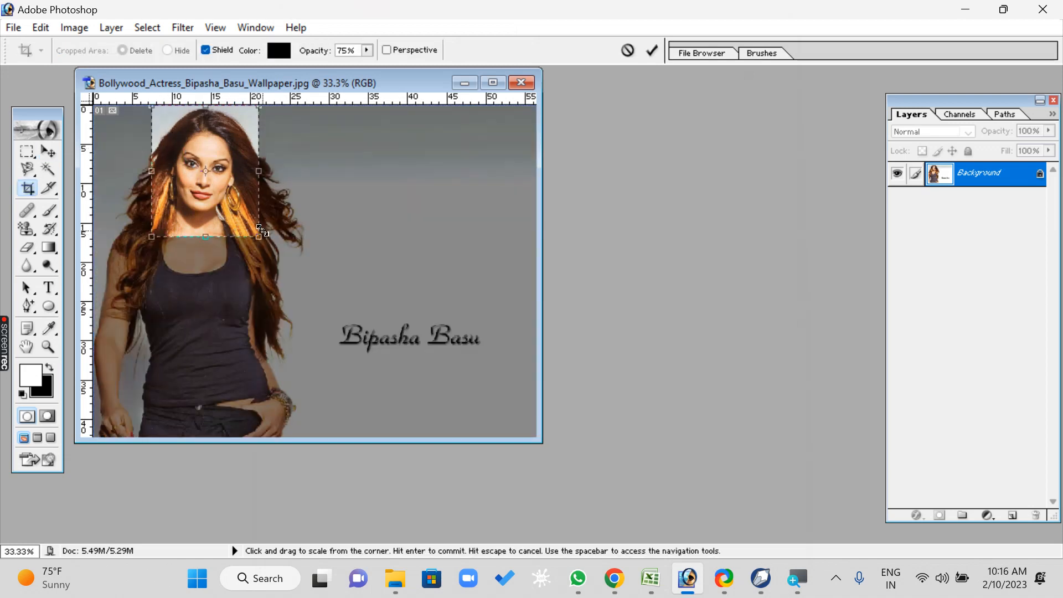
{"action": "key", "text": "Return"}
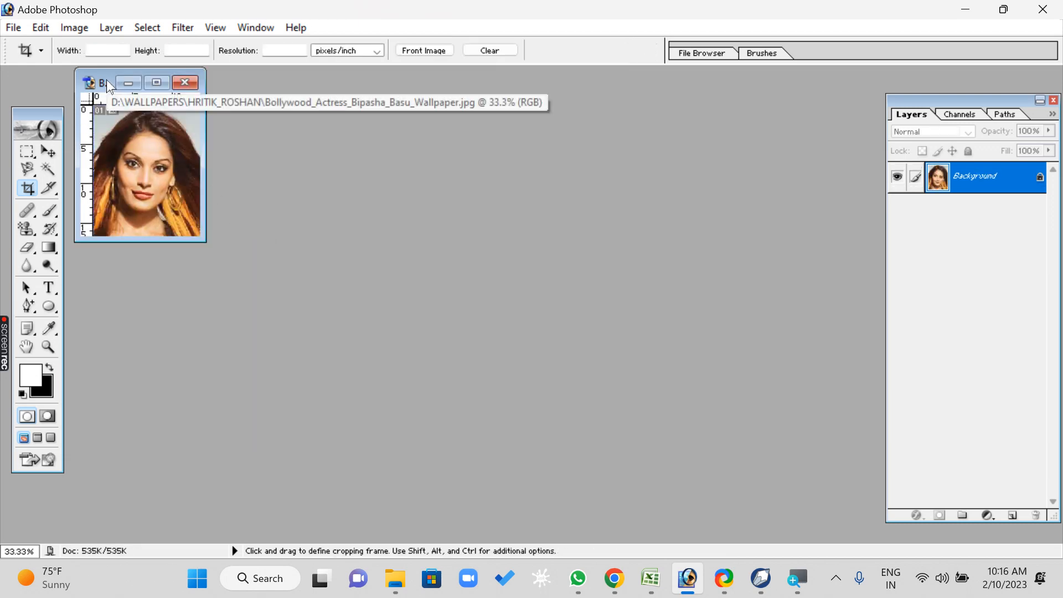
- Resize the cropped portrait to 3 cm wide by 3.5 cm high at a resolution of 300 pixels/inch
{"action": "right_click", "coordinate": [107, 79]}
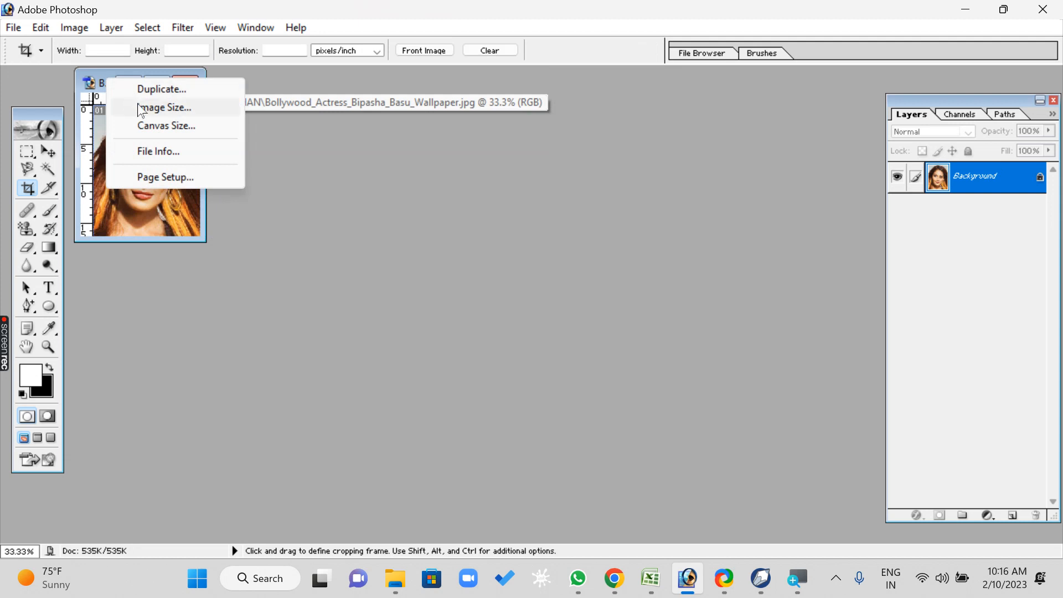
{"action": "left_click", "coordinate": [216, 108]}
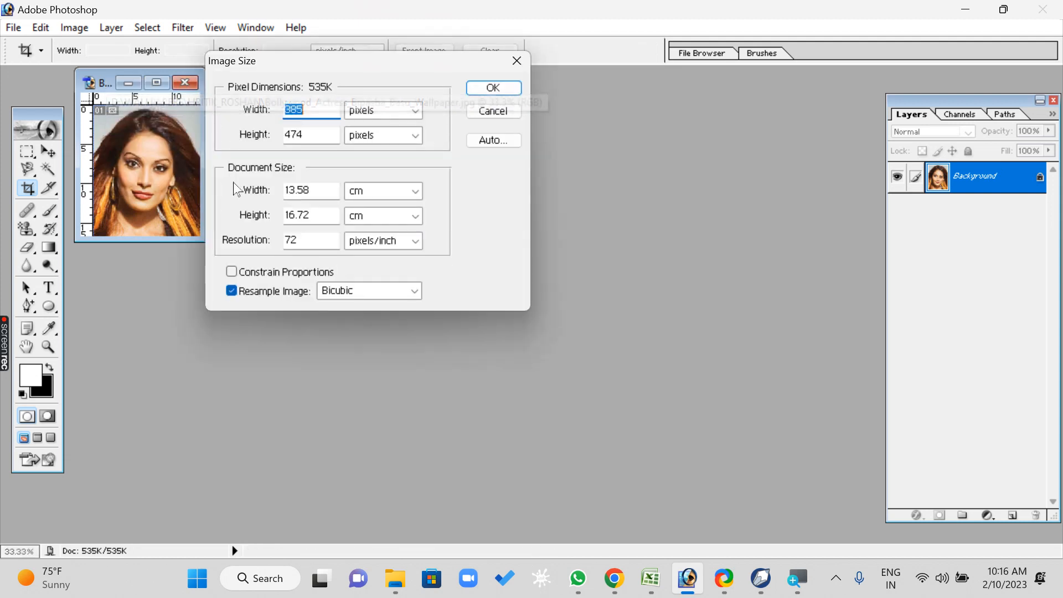
{"action": "double_click", "coordinate": [326, 191]}
{"action": "type", "text": "3"}
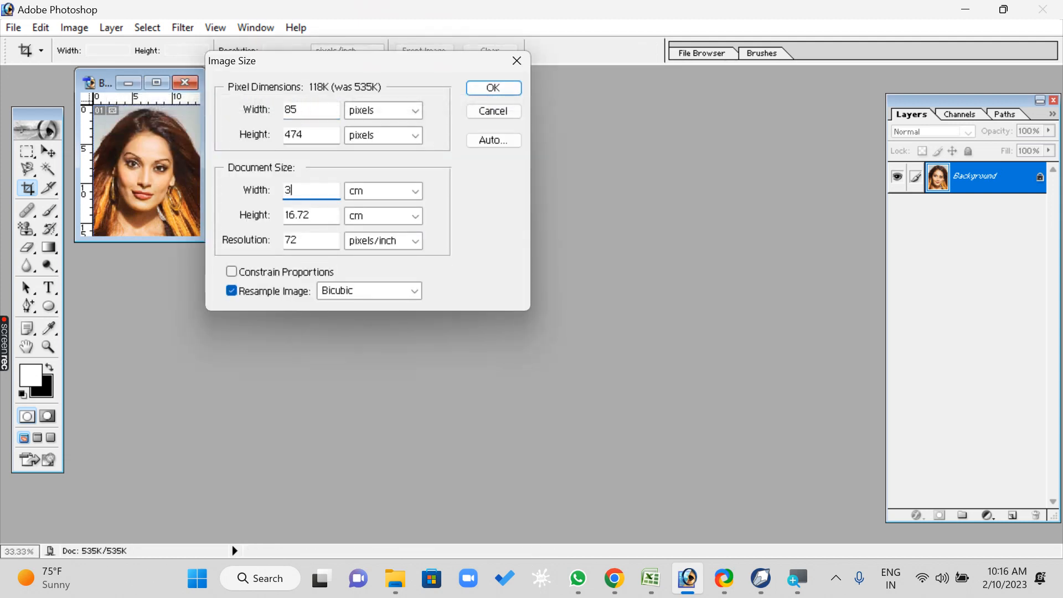
{"action": "key", "text": "Tab"}
{"action": "key", "text": "Tab"}
{"action": "type", "text": "3.5"}
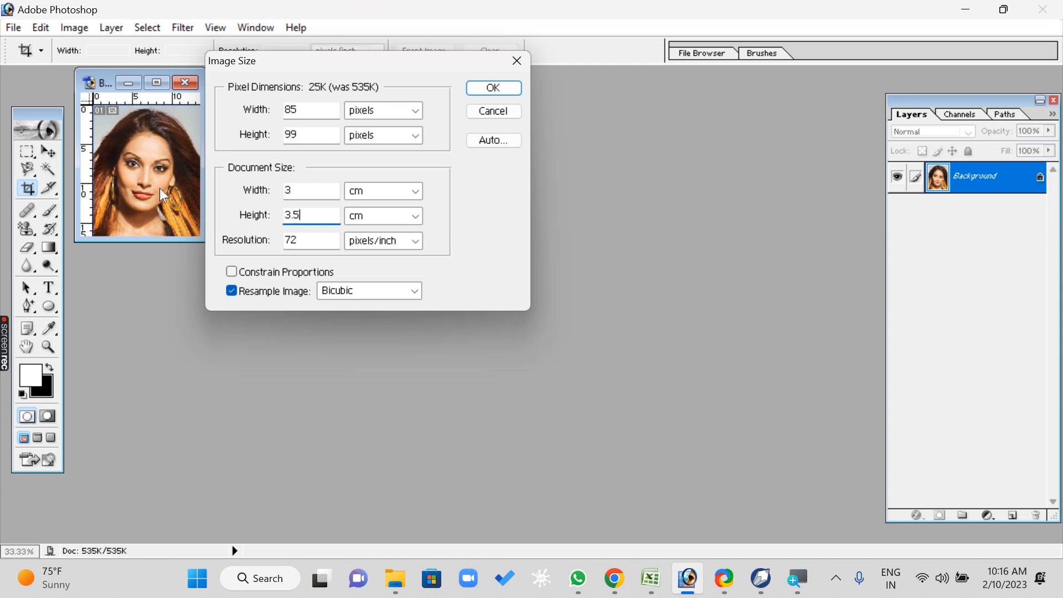
{"action": "key", "text": "Tab"}
{"action": "key", "text": "Tab"}
{"action": "type", "text": "300"}
{"action": "key", "text": "Return"}
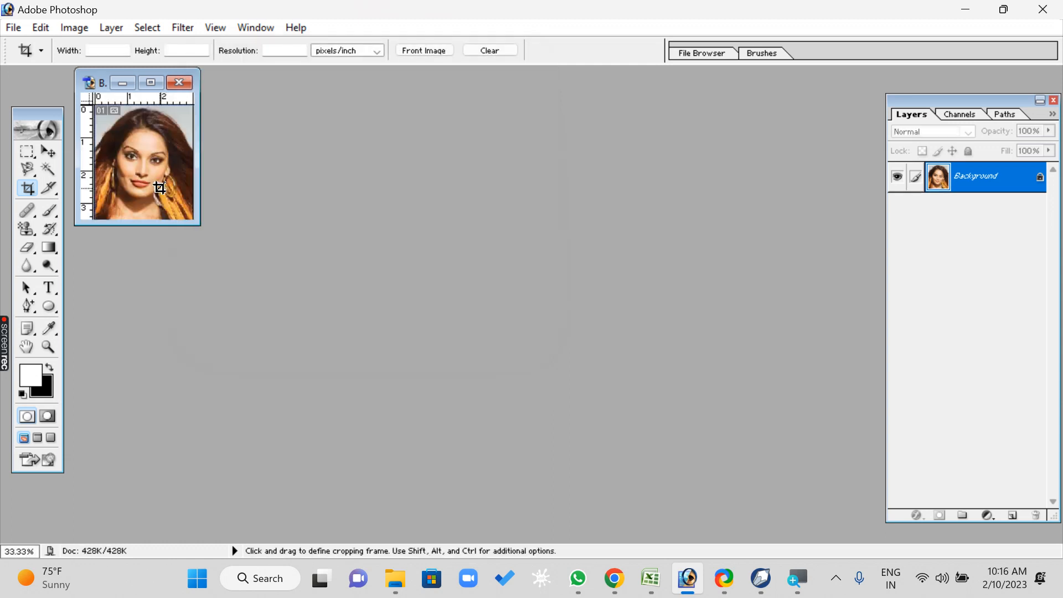
- Fit the resized face photo on screen and move its document window toward the middle of the workspace
{"action": "left_click", "coordinate": [50, 346]}
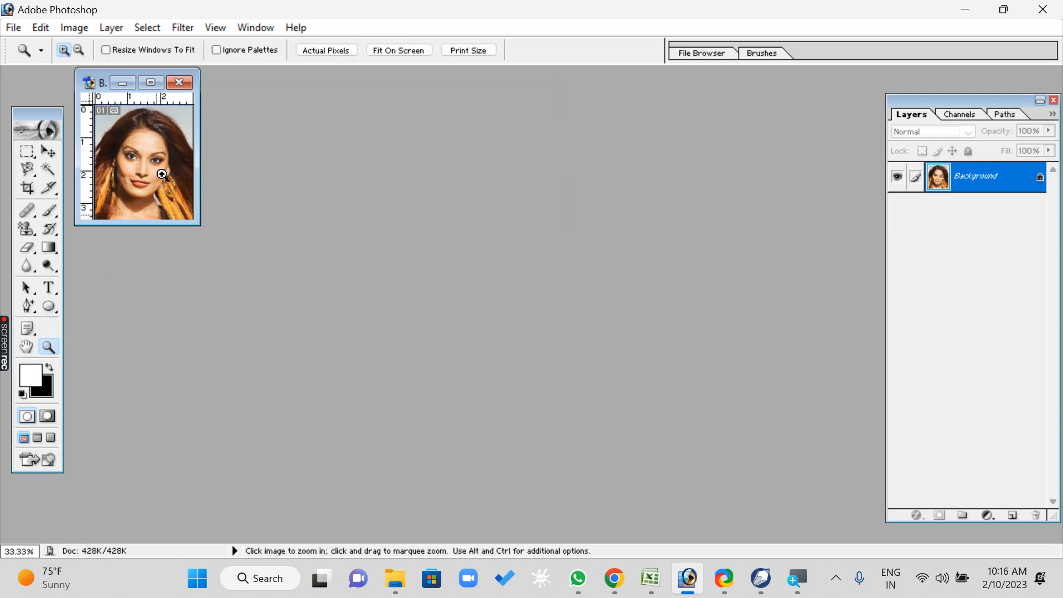
{"action": "right_click", "coordinate": [149, 134]}
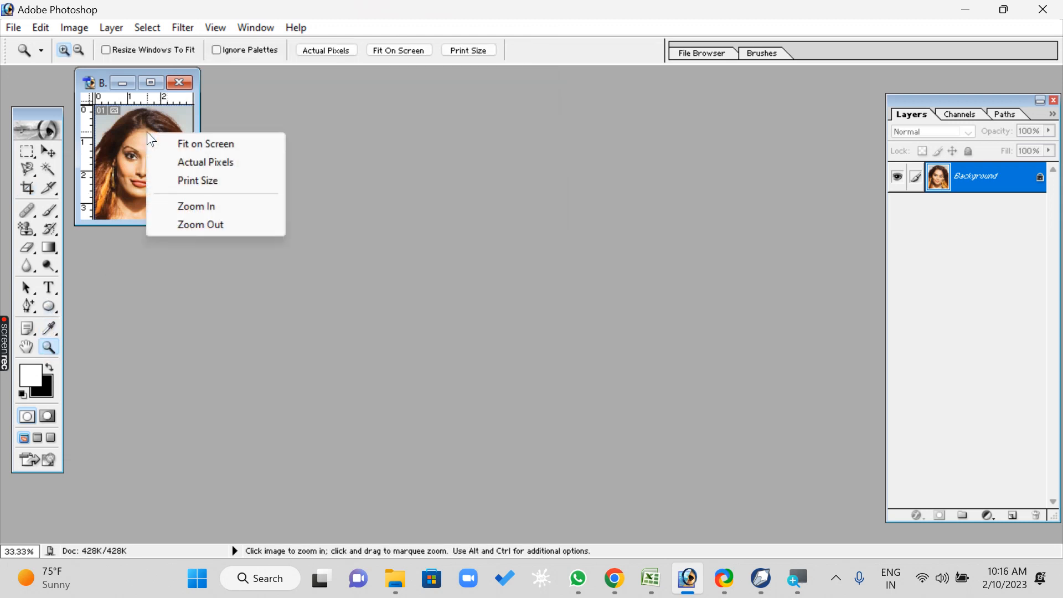
{"action": "left_click", "coordinate": [187, 143]}
{"action": "left_click_drag", "start_coordinate": [199, 83], "coordinate": [306, 88]}
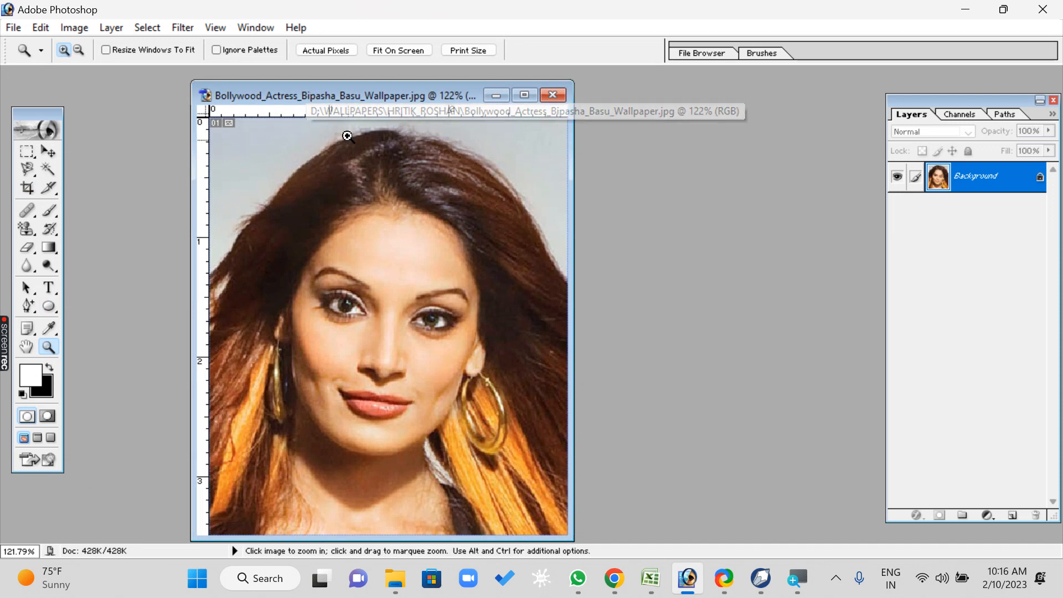
- Try to move the newly cropped face photo while its Background layer is still locked
{"action": "left_click", "coordinate": [49, 151]}
{"action": "left_click", "coordinate": [40, 28]}
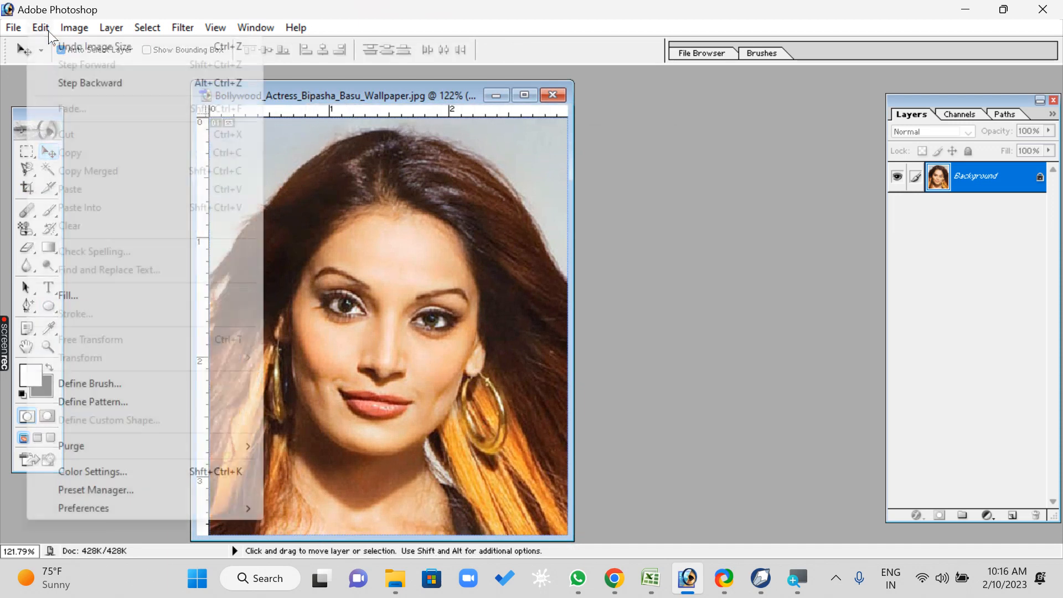
{"action": "left_click", "coordinate": [349, 393]}
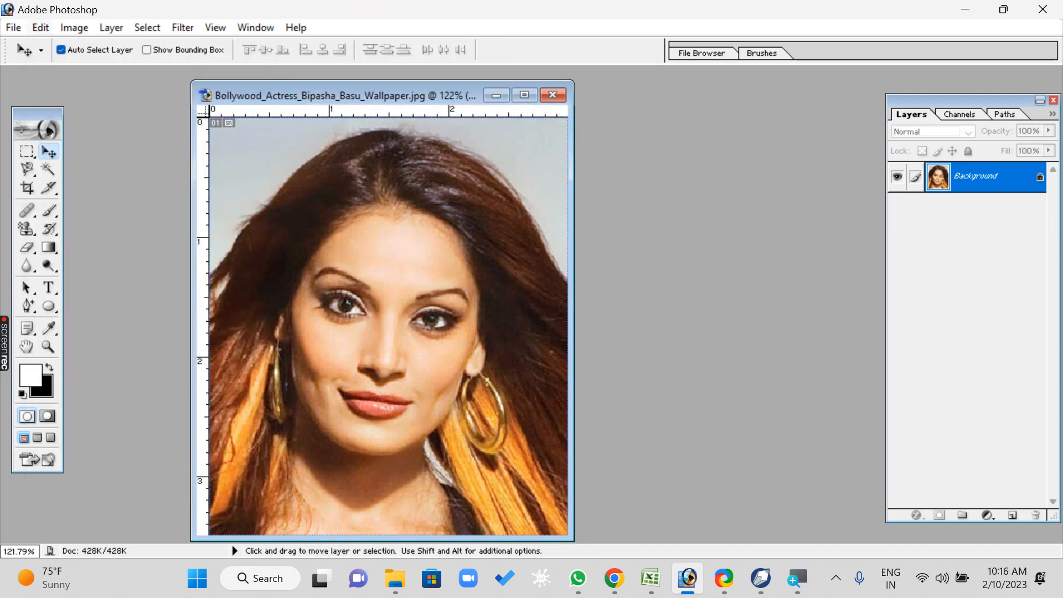
{"action": "left_click_drag", "start_coordinate": [404, 365], "coordinate": [492, 222]}
{"action": "left_click", "coordinate": [531, 227]}
{"action": "left_click_drag", "start_coordinate": [390, 415], "coordinate": [463, 337]}
{"action": "key", "text": "Return"}
- Convert the face photo's Background into a regular layer, test-move the picture downward and undo that move
{"action": "double_click", "coordinate": [996, 176]}
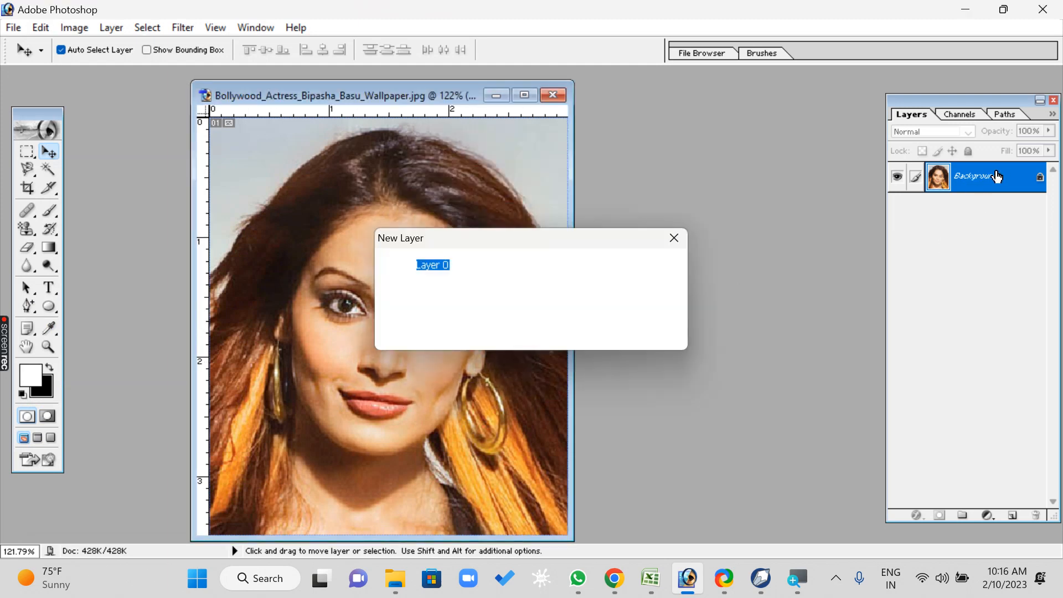
{"action": "left_click", "coordinate": [656, 266]}
{"action": "left_click_drag", "start_coordinate": [364, 260], "coordinate": [339, 409]}
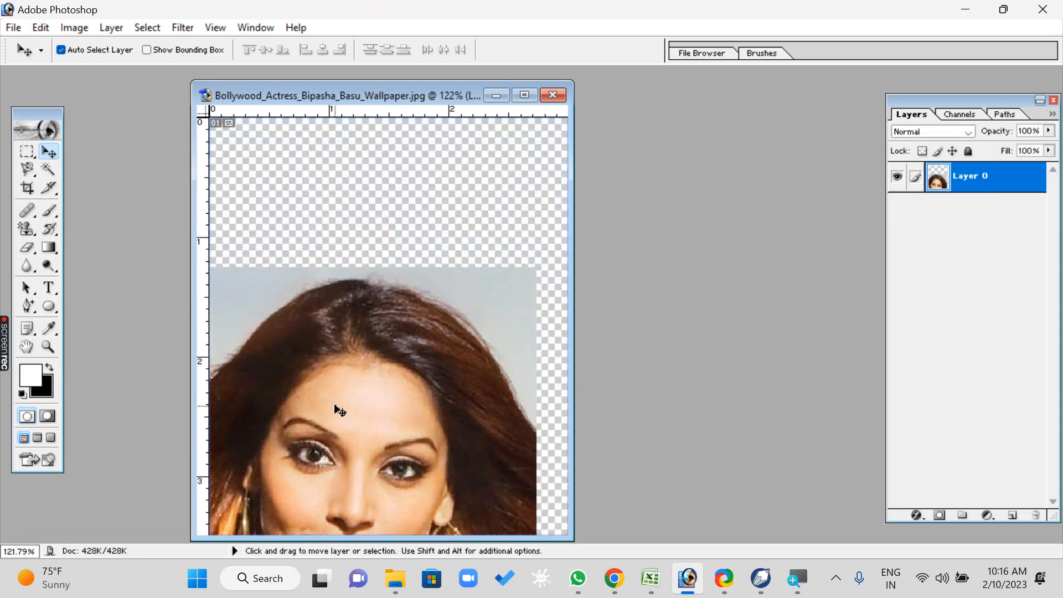
{"action": "key", "text": "ctrl+z"}
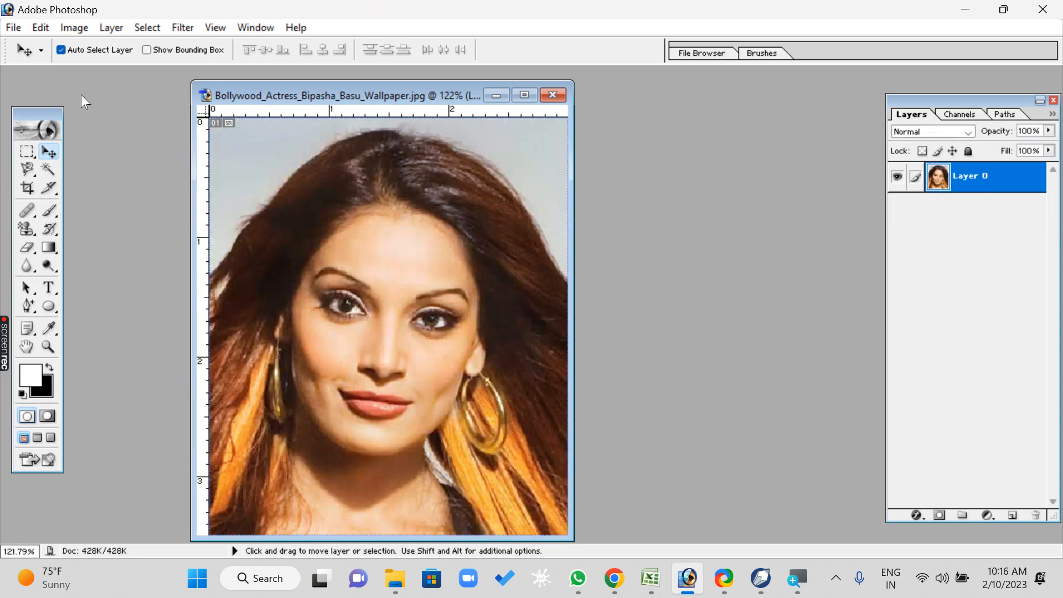
- Stroke the portrait layer's edge with a 15 px dark red border, location Center, Normal mode and 100% opacity
{"action": "left_click", "coordinate": [40, 27]}
{"action": "left_click", "coordinate": [104, 315]}
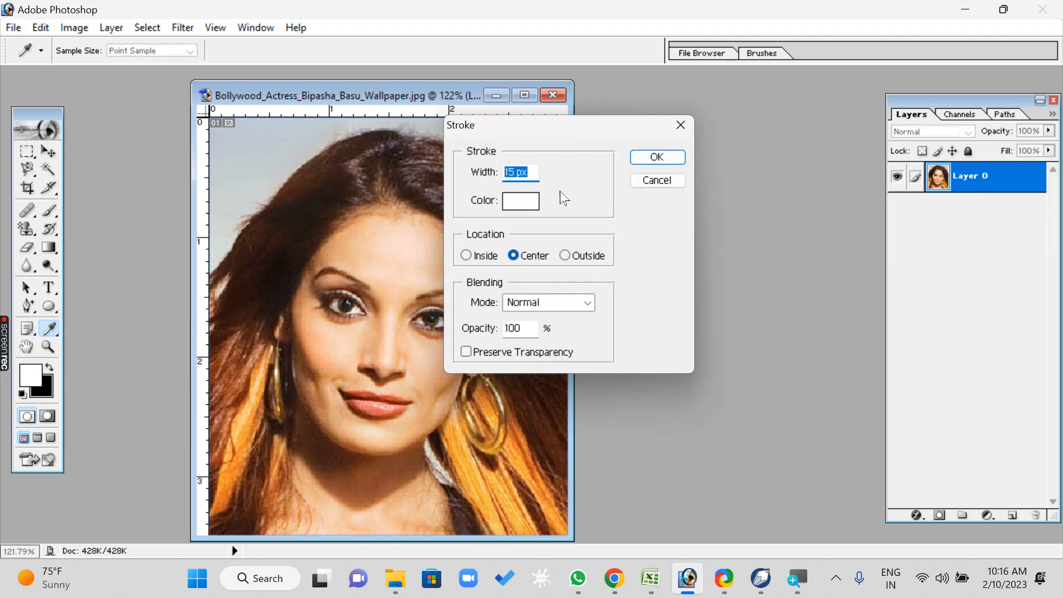
{"action": "left_click", "coordinate": [525, 204]}
{"action": "left_click", "coordinate": [803, 220]}
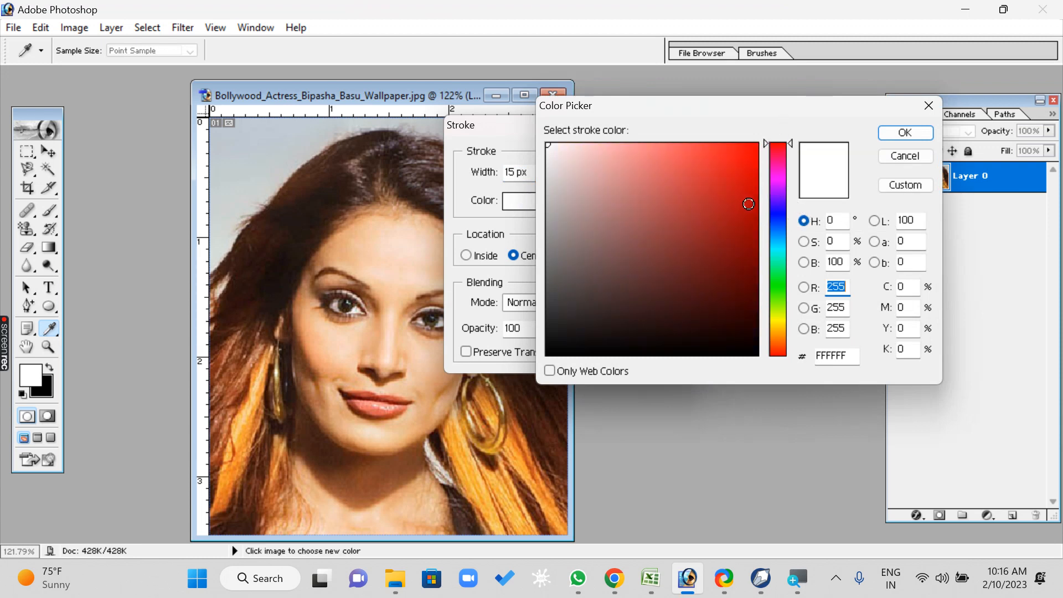
{"action": "left_click", "coordinate": [748, 204]}
{"action": "left_click", "coordinate": [904, 133]}
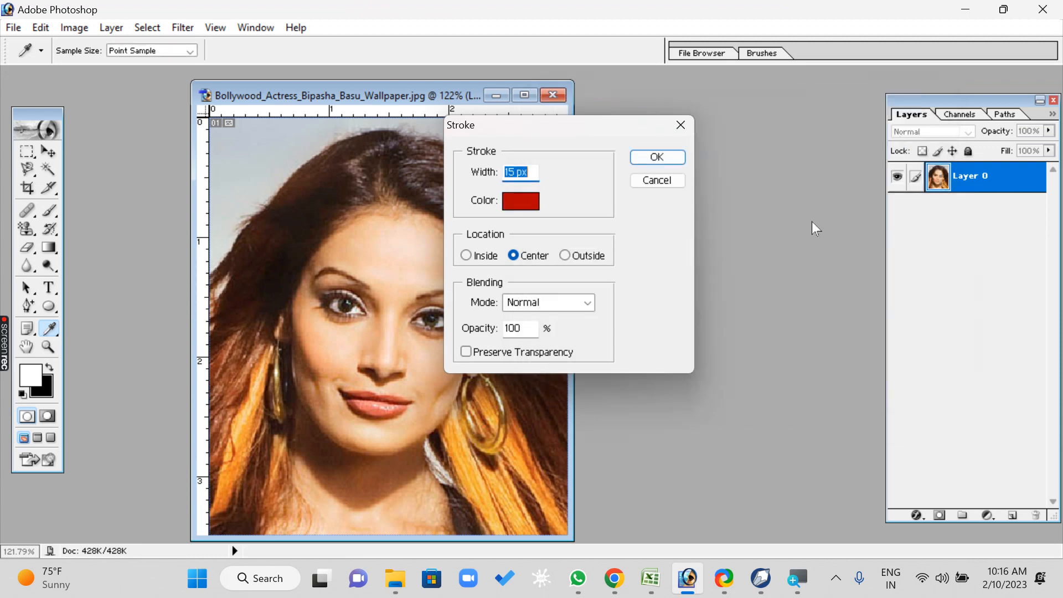
{"action": "left_click", "coordinate": [663, 161]}
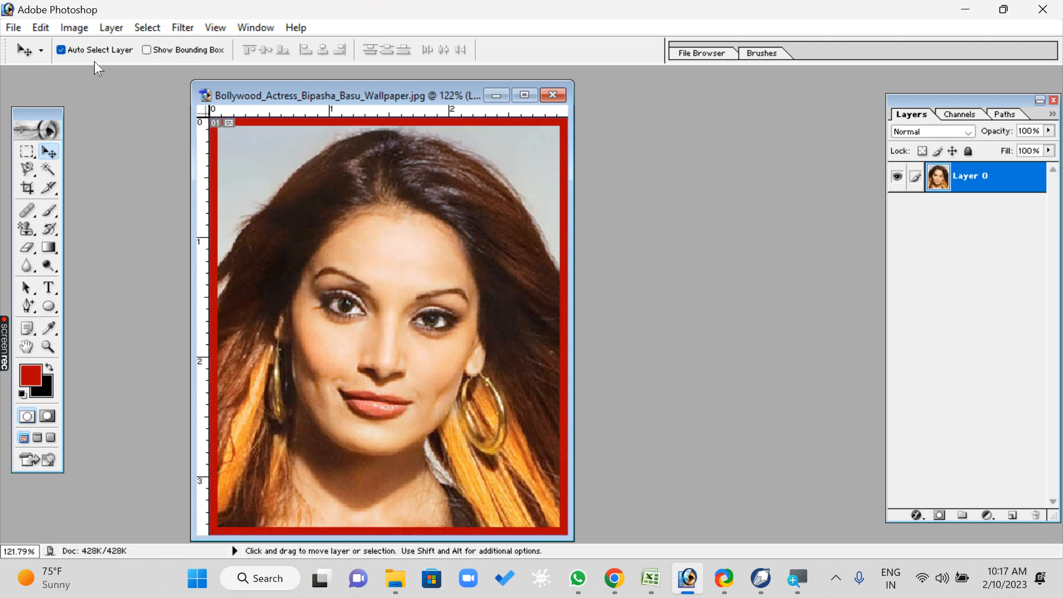
- Define the red-bordered portrait as a pattern named "passport of bipasa" and close the photo without saving
{"action": "left_click", "coordinate": [41, 28]}
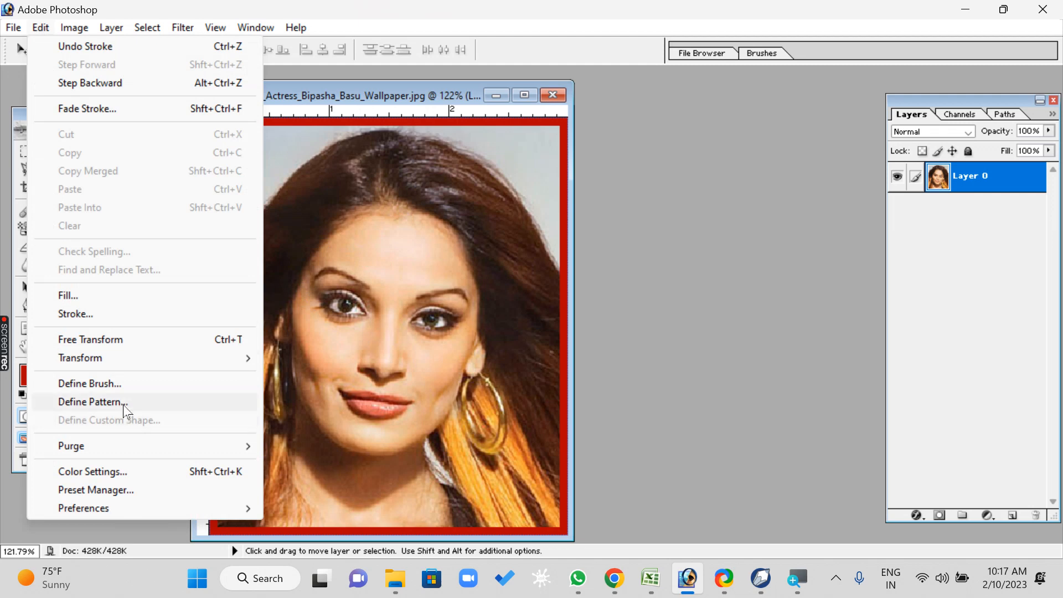
{"action": "left_click", "coordinate": [90, 402]}
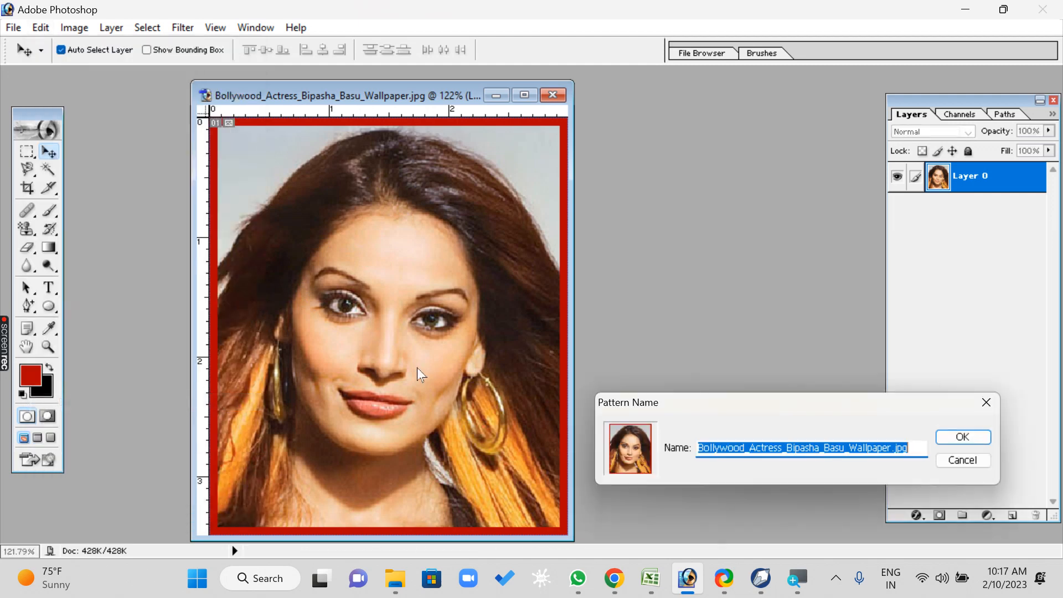
{"action": "type", "text": "passport of bipasa"}
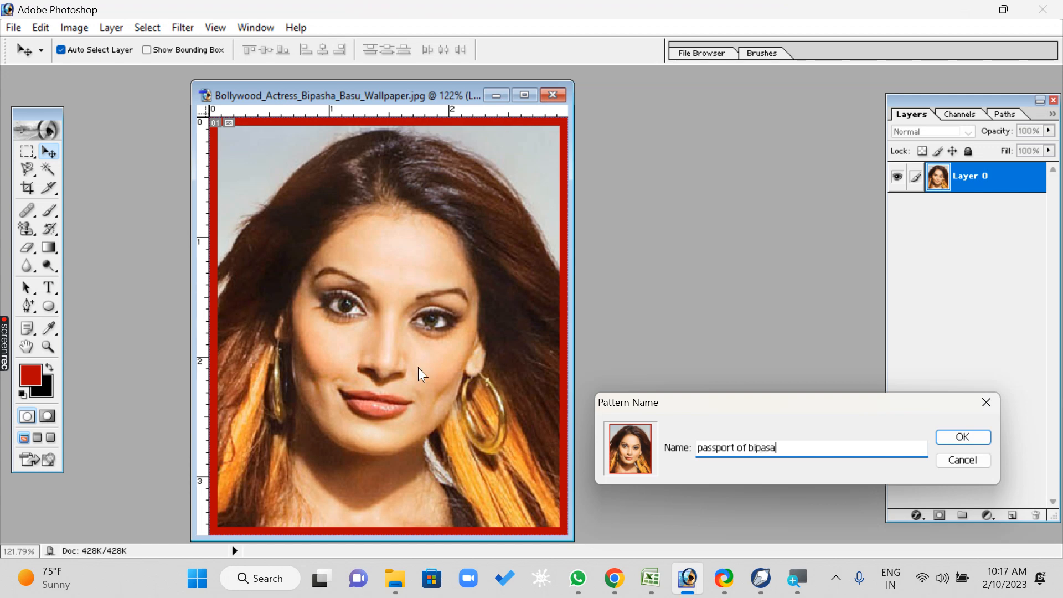
{"action": "left_click", "coordinate": [961, 437]}
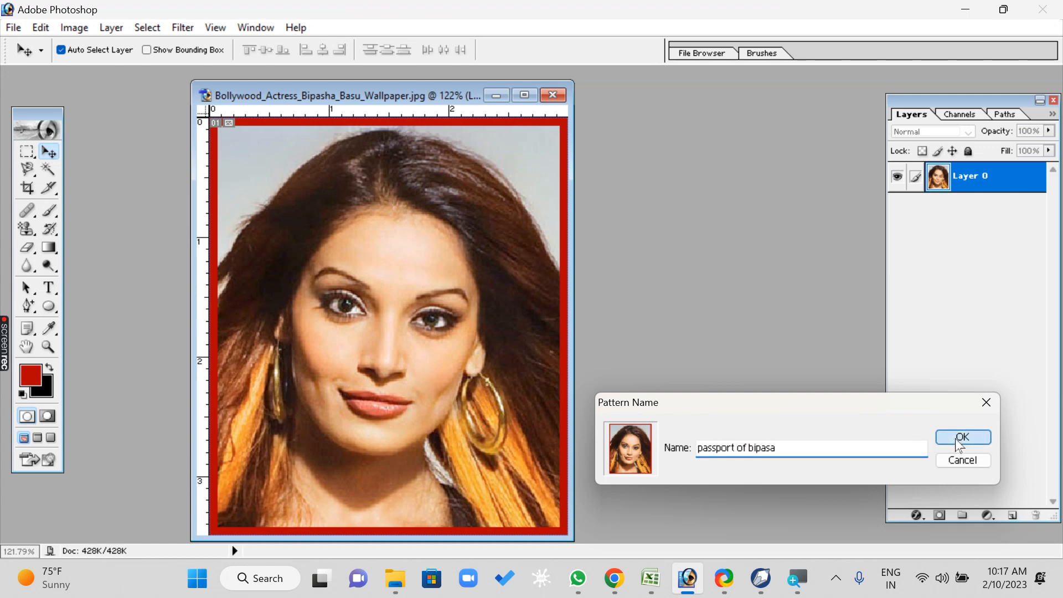
{"action": "left_click", "coordinate": [552, 94]}
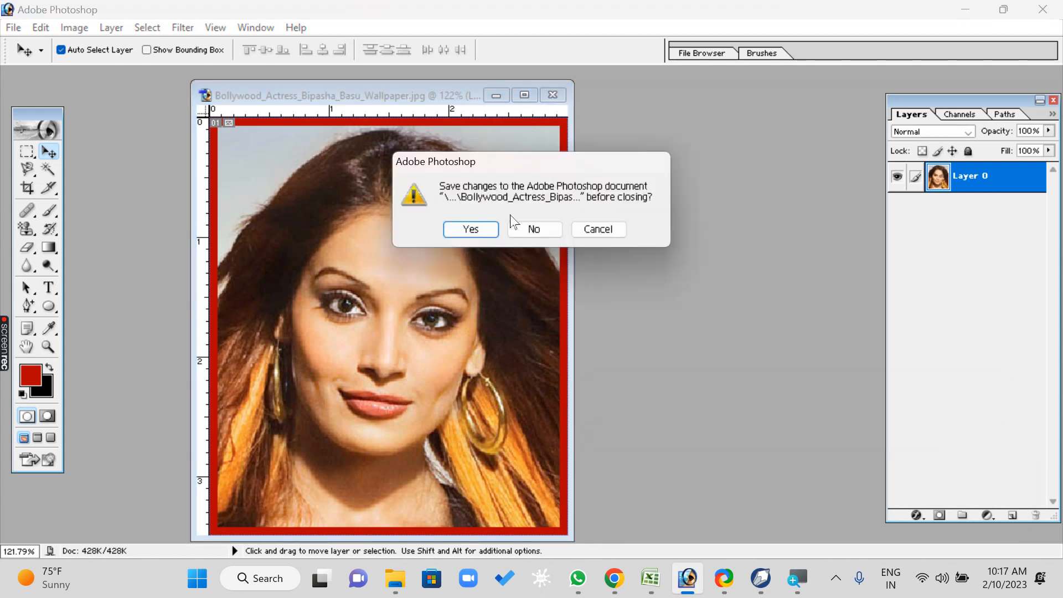
{"action": "left_click", "coordinate": [516, 230]}
- Create a new white RGB document from the 1920 x 1080 HDTV 1080i preset at 72 pixels/inch and fit it on screen
{"action": "left_click", "coordinate": [7, 28]}
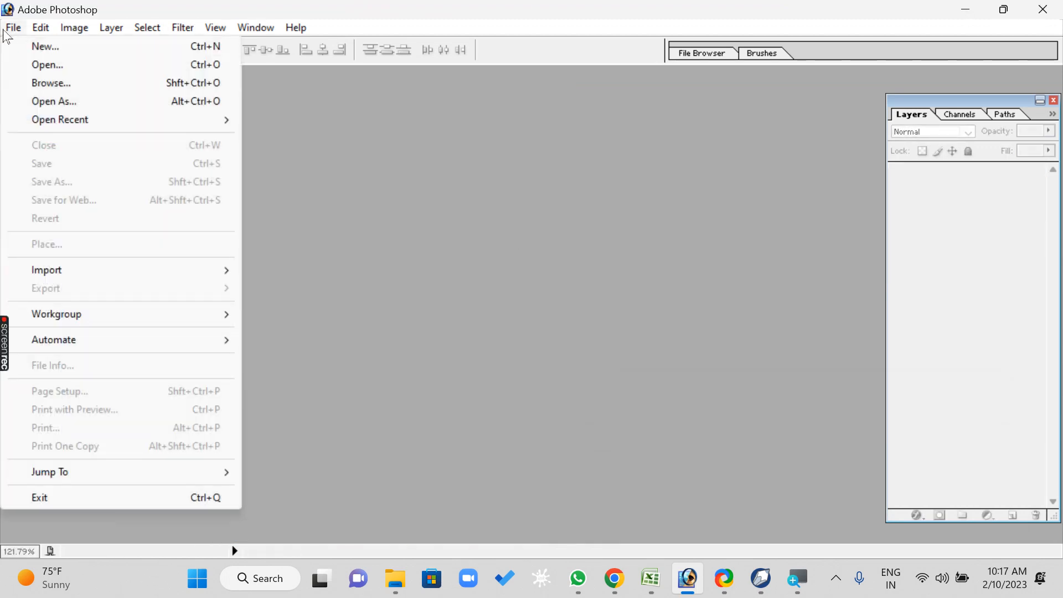
{"action": "left_click", "coordinate": [26, 48]}
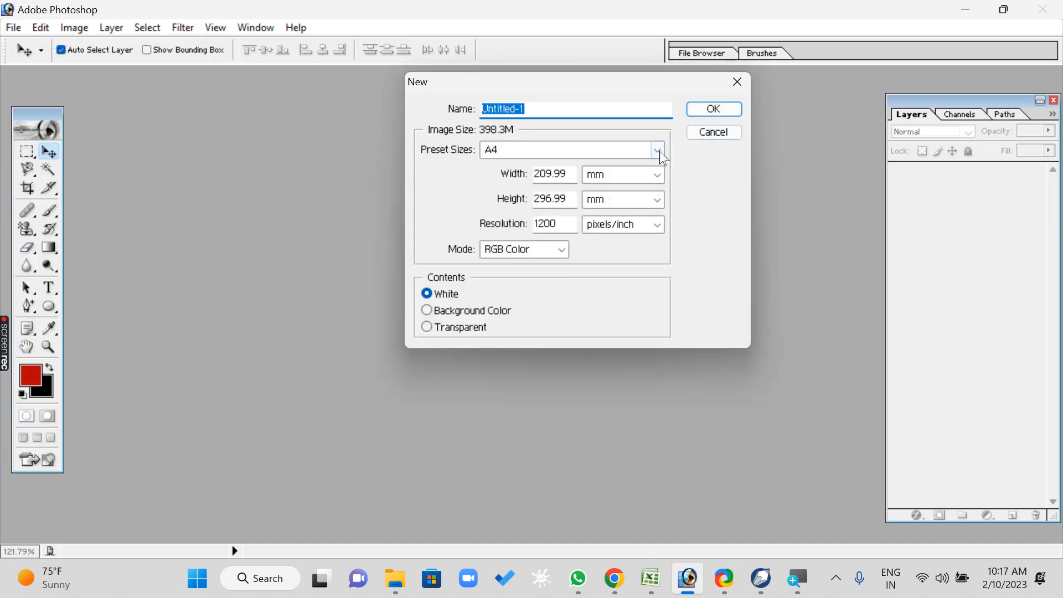
{"action": "left_click", "coordinate": [657, 149]}
{"action": "left_click", "coordinate": [598, 458]}
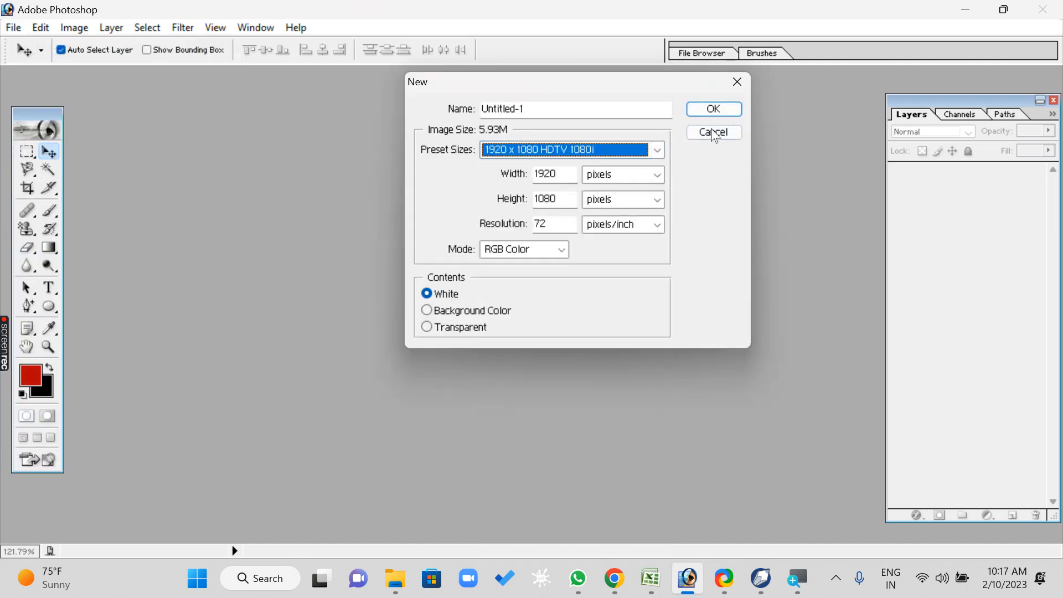
{"action": "left_click", "coordinate": [708, 108]}
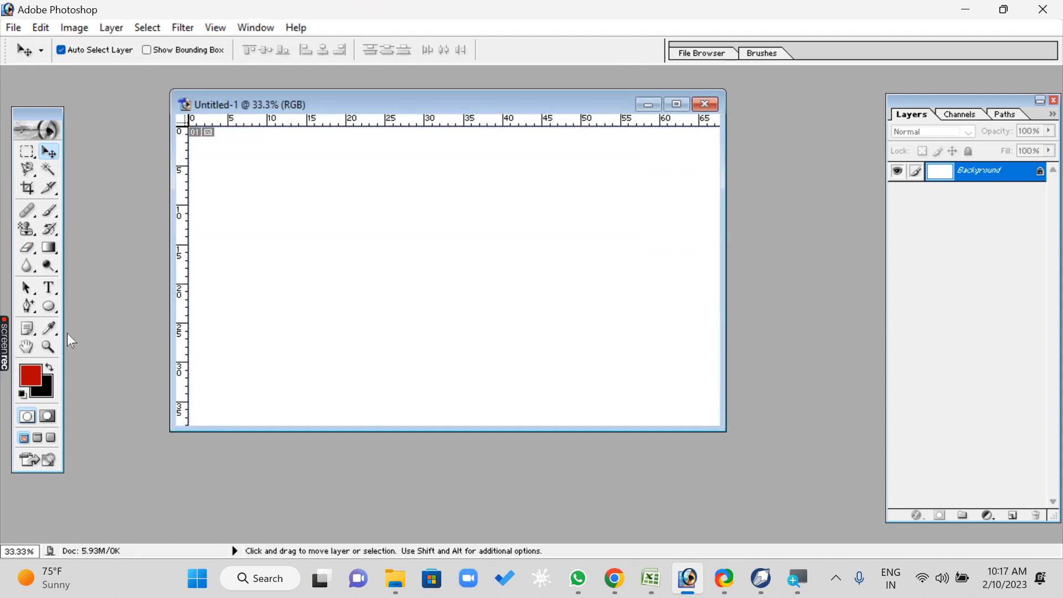
{"action": "left_click", "coordinate": [49, 347]}
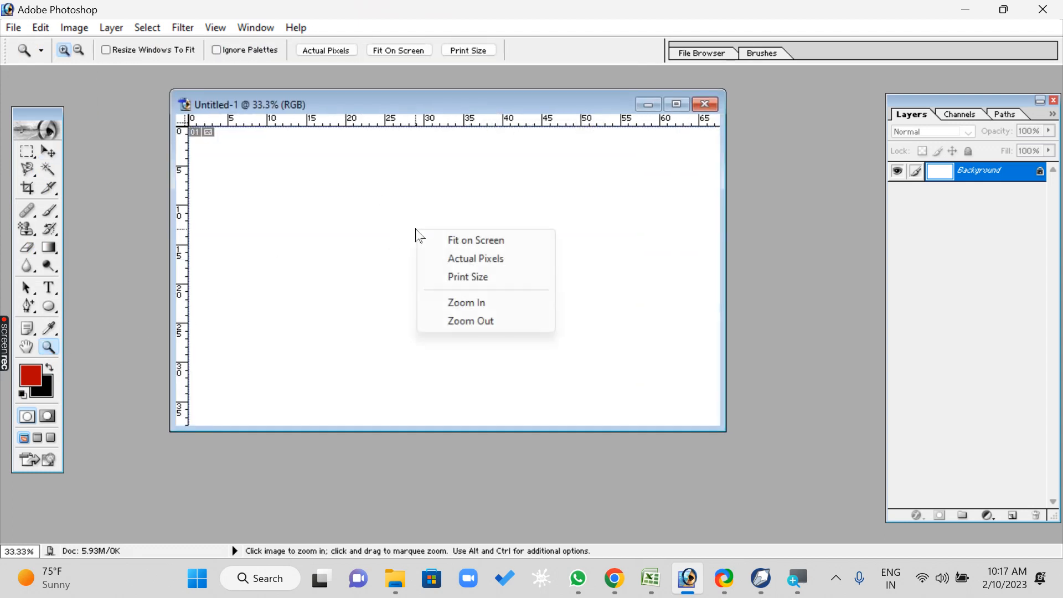
{"action": "left_click", "coordinate": [475, 241]}
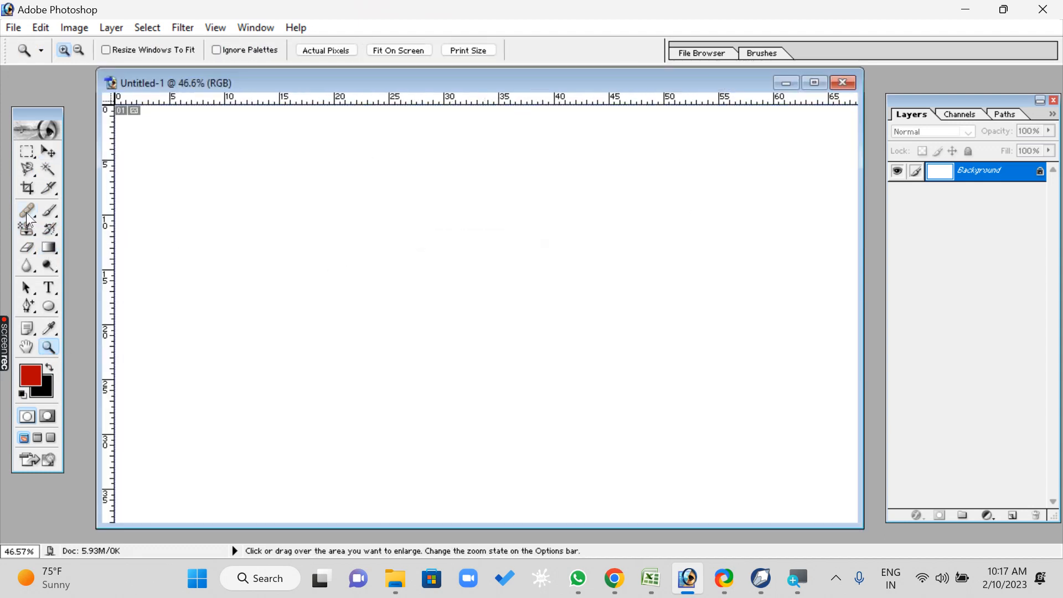
- Paint the whole blank canvas with the man's portrait pattern using the Pattern Stamp Tool
{"action": "left_click_drag", "start_coordinate": [27, 230], "coordinate": [90, 250]}
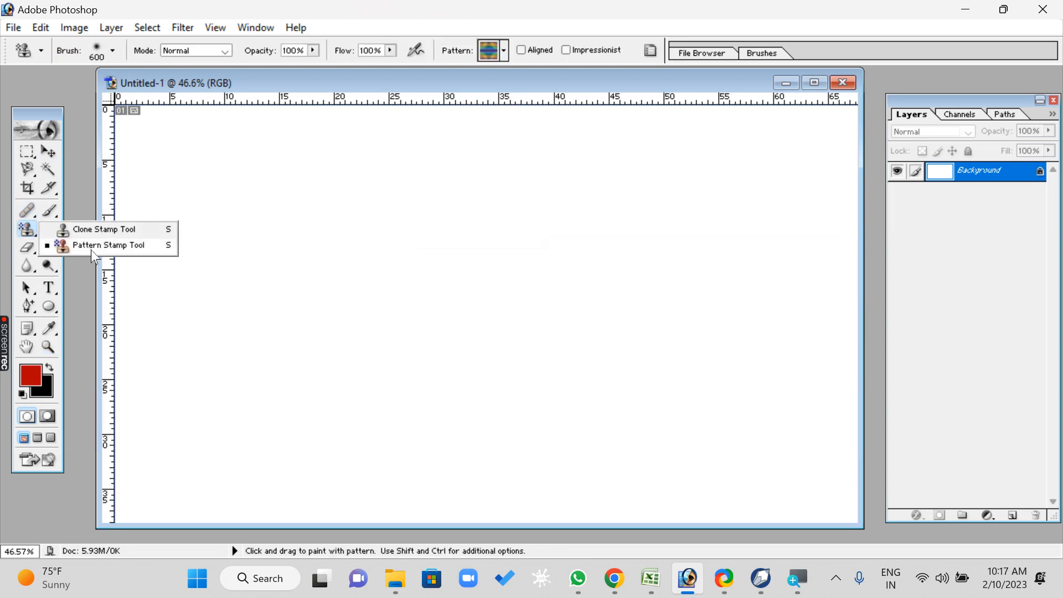
{"action": "left_click", "coordinate": [153, 254]}
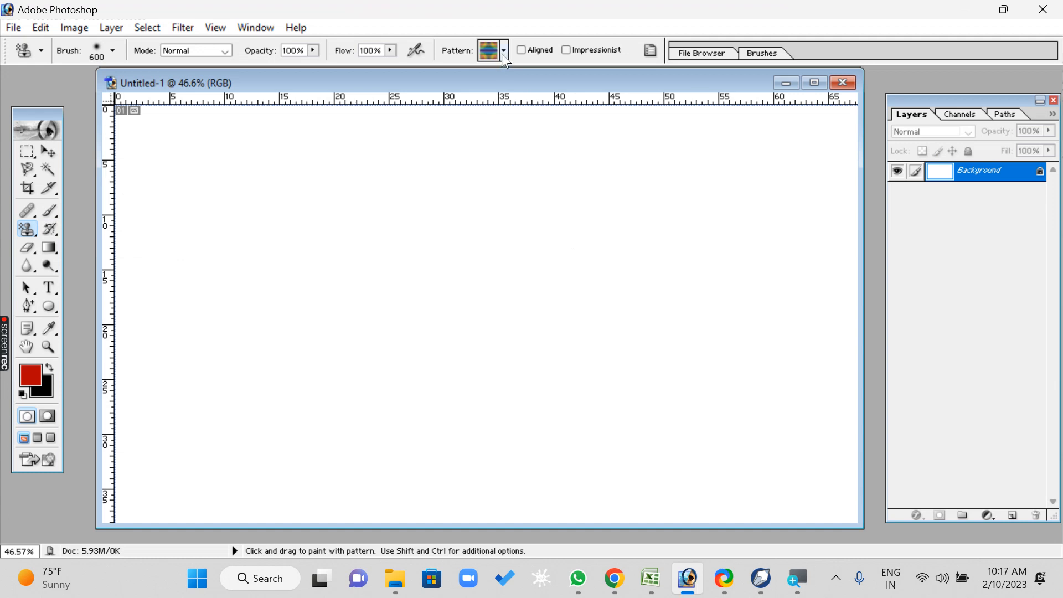
{"action": "left_click", "coordinate": [504, 53]}
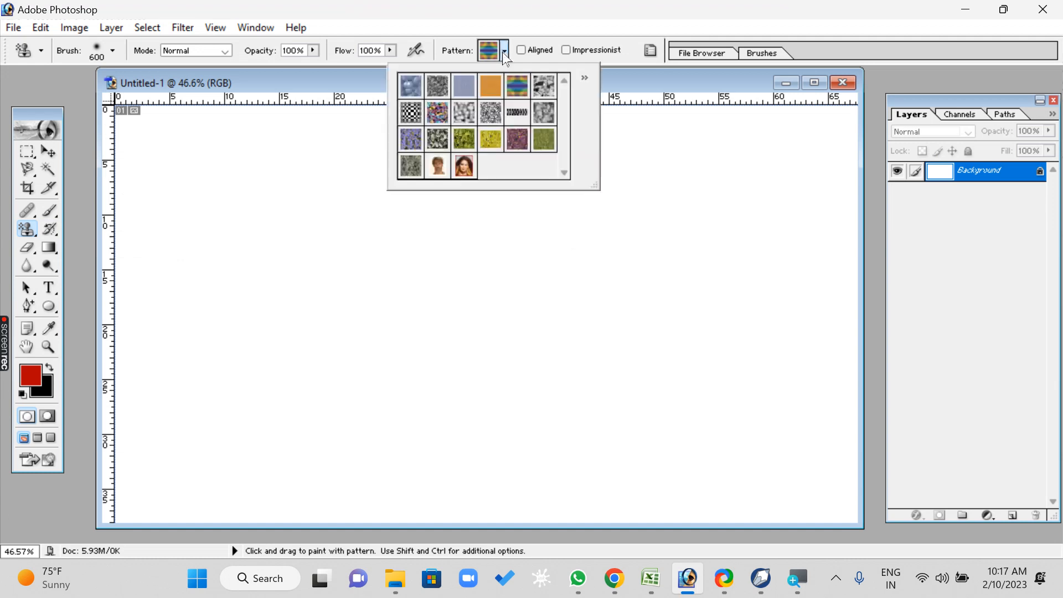
{"action": "left_click", "coordinate": [443, 170]}
{"action": "left_click", "coordinate": [330, 77]}
{"action": "mouse_move", "coordinate": [374, 195]}
{"action": "left_mouse_down"}
{"action": "mouse_move", "coordinate": [636, 185]}
{"action": "mouse_move", "coordinate": [201, 166]}
{"action": "mouse_move", "coordinate": [636, 210]}
{"action": "mouse_move", "coordinate": [748, 360]}
{"action": "mouse_move", "coordinate": [166, 360]}
{"action": "mouse_move", "coordinate": [802, 443]}
{"action": "mouse_move", "coordinate": [138, 487]}
{"action": "mouse_move", "coordinate": [803, 498]}
{"action": "mouse_move", "coordinate": [332, 221]}
{"action": "mouse_move", "coordinate": [378, 412]}
{"action": "left_mouse_up"}
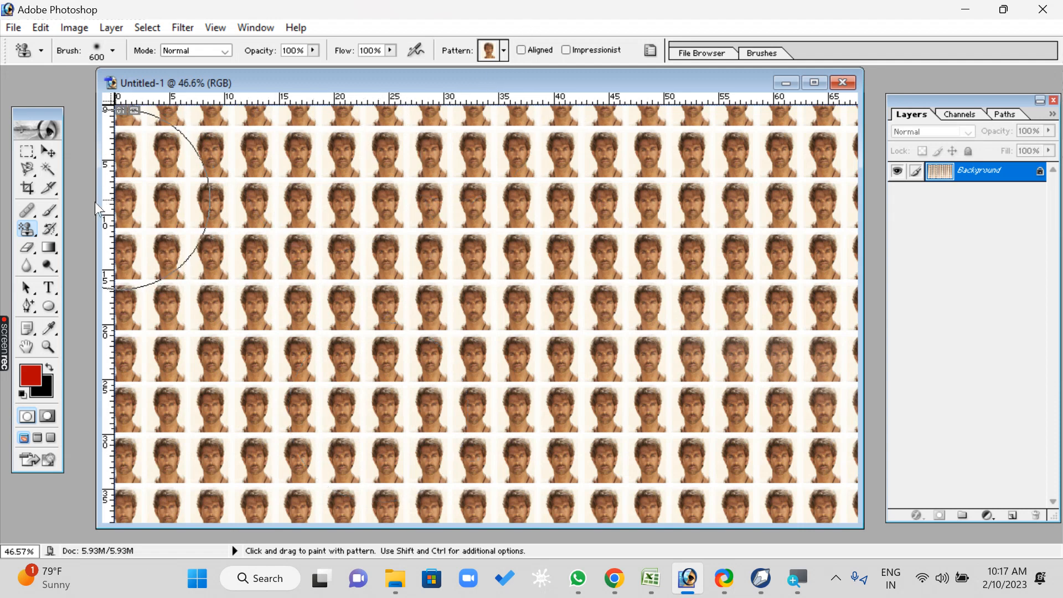
- Switch the Pattern Stamp Tool to the red-bordered woman's portrait pattern and paint over the entire canvas
{"action": "right_click", "coordinate": [27, 229]}
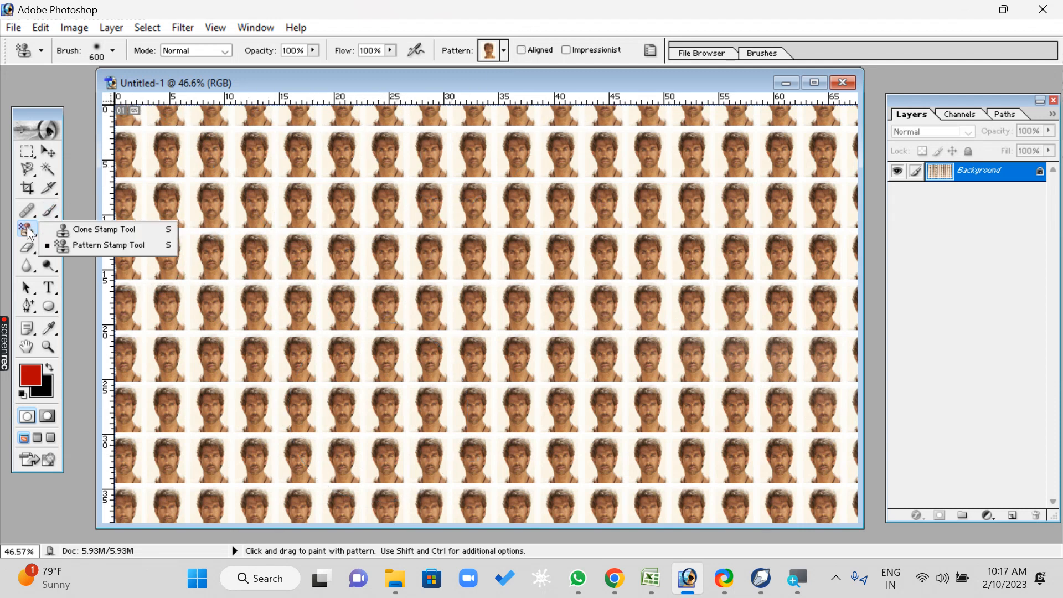
{"action": "left_click", "coordinate": [115, 247]}
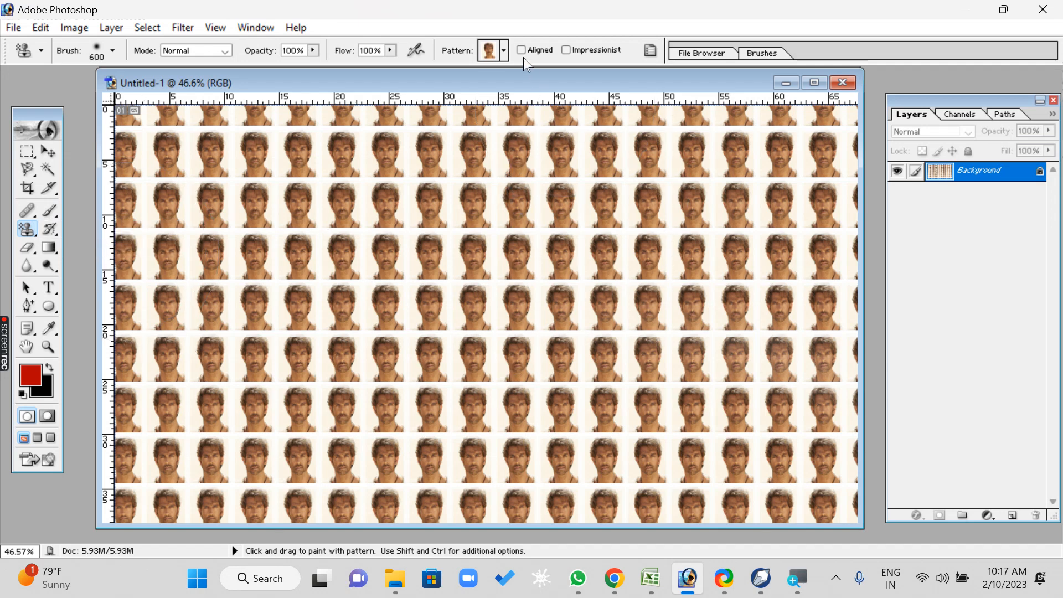
{"action": "left_click", "coordinate": [504, 51]}
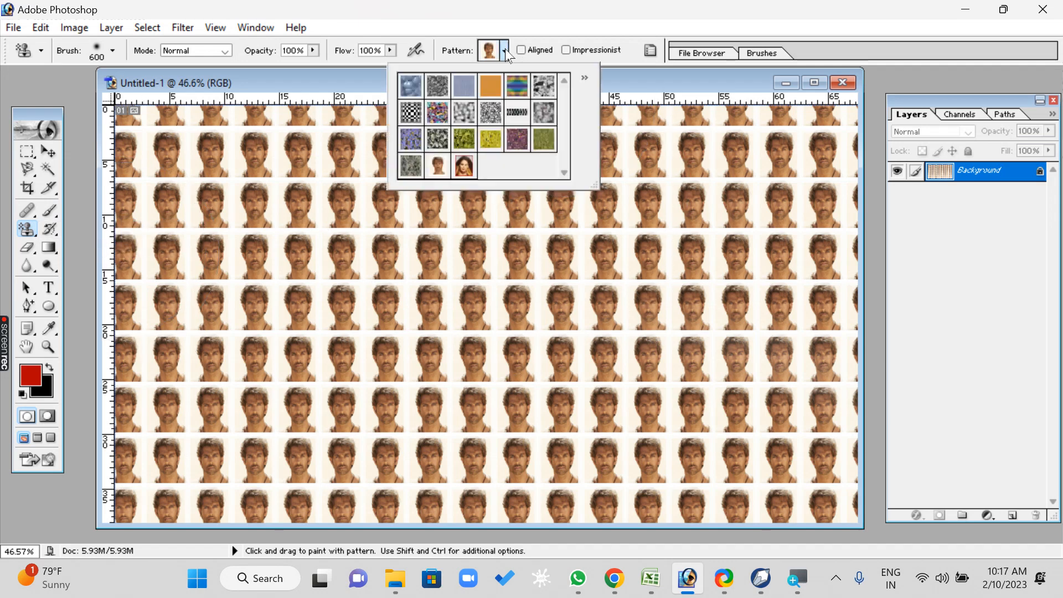
{"action": "left_click", "coordinate": [465, 168]}
{"action": "left_click", "coordinate": [635, 78]}
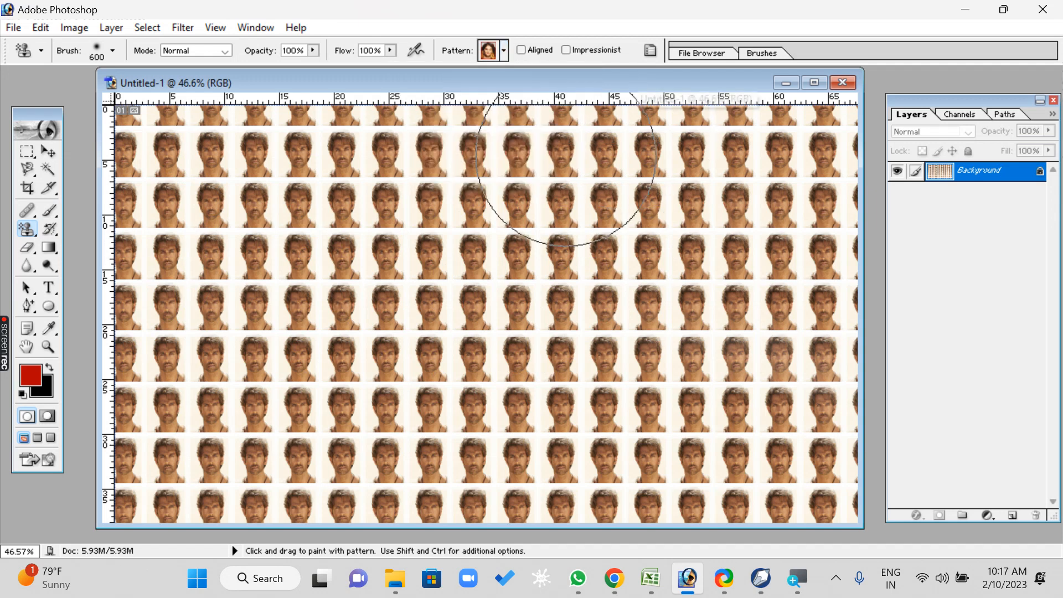
{"action": "mouse_move", "coordinate": [332, 150]}
{"action": "left_mouse_down"}
{"action": "mouse_move", "coordinate": [199, 183]}
{"action": "mouse_move", "coordinate": [769, 199]}
{"action": "mouse_move", "coordinate": [354, 266]}
{"action": "mouse_move", "coordinate": [322, 314]}
{"action": "mouse_move", "coordinate": [720, 379]}
{"action": "mouse_move", "coordinate": [199, 481]}
{"action": "mouse_move", "coordinate": [775, 521]}
{"action": "mouse_move", "coordinate": [276, 554]}
{"action": "mouse_move", "coordinate": [46, 554]}
{"action": "left_mouse_up"}
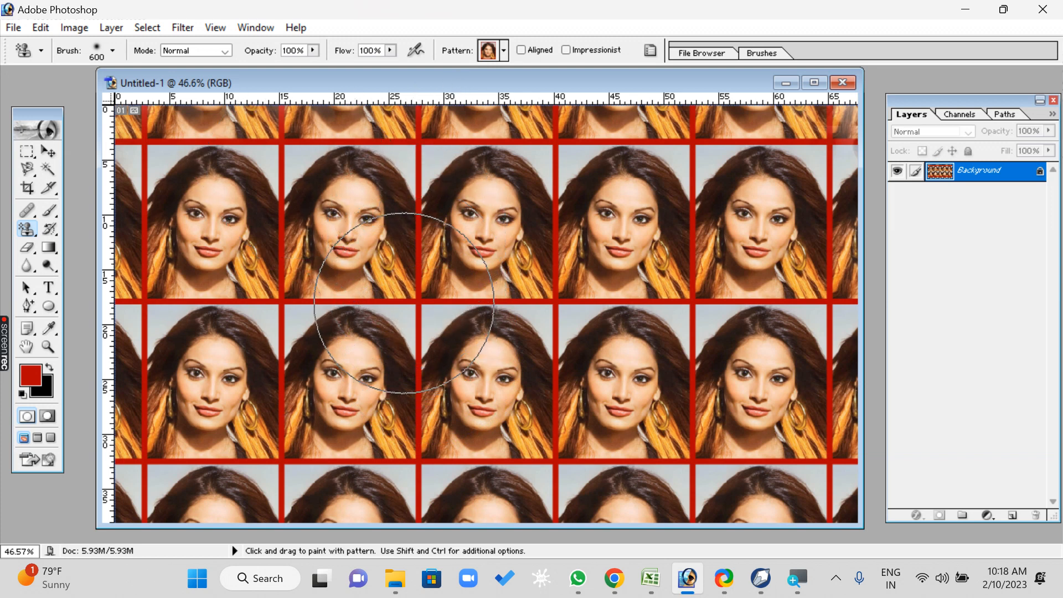
{"action": "left_click", "coordinate": [13, 27]}
{"action": "mouse_move", "coordinate": [39, 28]}
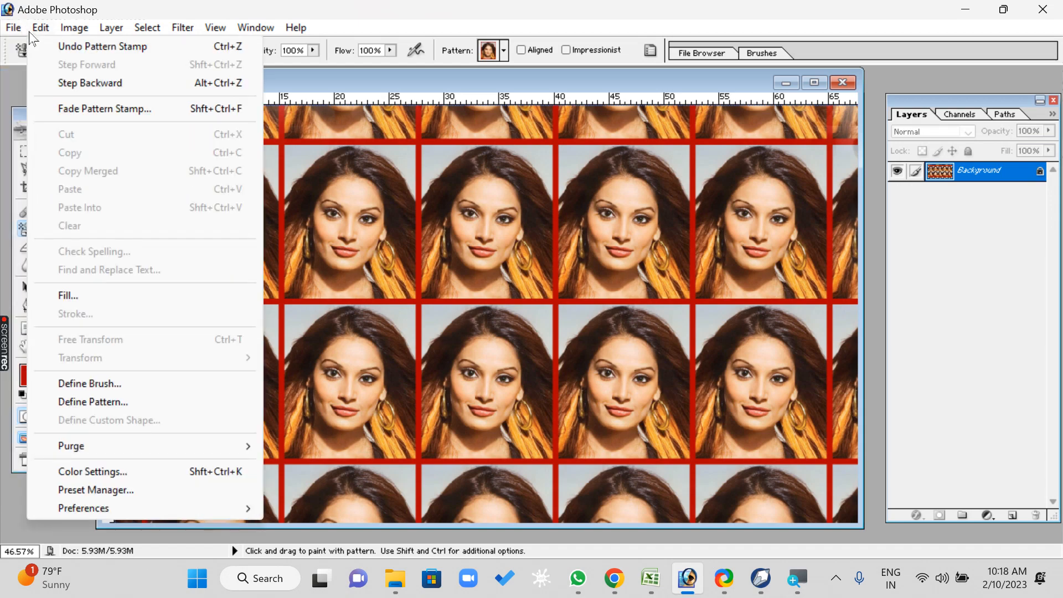
{"action": "left_click", "coordinate": [40, 27]}
{"action": "left_click", "coordinate": [147, 27]}
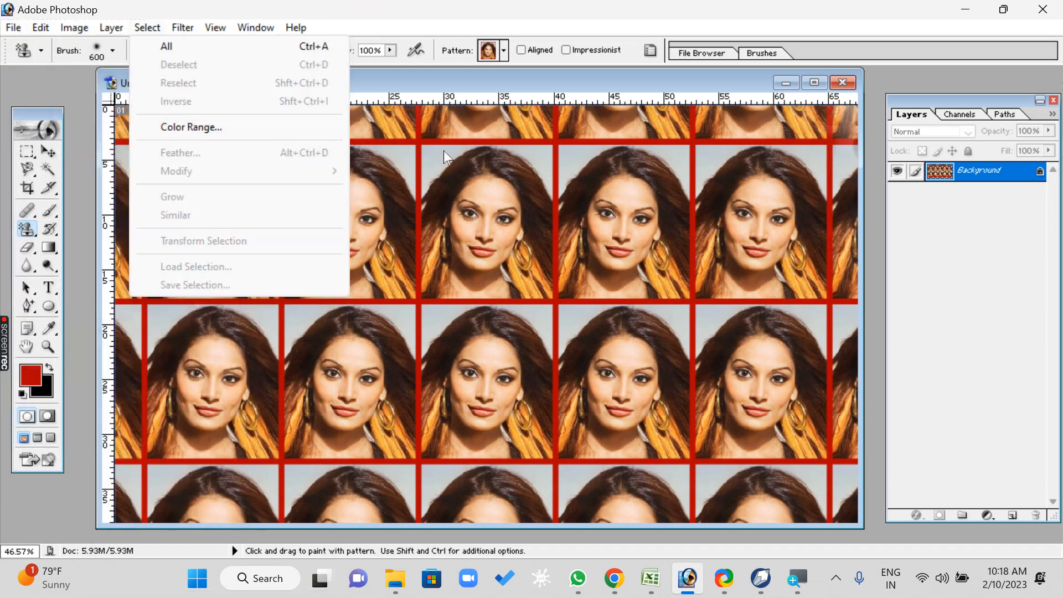
{"action": "left_click", "coordinate": [456, 161]}
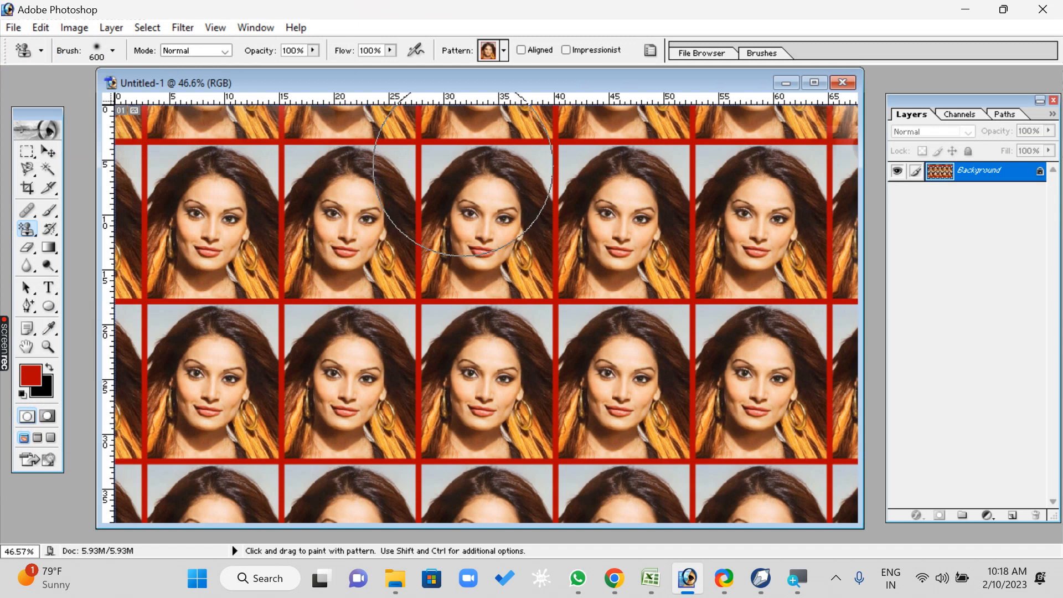